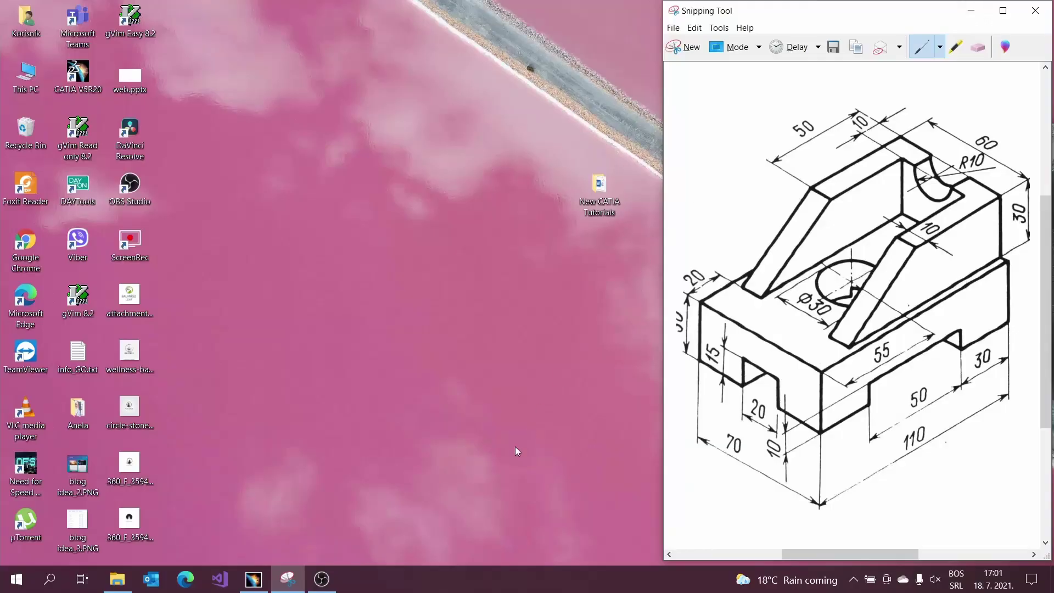
Switch to CATIA V5 and review the Part Document options of Part Infrastructure, accepting the settings
click(253, 580)
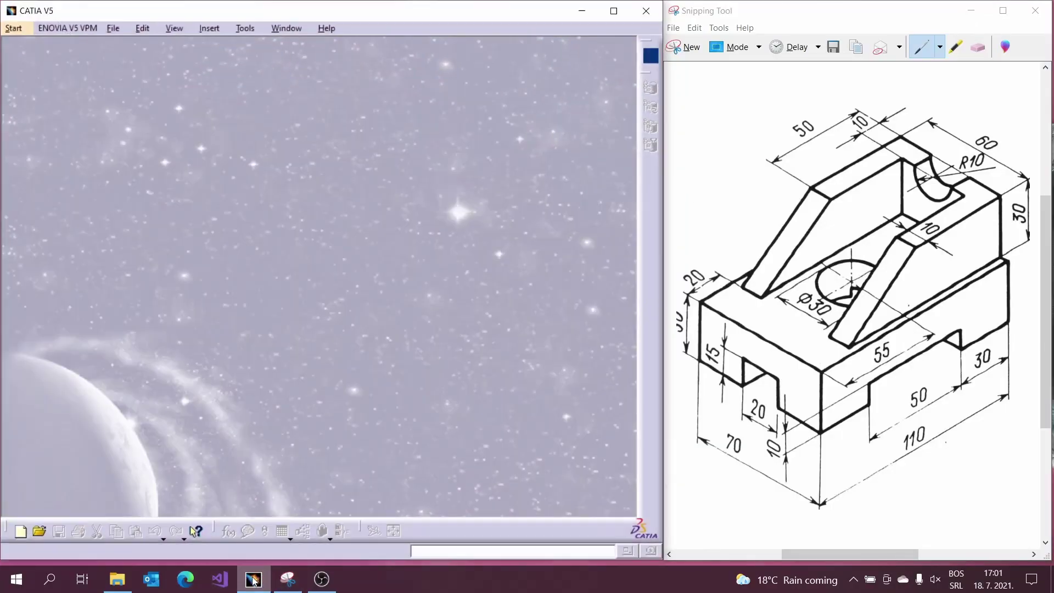
click(114, 32)
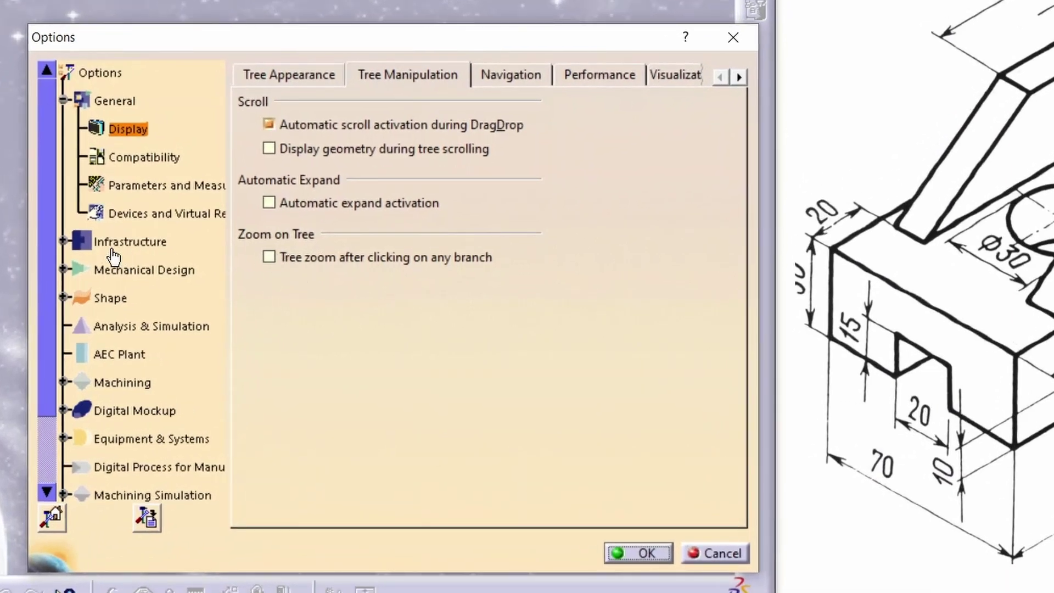
click(64, 242)
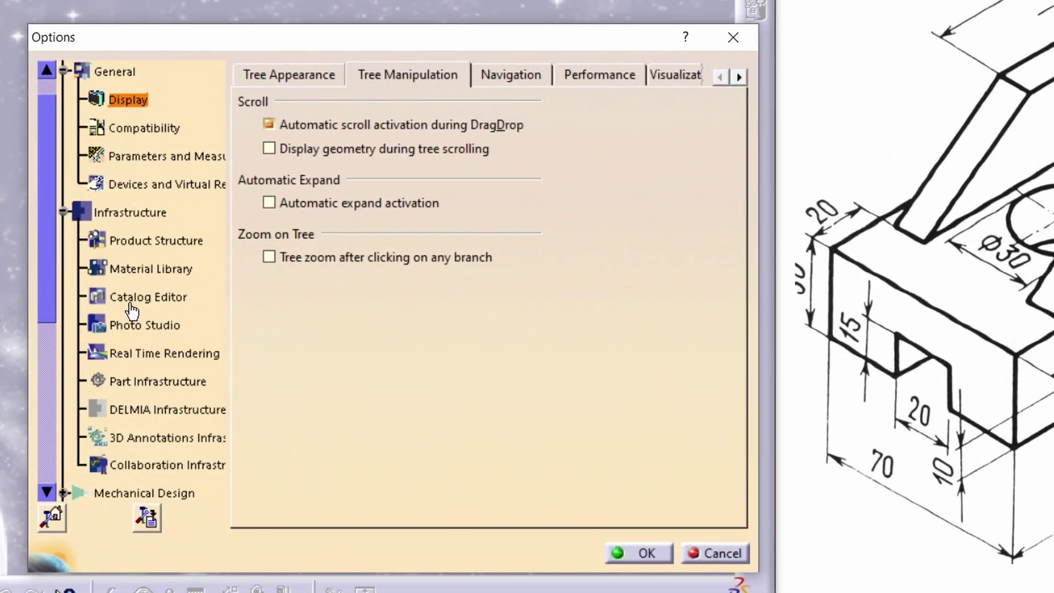
click(135, 380)
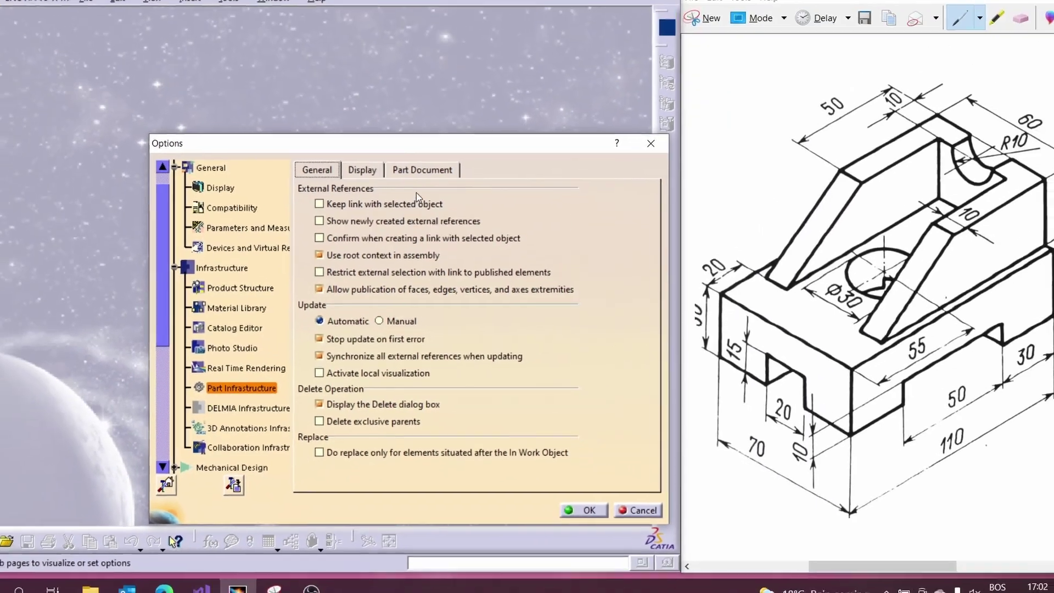
click(397, 78)
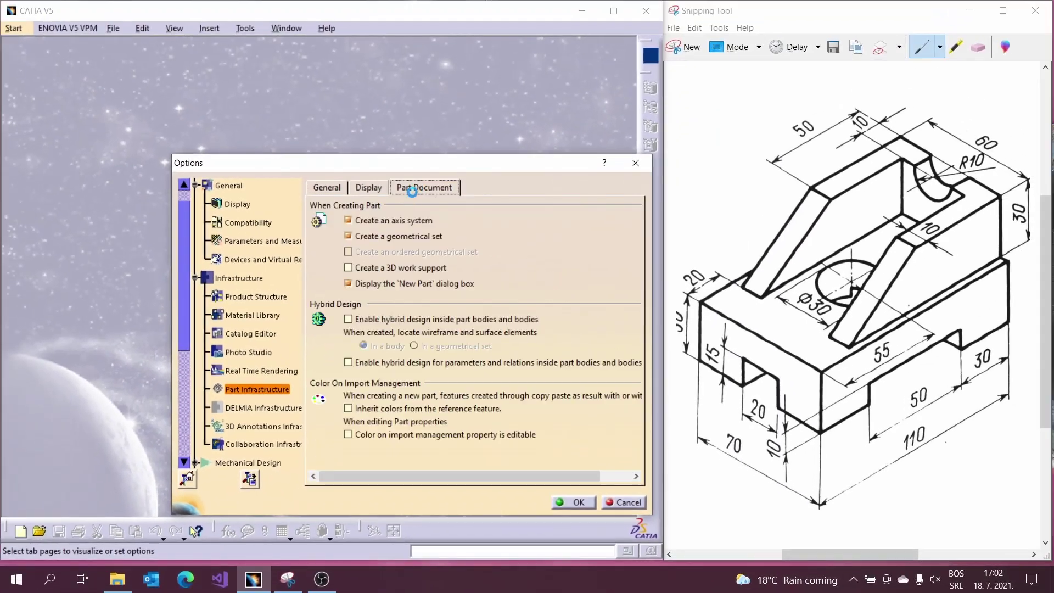
key(Return)
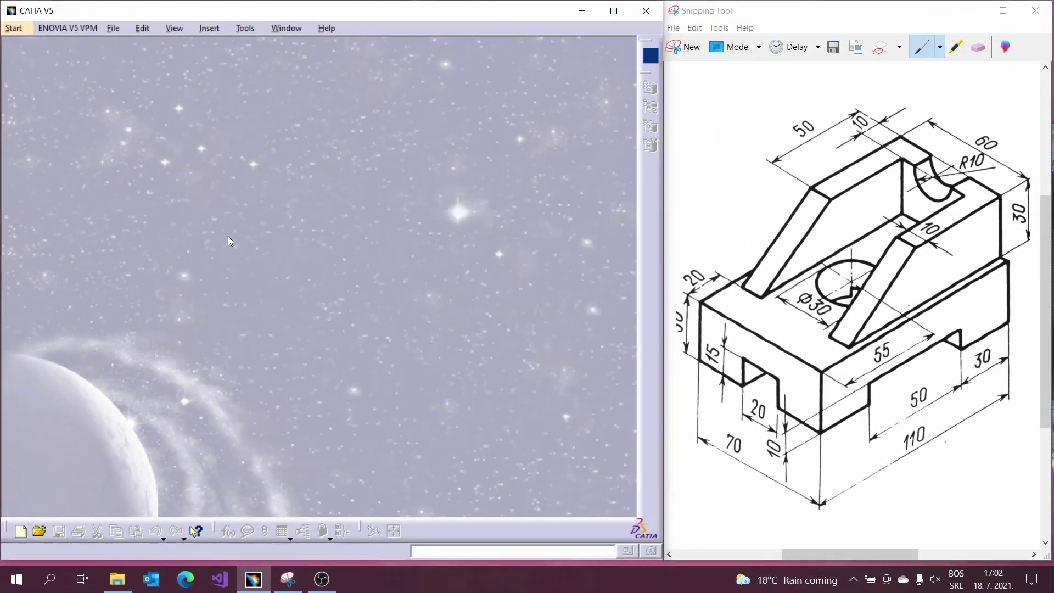
Create a new Part document named 1_Tutorial
click(123, 28)
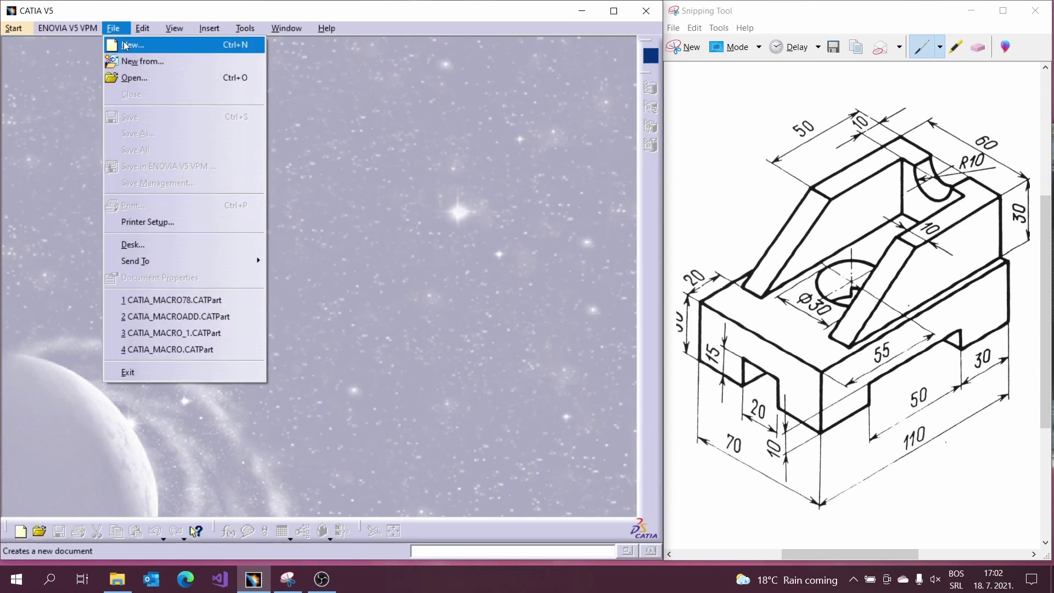
click(126, 42)
scroll(571, 290, down, 1)
scroll(569, 288, down, 3)
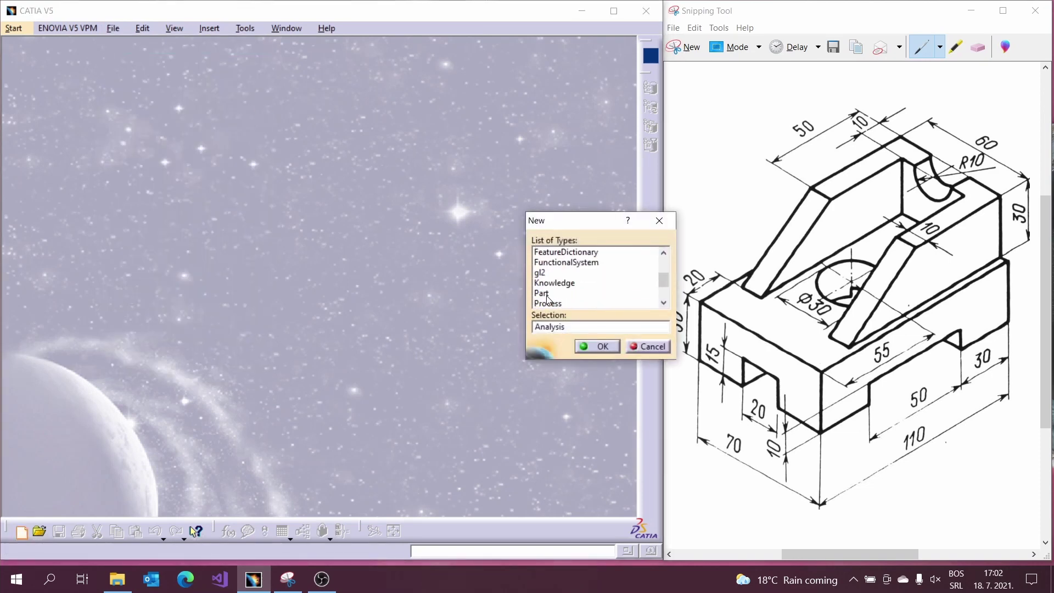
click(546, 294)
click(592, 345)
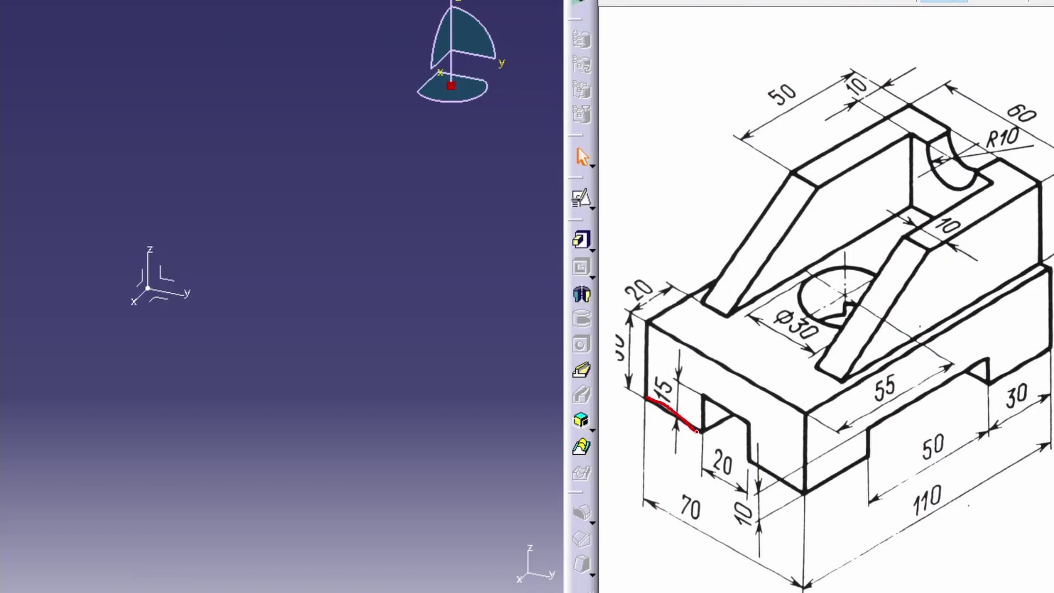
Outline half of the base's front profile in red on the reference drawing and start a positioned sketch on the yz plane
mouse_move(697, 433)
mouse_down()
mouse_move(727, 379)
mouse_move(647, 324)
mouse_move(651, 361)
mouse_up()
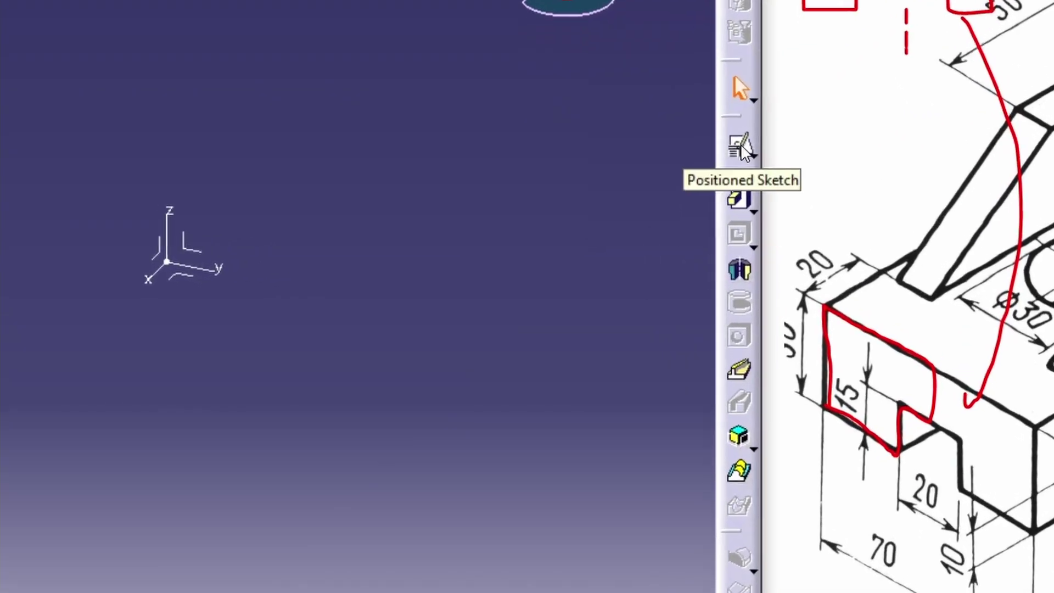
click(650, 208)
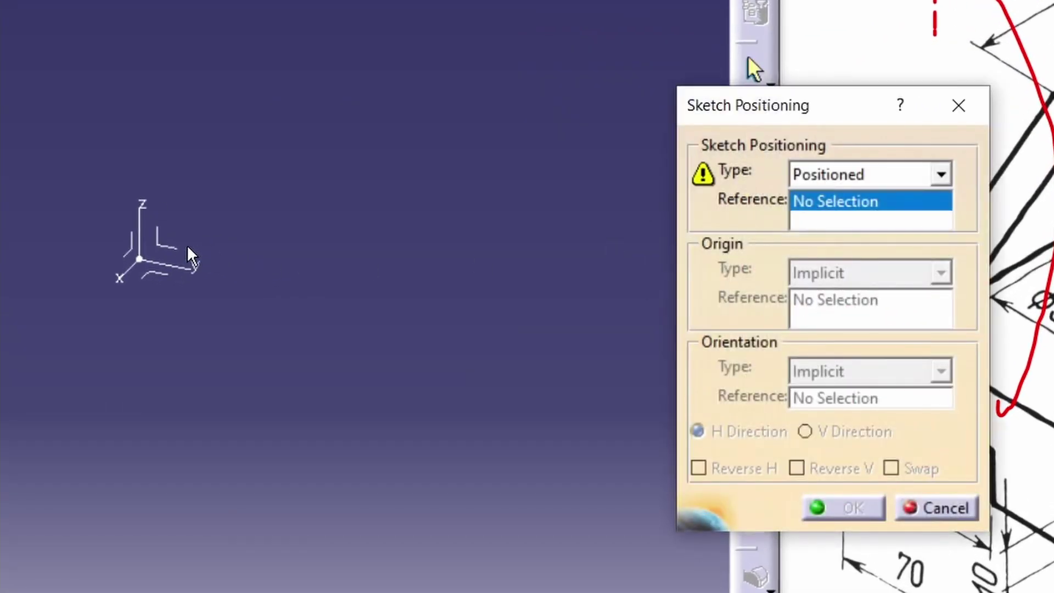
click(175, 248)
Set the sketch origin to Projection point on the axis system's origin, hiding Sketch.1 so the point can be selected
click(868, 275)
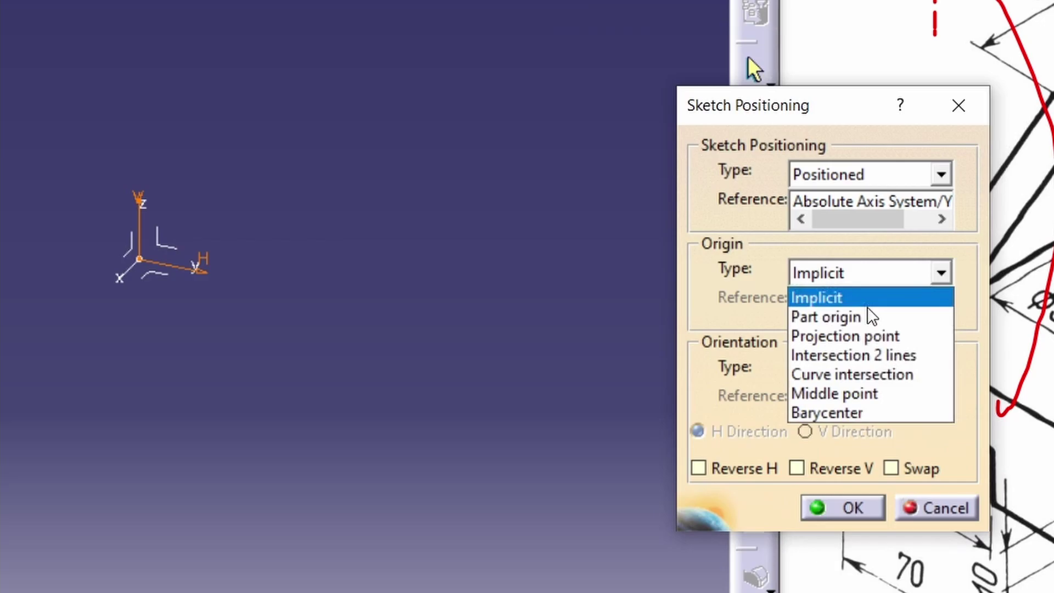
click(835, 337)
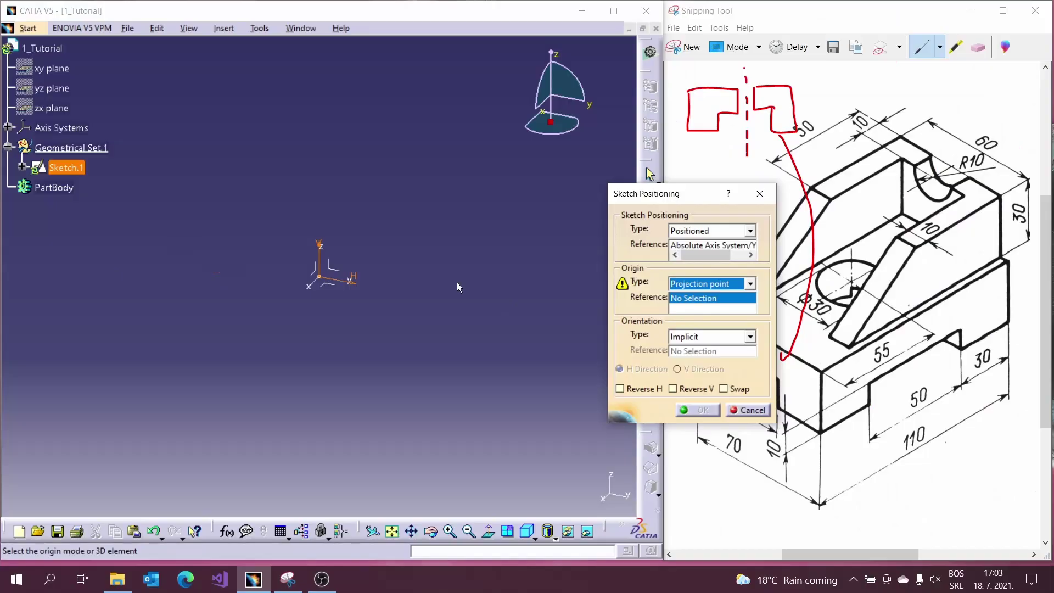
right_click(76, 169)
click(111, 208)
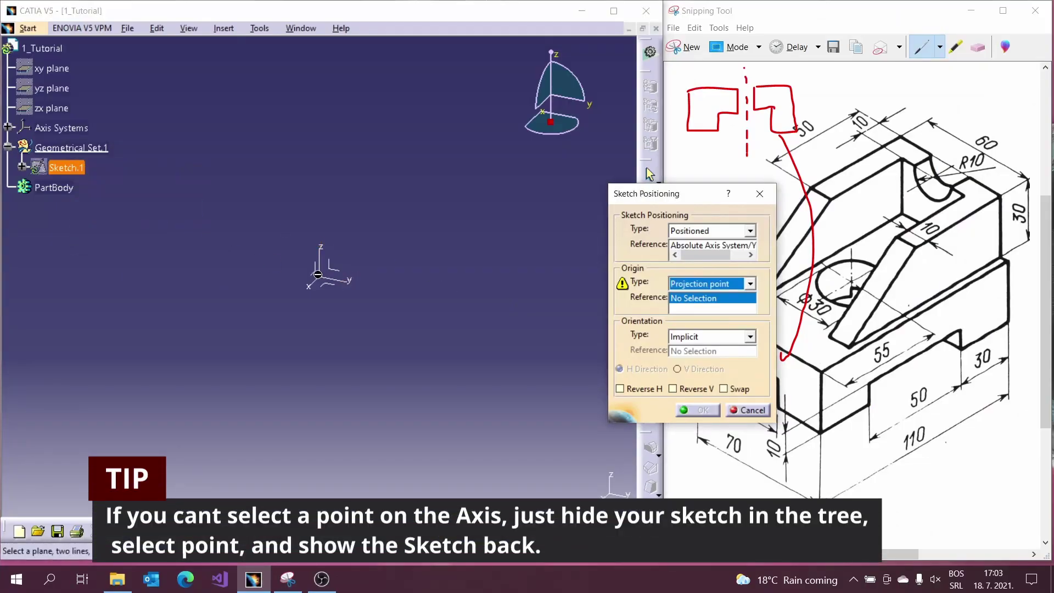
click(325, 279)
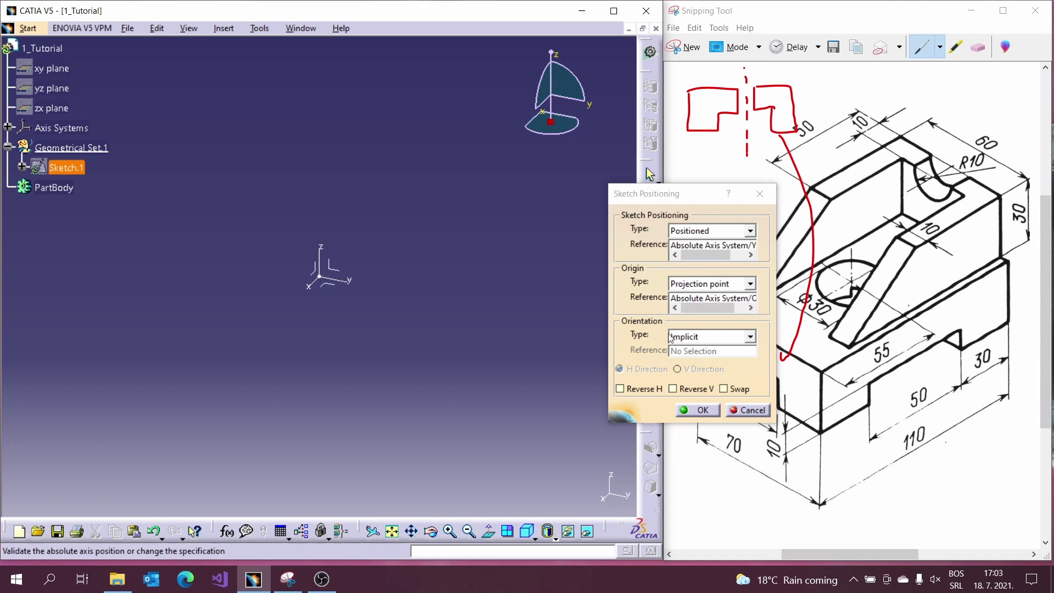
Orient the sketch's H direction parallel to the axis system's Y axis and show Sketch.1 again
click(714, 336)
click(702, 416)
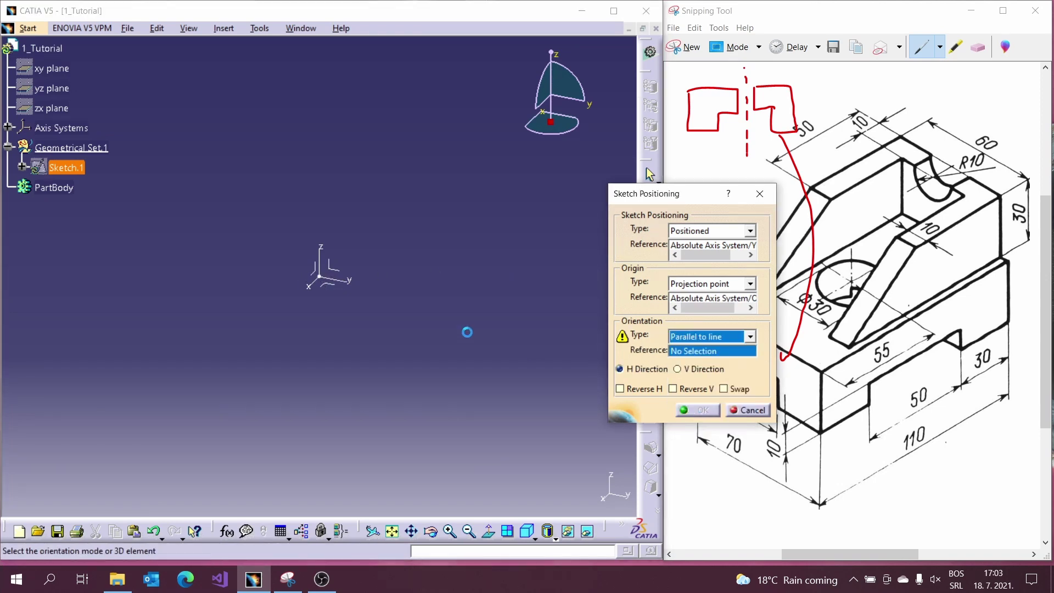
click(331, 279)
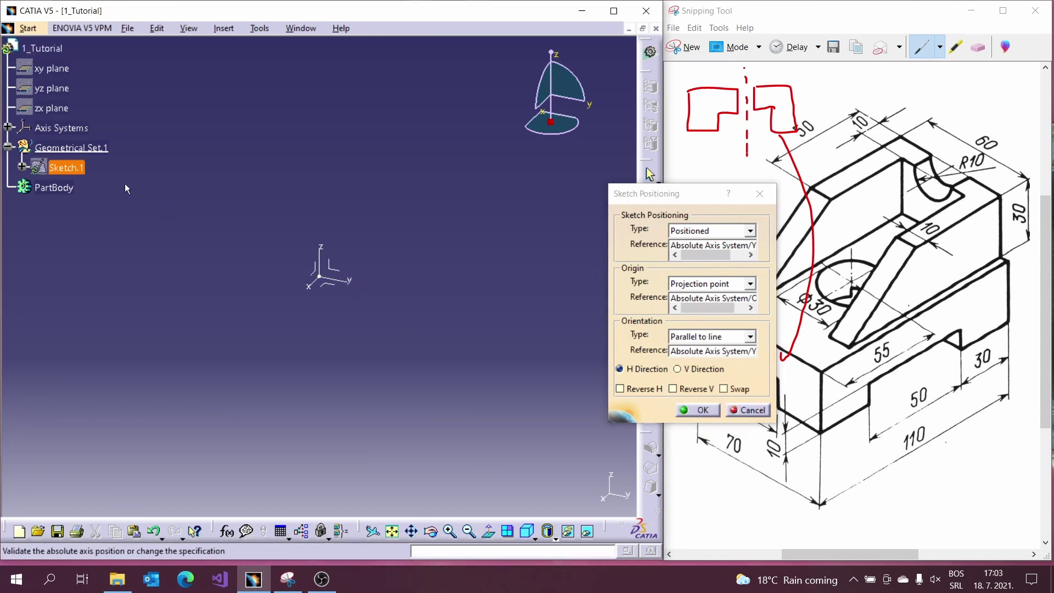
right_click(76, 174)
click(101, 209)
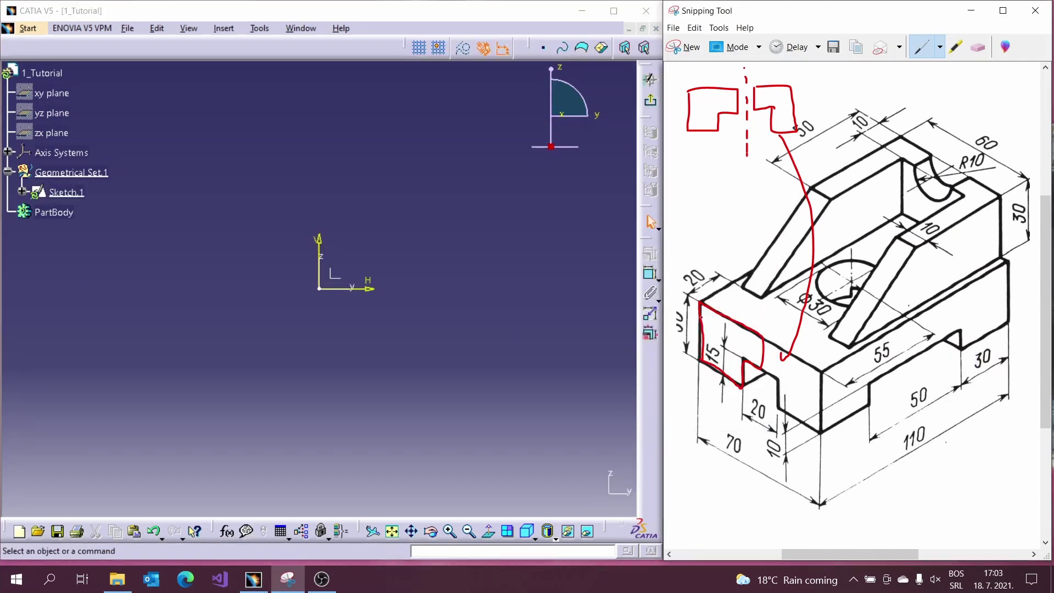
Retrace the notch on the reference drawing and sketch a rectangle about 95 mm wide and 35 mm high with one corner at the origin
drag(743, 380, 761, 341)
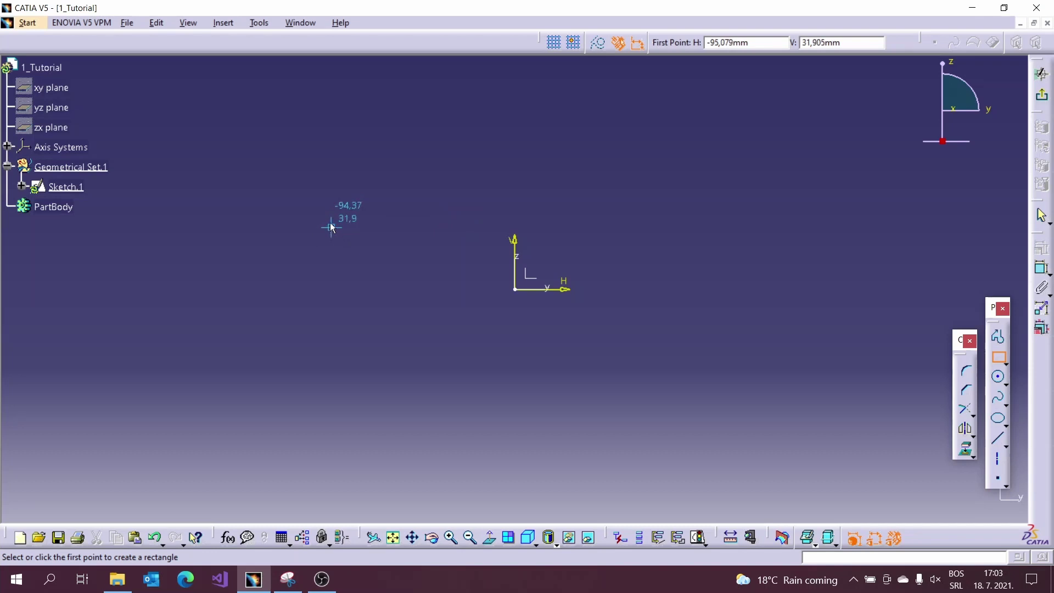
click(329, 221)
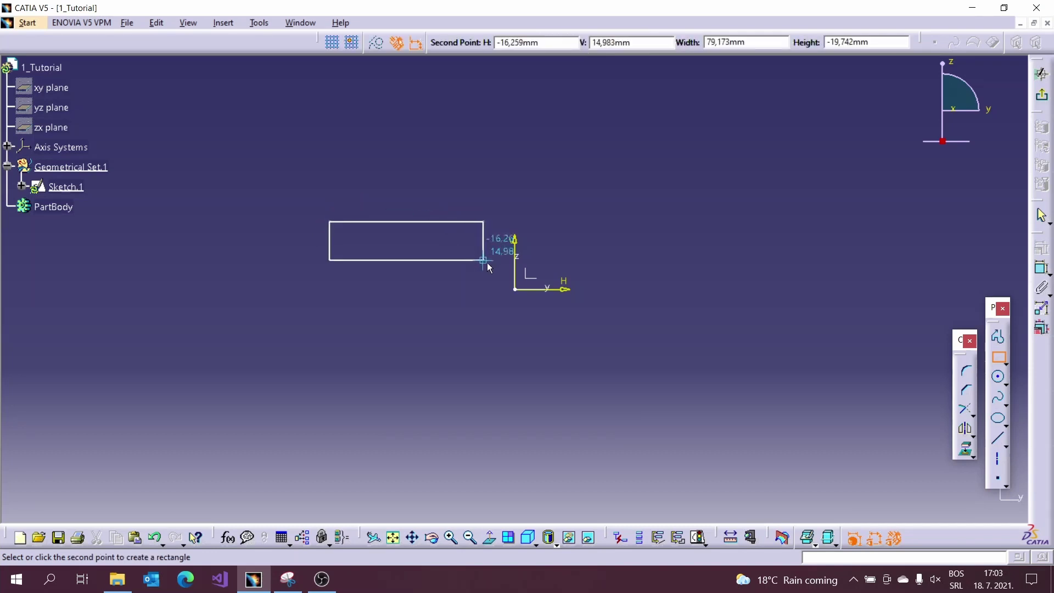
click(517, 290)
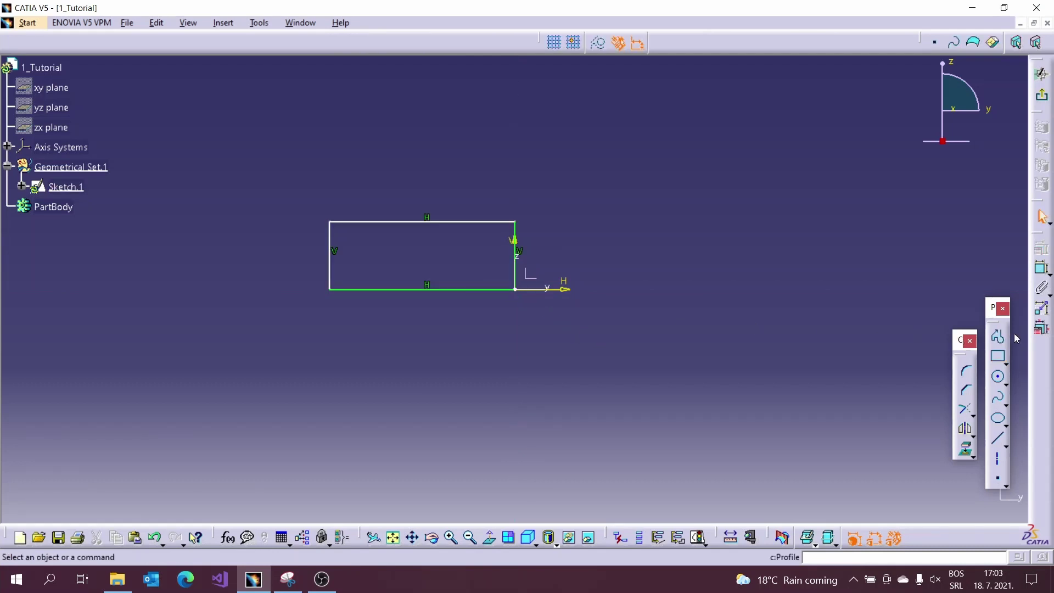
Sketch a second rectangle over the first one's corner at the origin and trim both into a notch about 30 mm wide and 18 mm high
click(1001, 360)
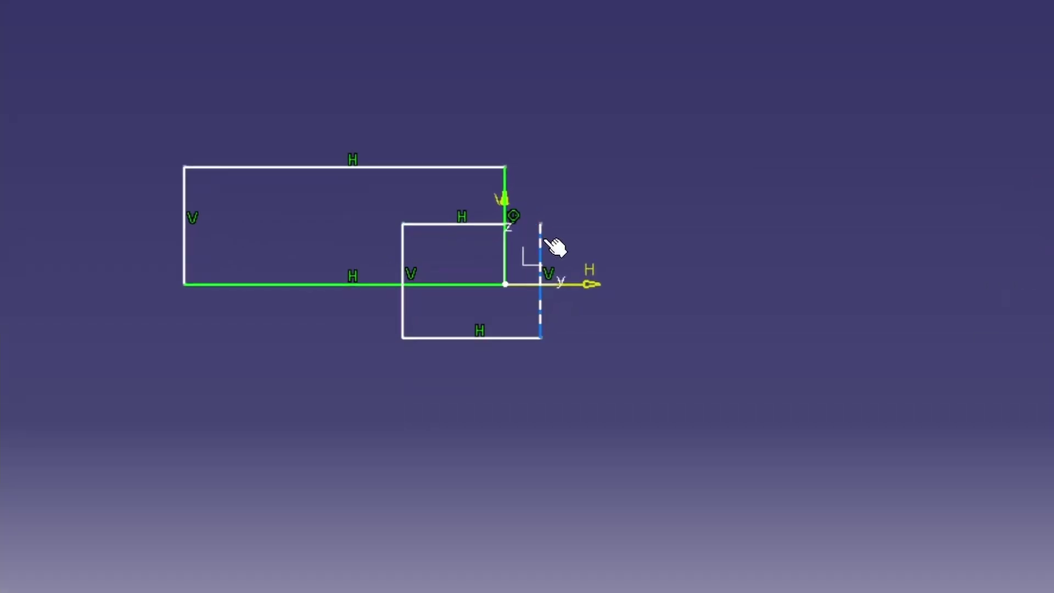
click(537, 269)
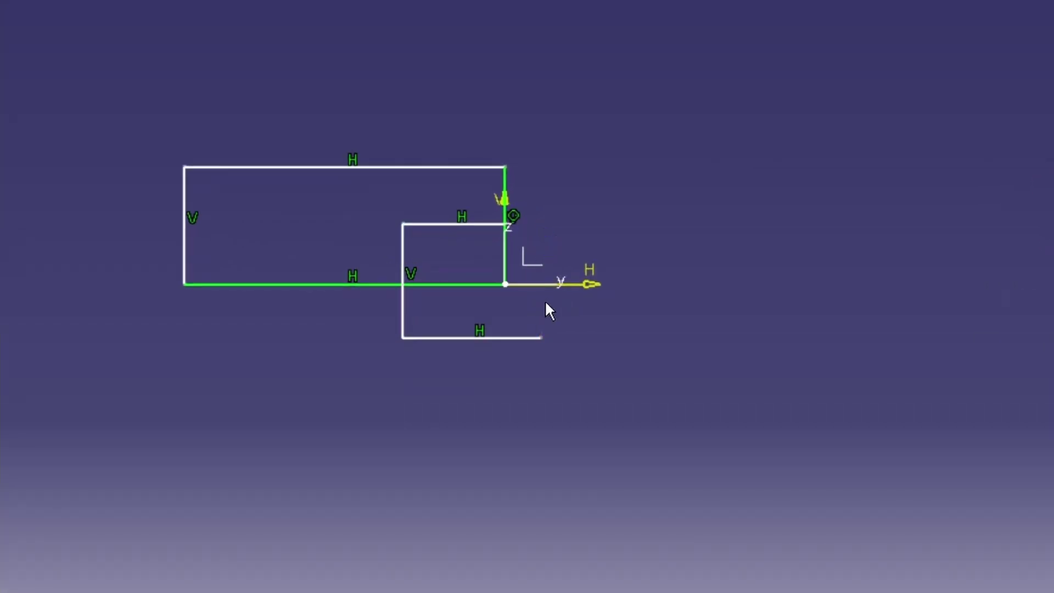
click(522, 337)
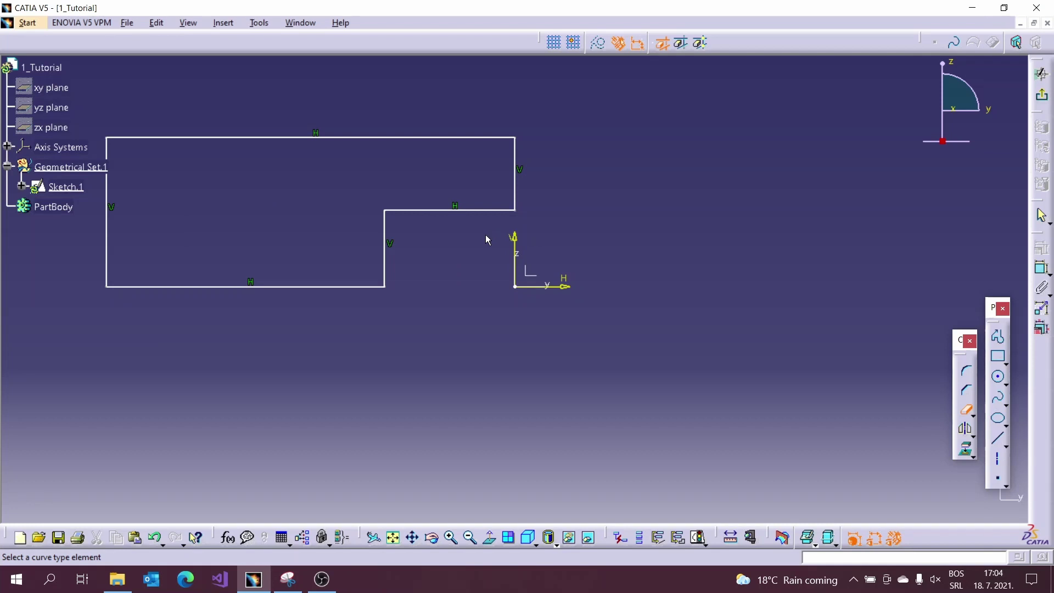
Check the notch on the reference drawing and dimension the profile's short end edge to the V axis and its base line to the H axis
click(282, 586)
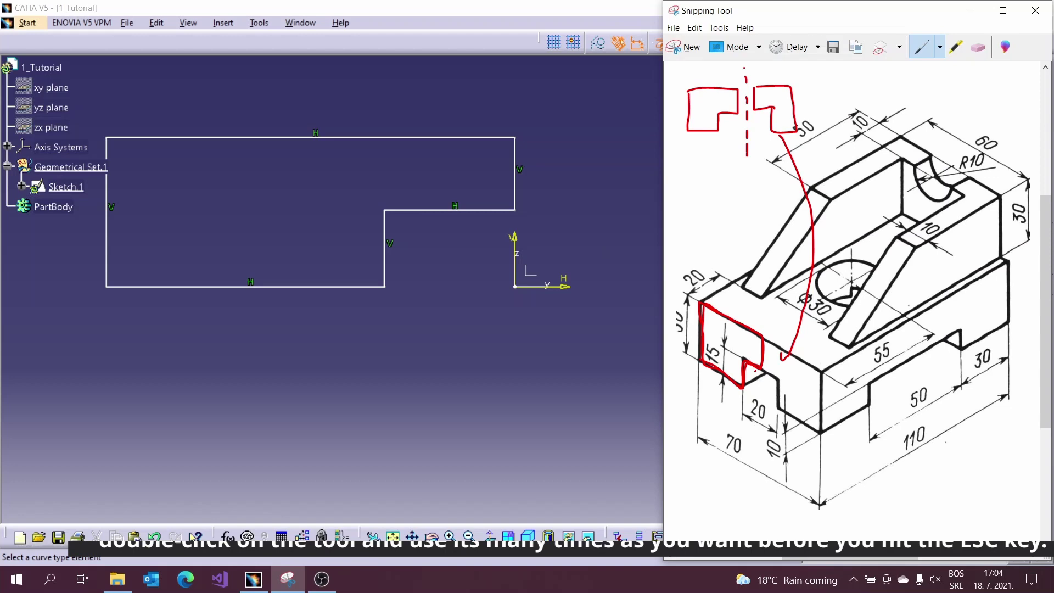
click(643, 391)
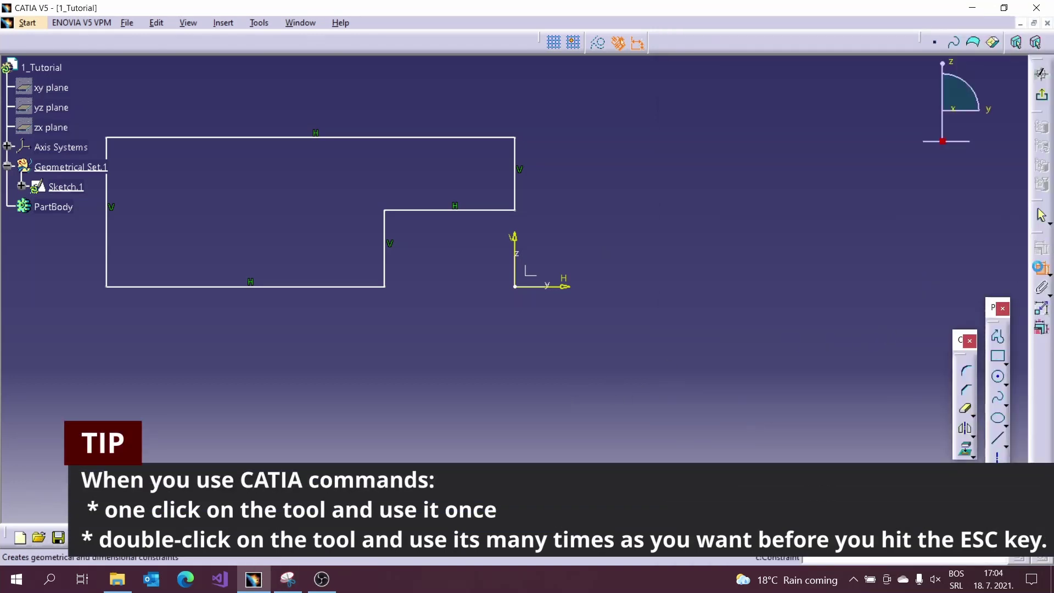
click(1041, 268)
click(520, 193)
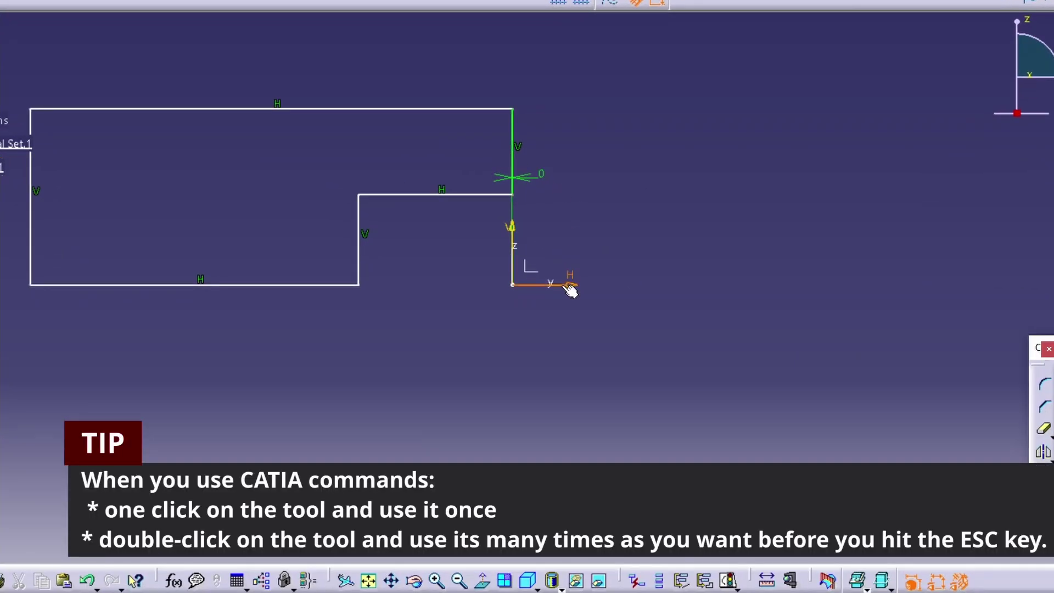
click(562, 286)
click(334, 286)
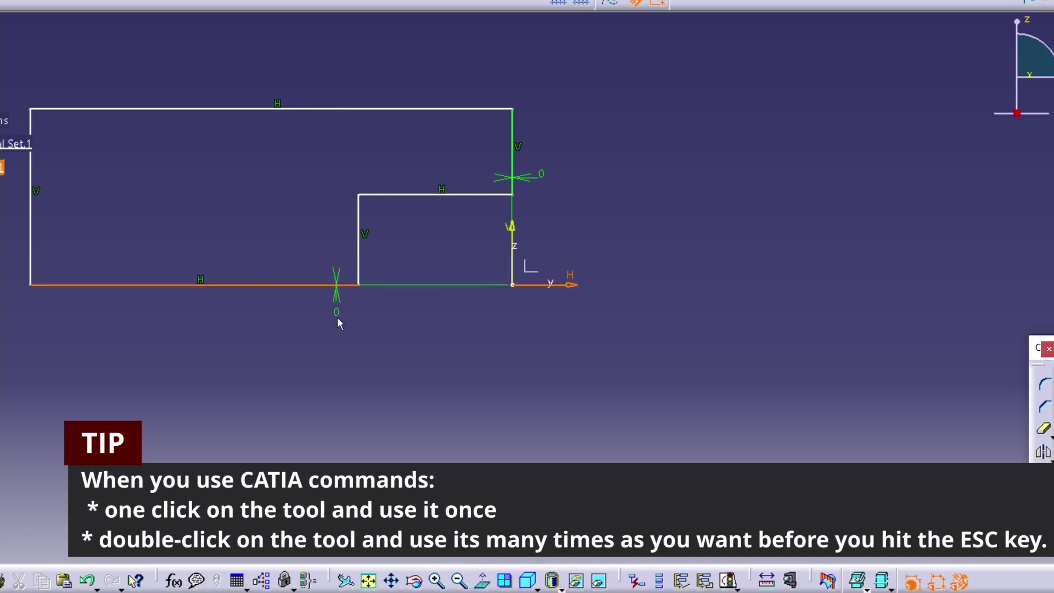
click(337, 318)
Dimension the profile's overall height and its overall width from the far vertical edge to the V axis
middle_drag(330, 322, 501, 324)
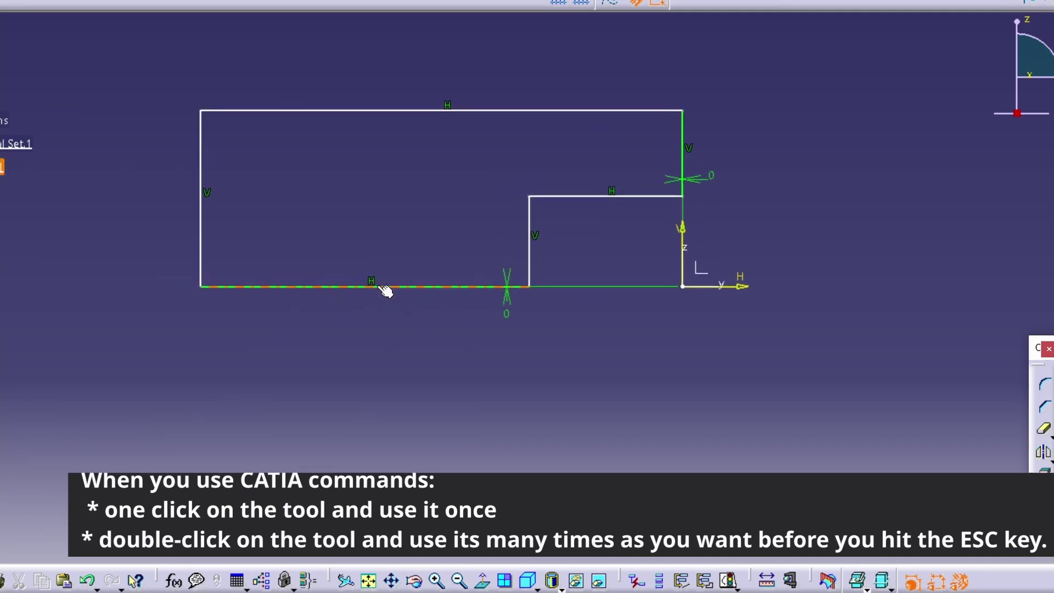
click(386, 287)
click(430, 111)
click(333, 186)
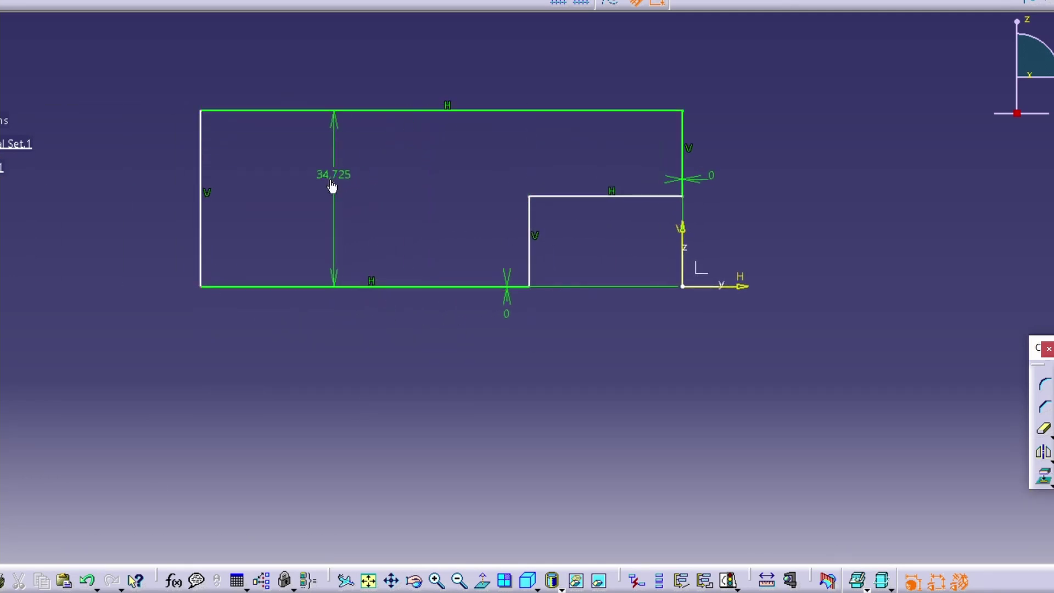
click(201, 159)
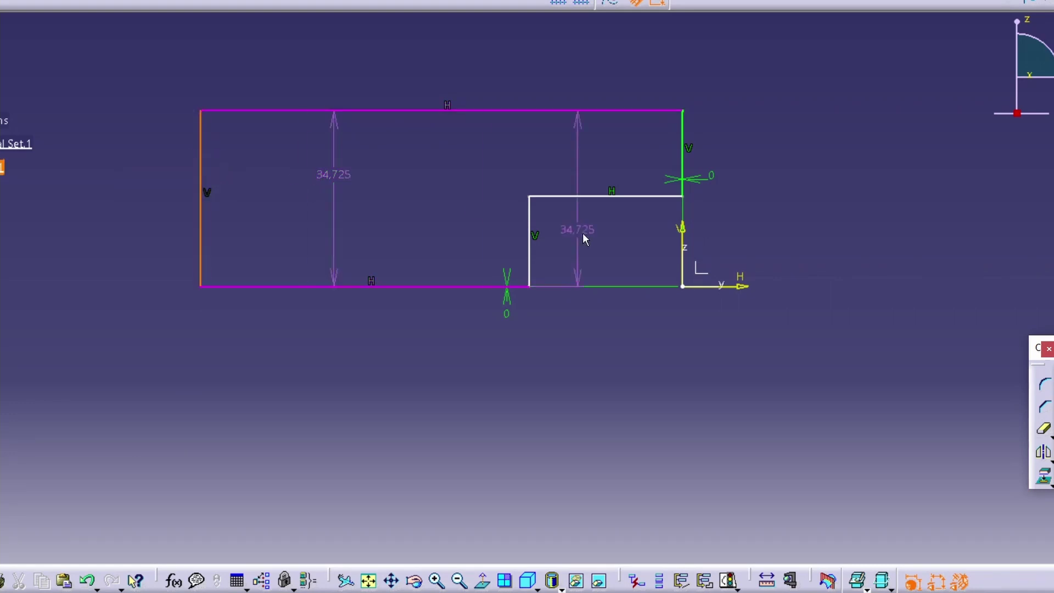
click(684, 233)
click(605, 346)
Dimension the notch's height from the profile's base line and delete the duplicate vertical dimension beside the V axis
click(501, 286)
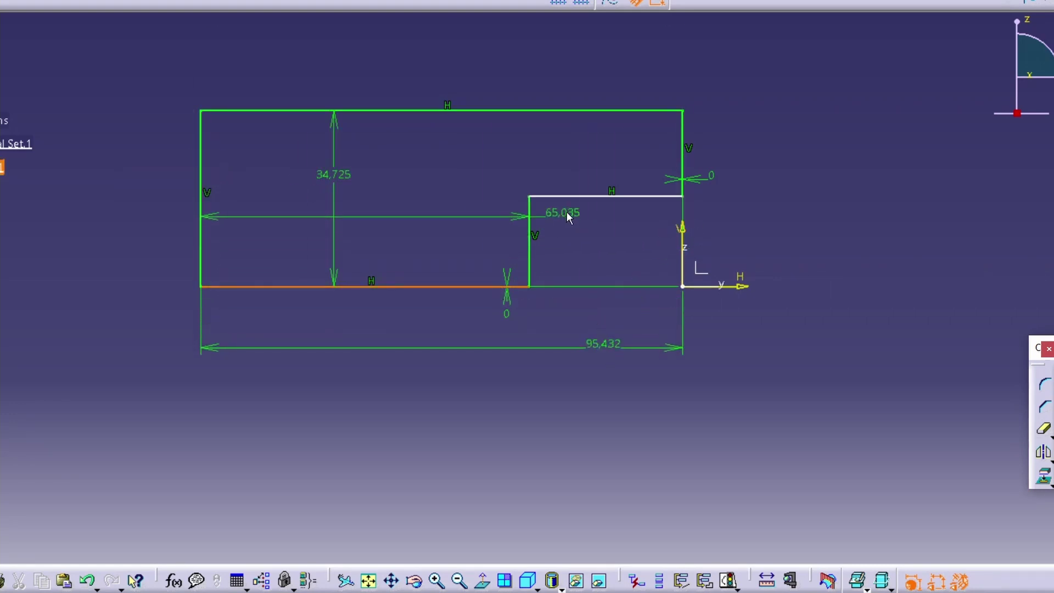
click(574, 197)
click(584, 238)
right_click(672, 231)
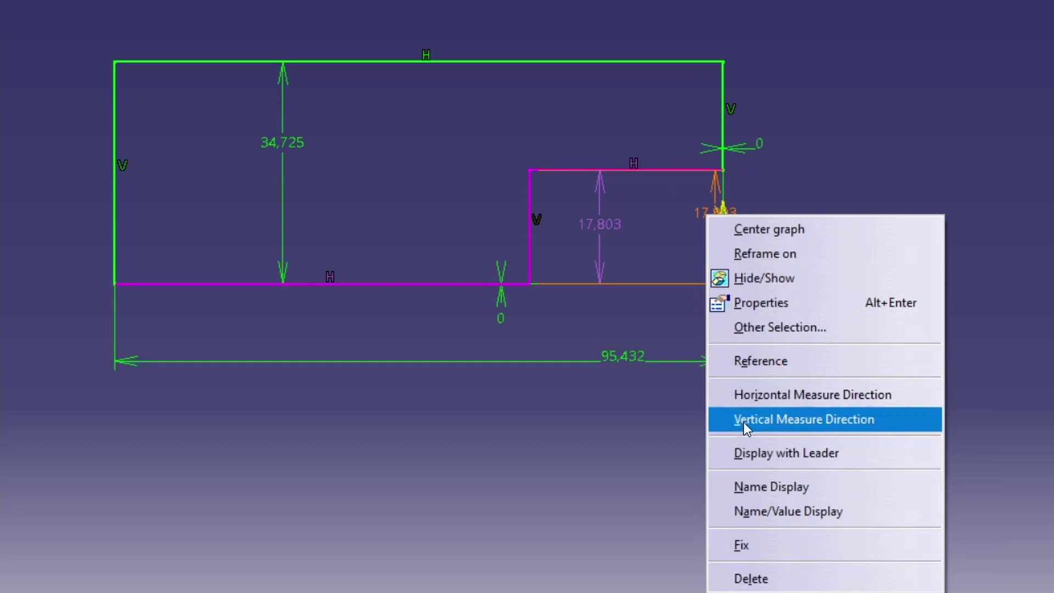
click(754, 576)
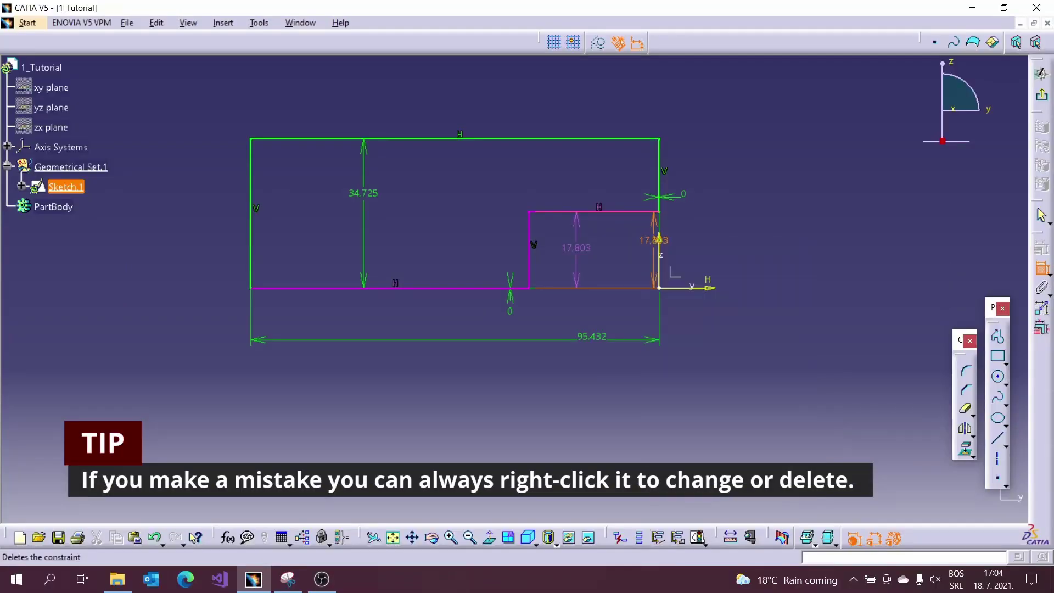
Dimension the notch's width from its inner vertical edge to the V axis, placing the dimension above the notch
click(658, 242)
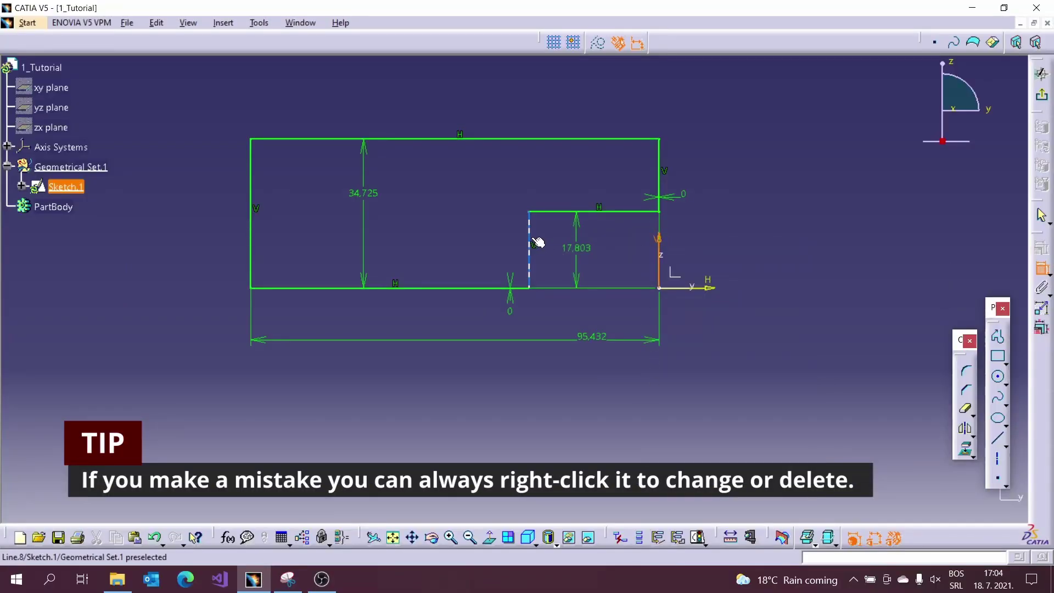
click(530, 237)
click(578, 190)
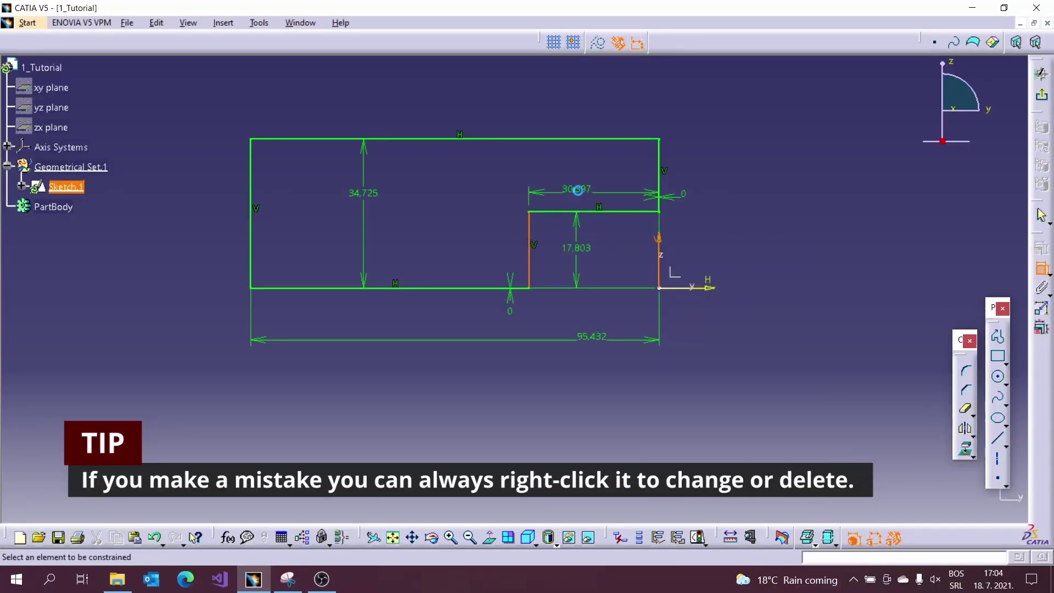
Mark the 70 base width on the reference drawing, note 70/2 beneath it, and set the profile's overall width to 70/2
click(287, 579)
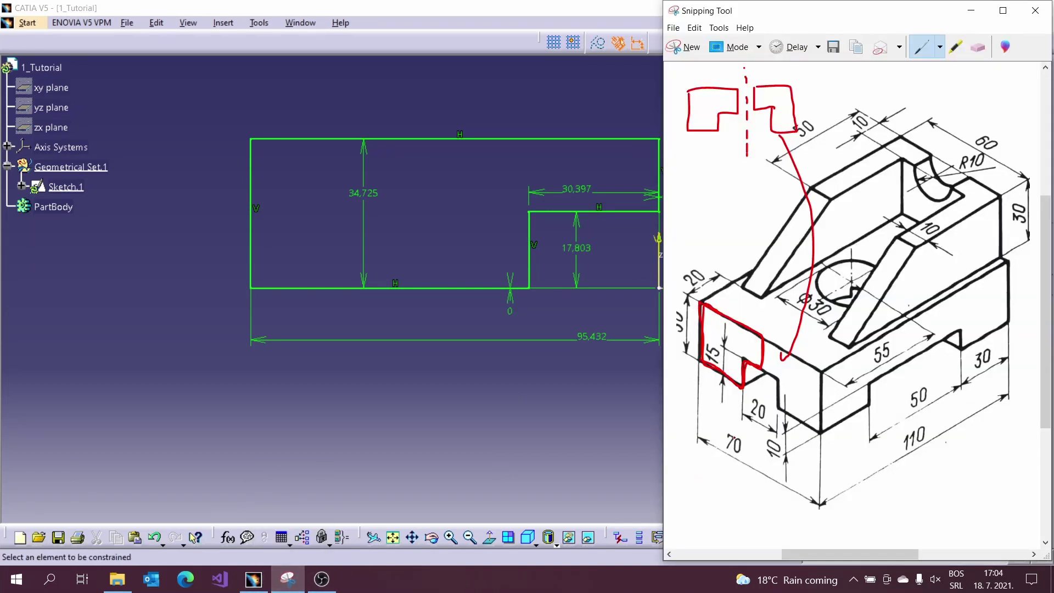
mouse_move(725, 429)
mouse_down()
mouse_move(739, 471)
mouse_move(724, 430)
mouse_move(716, 458)
mouse_up()
drag(699, 499, 710, 519)
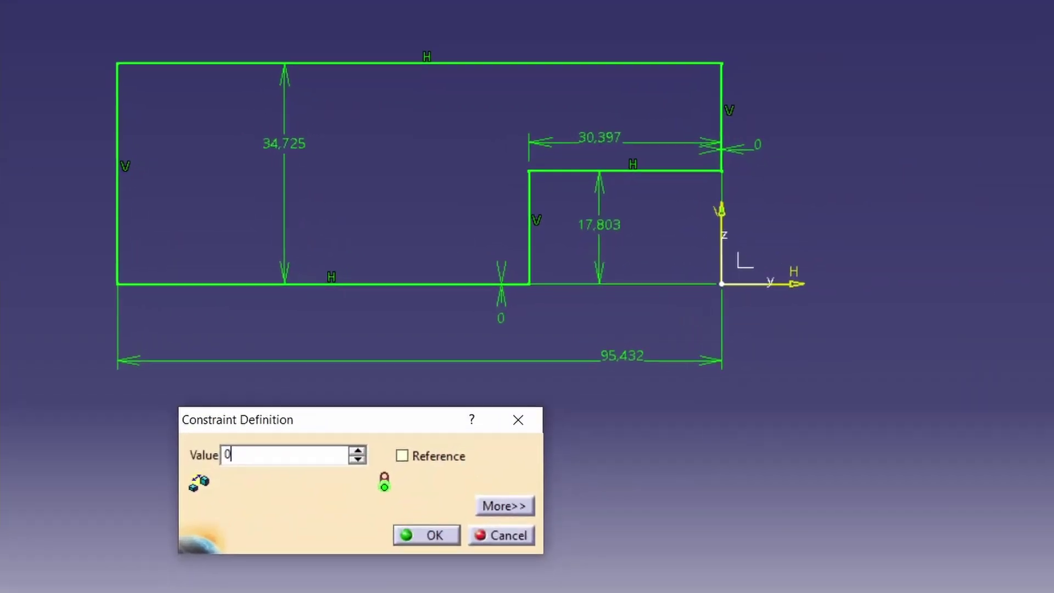
key(BackSpace)
text(70)
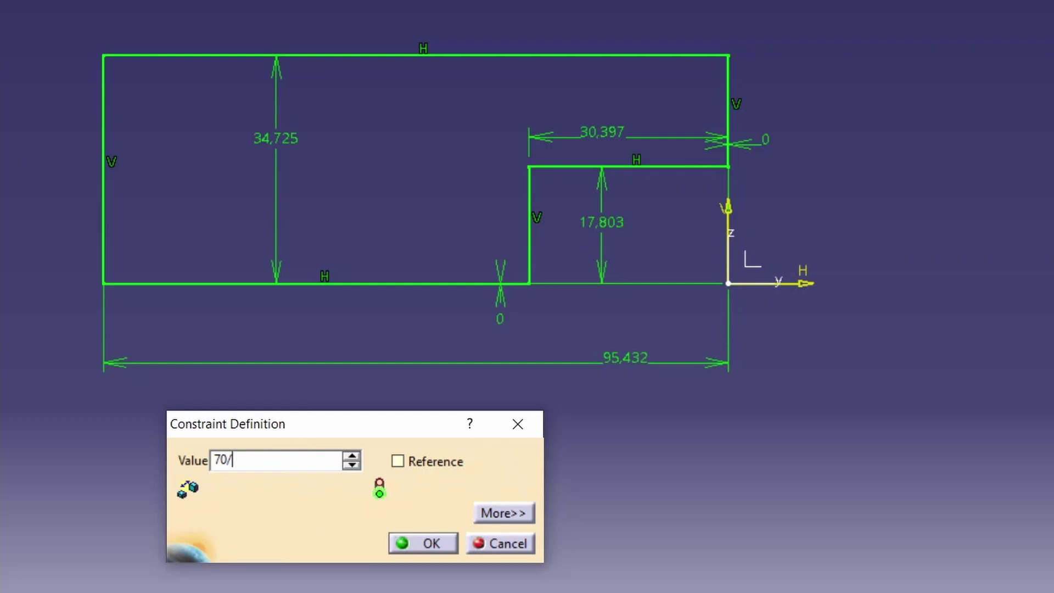
text(/2)
key(Return)
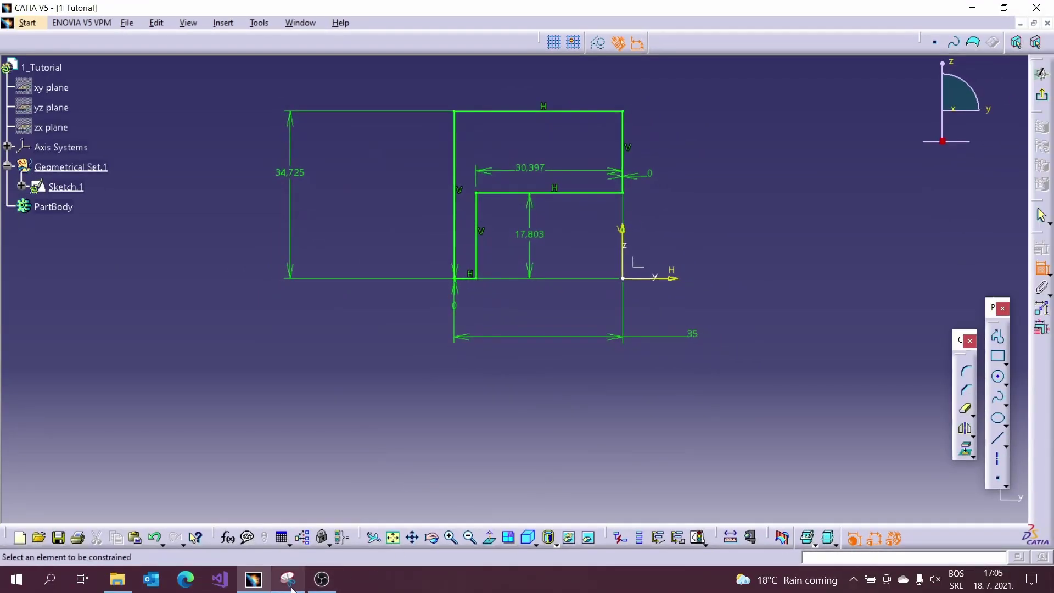
Mark the base height on the reference drawing and set the profile's overall height to 30 mm
click(288, 579)
mouse_move(678, 308)
mouse_down()
mouse_move(673, 333)
mouse_move(661, 304)
mouse_up()
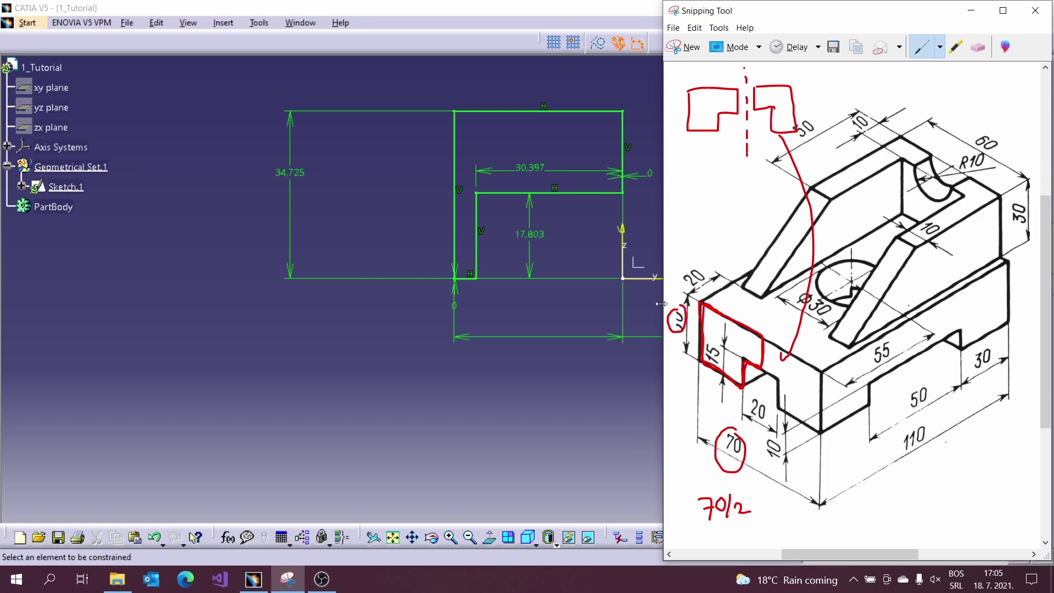
click(304, 182)
double_click(289, 173)
text(30)
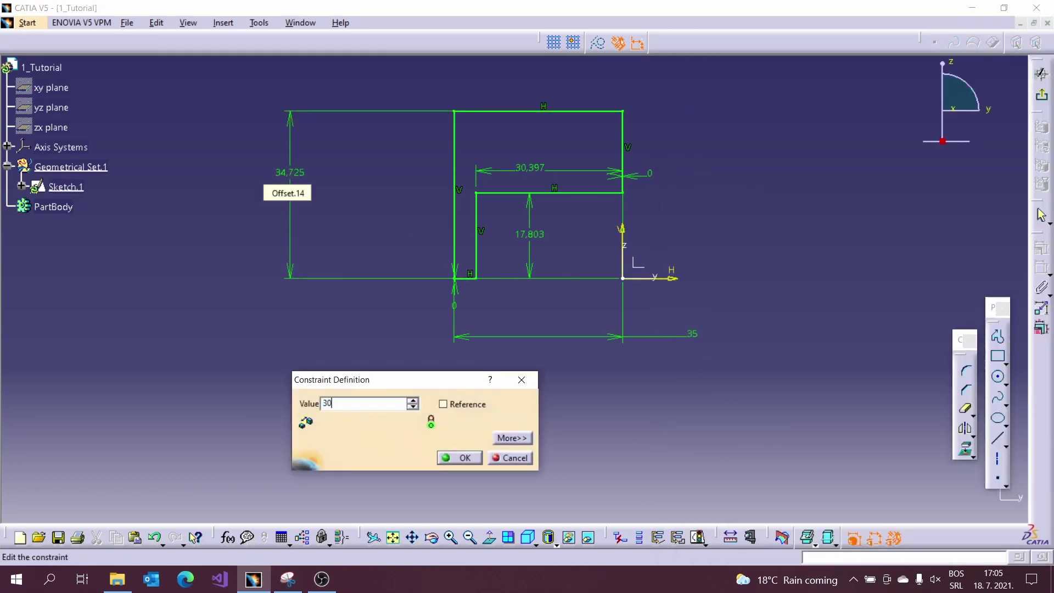
key(Return)
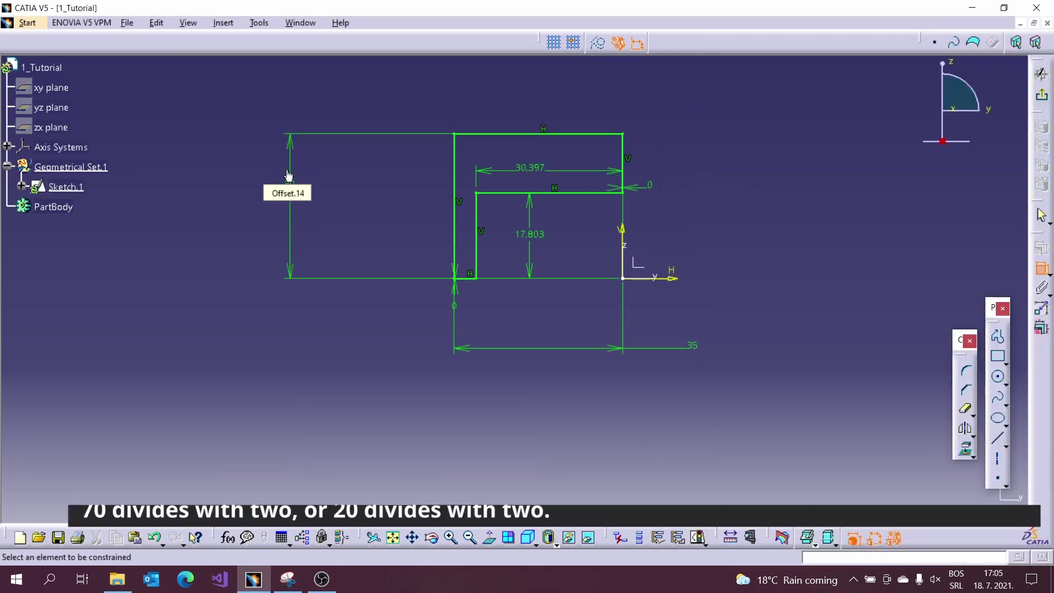
Mark the 15 notch height on the reference drawing and set the sketched notch's height to 15 mm
click(294, 584)
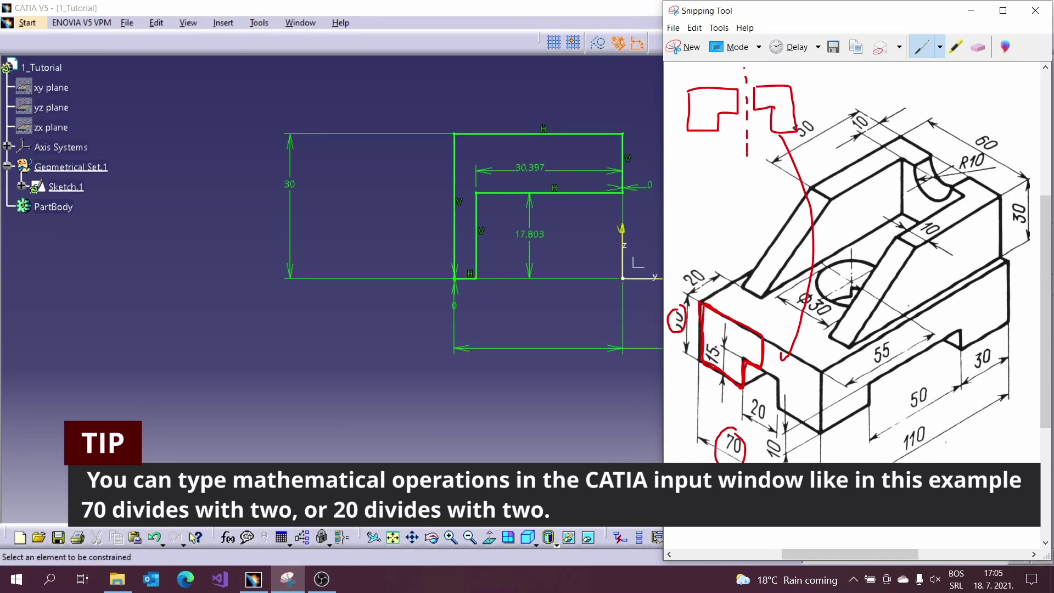
drag(709, 347, 719, 340)
click(546, 282)
double_click(531, 234)
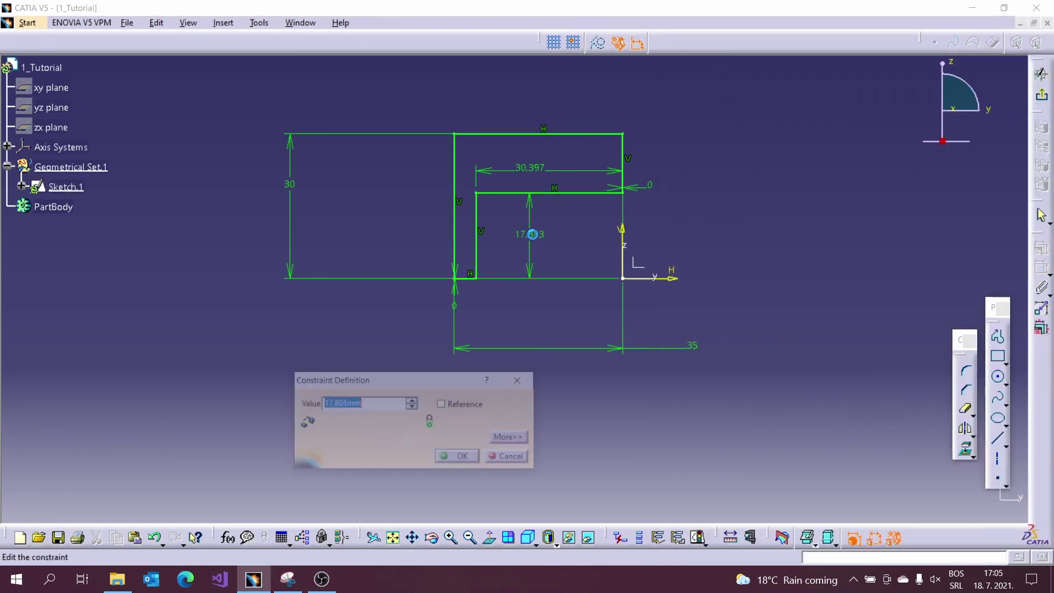
text(15)
key(Return)
Mark the 20 slot width on the reference drawing as 20/2 and set the sketched notch's width to 20/2
click(288, 579)
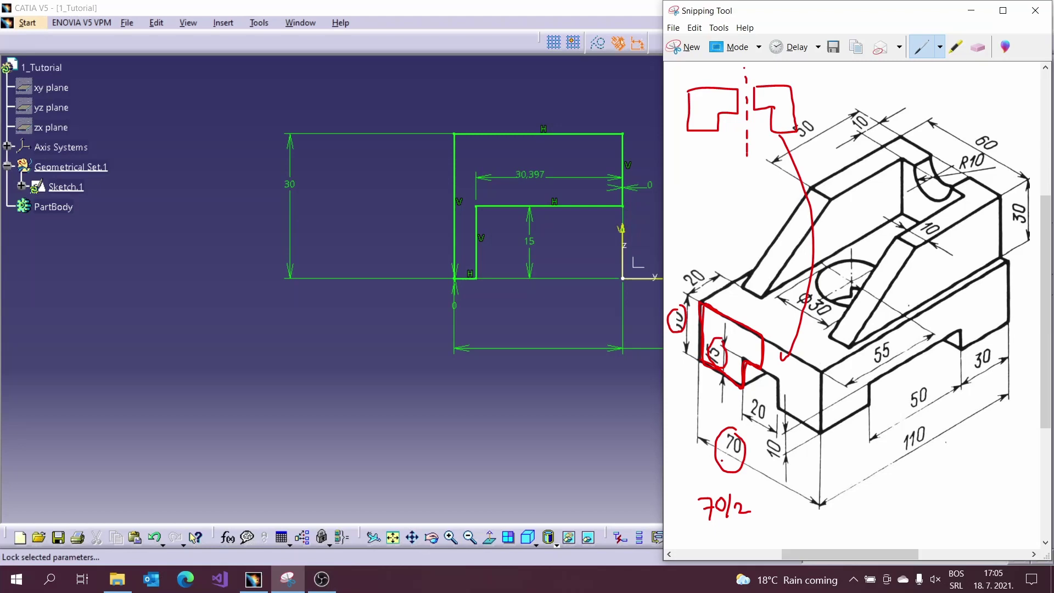
mouse_move(752, 394)
mouse_down()
mouse_move(773, 416)
mouse_move(764, 393)
mouse_up()
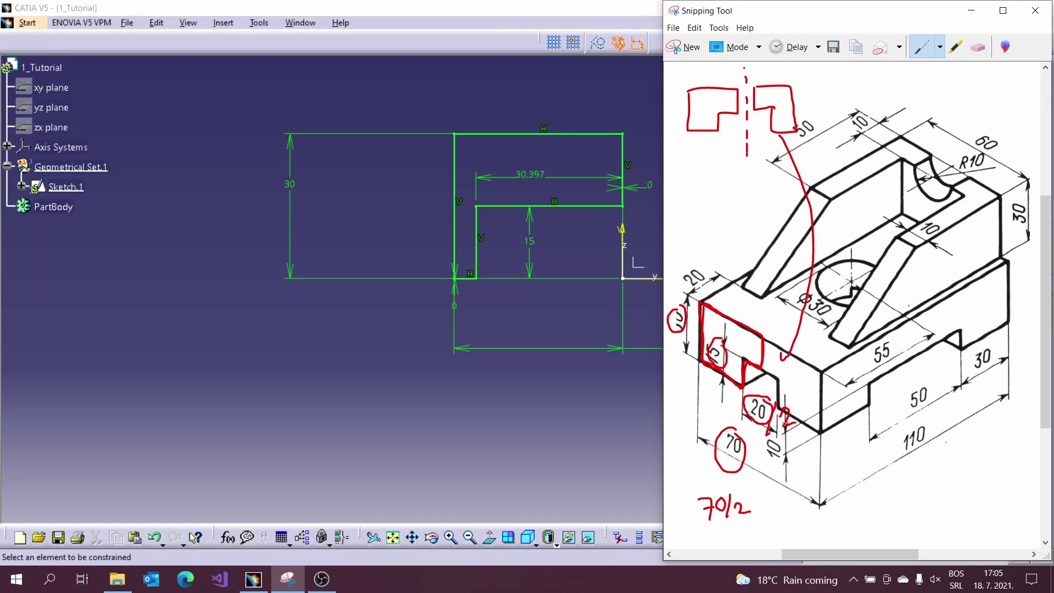
click(553, 297)
double_click(537, 173)
text(20/)
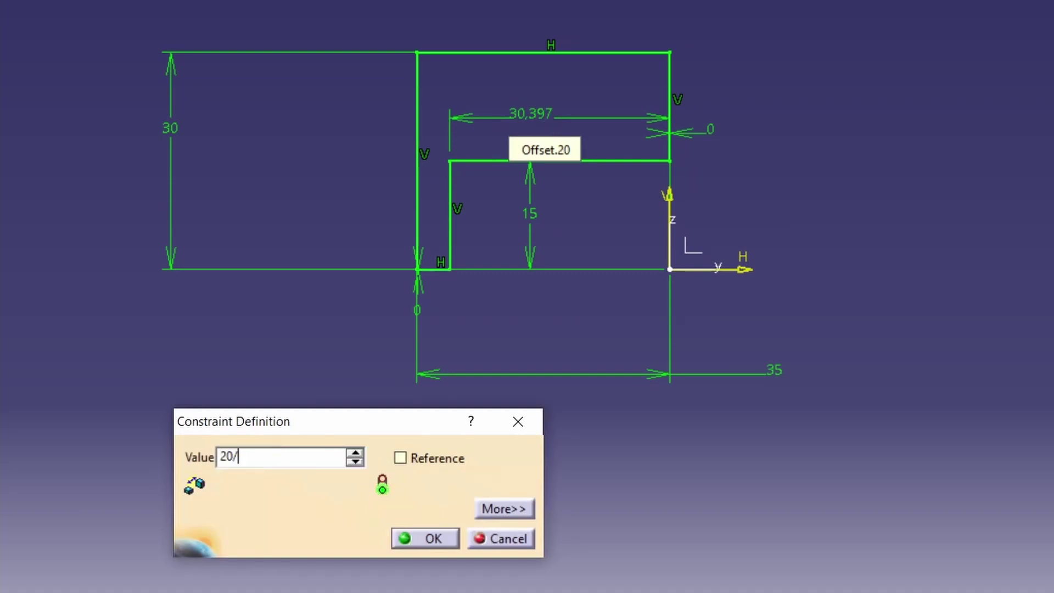
text(2)
key(Return)
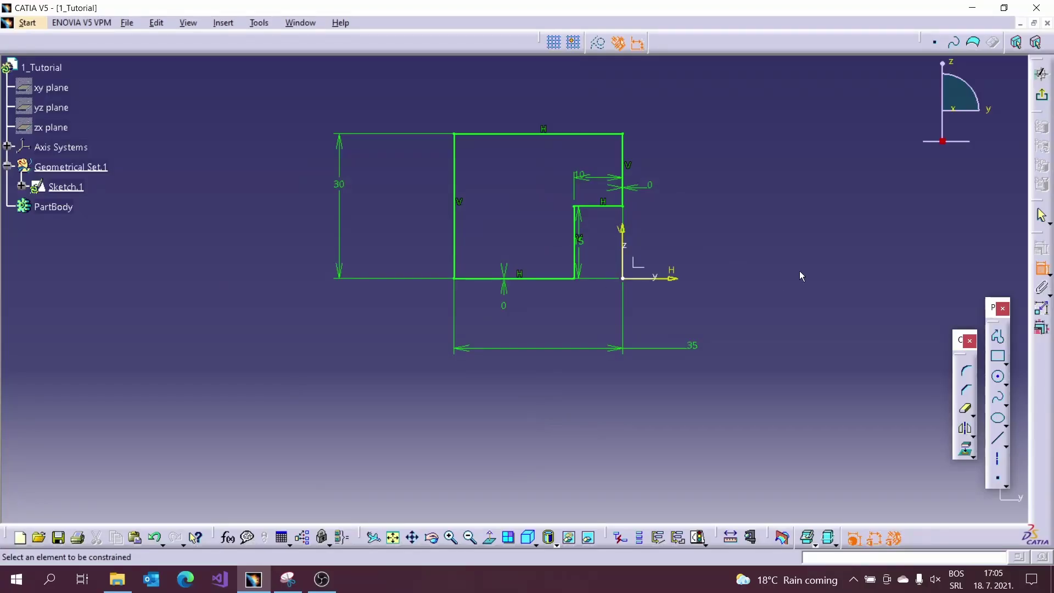
Move the overall and notch dimensions to clear positions close to the profile and exit the sketch
drag(341, 210, 423, 210)
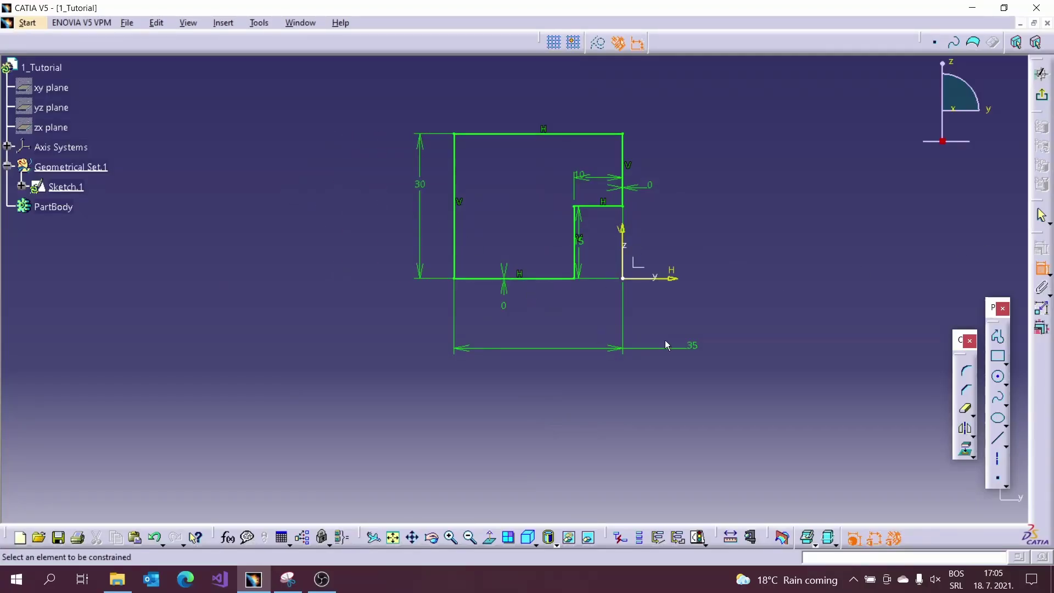
drag(568, 356, 569, 339)
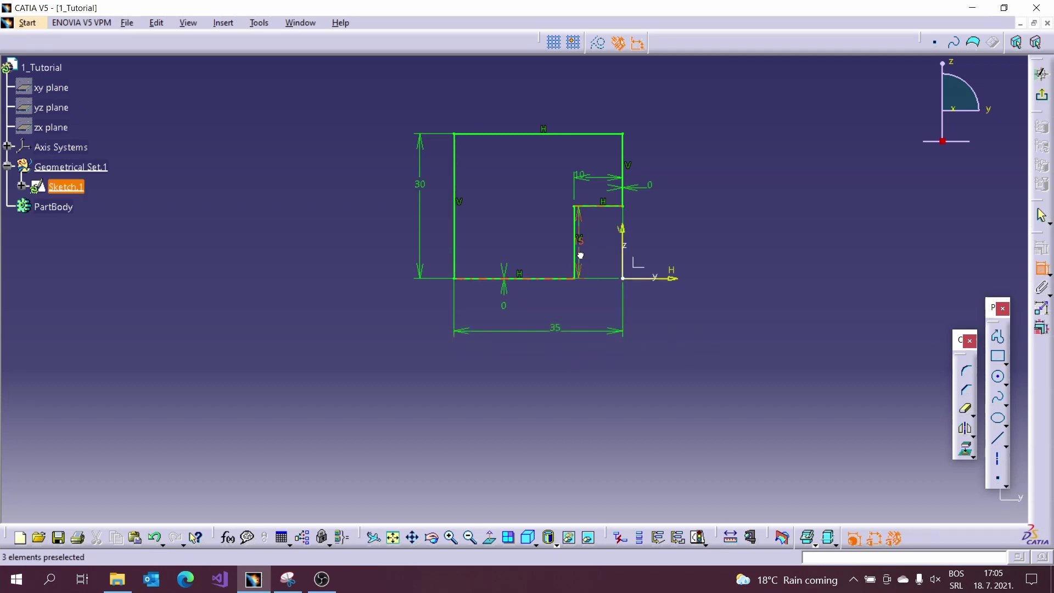
drag(577, 254, 599, 252)
drag(594, 176, 611, 169)
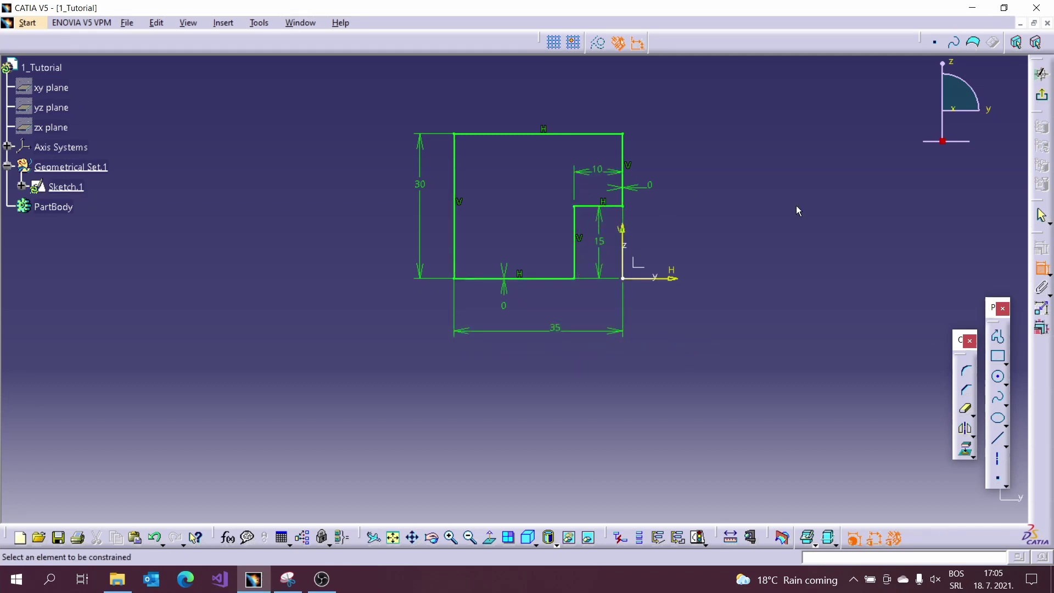
click(1041, 73)
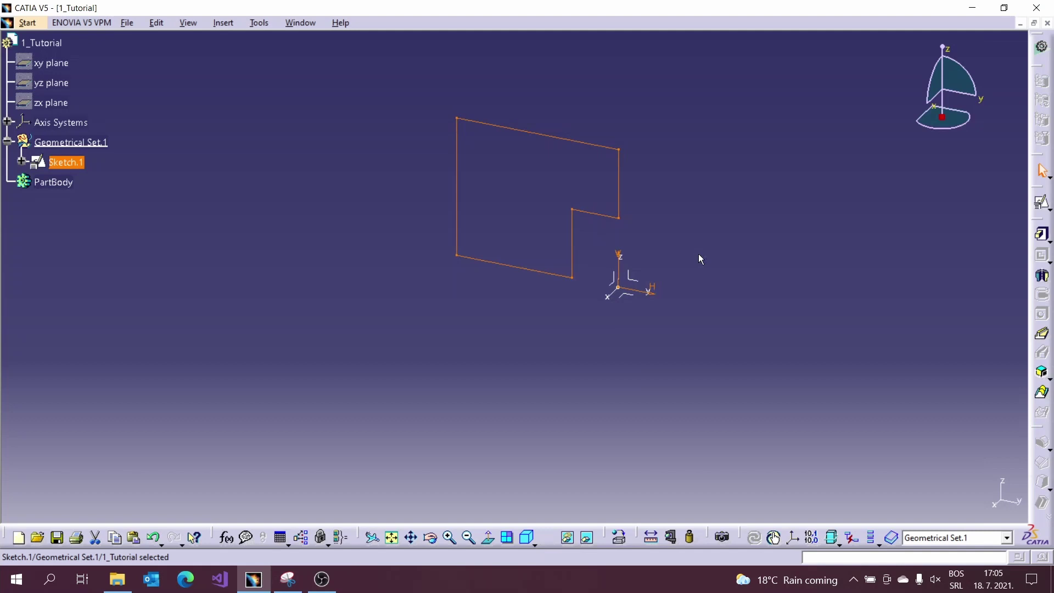
Mark the 110 base length on the reference drawing and define PartBody as the in-work object
click(278, 587)
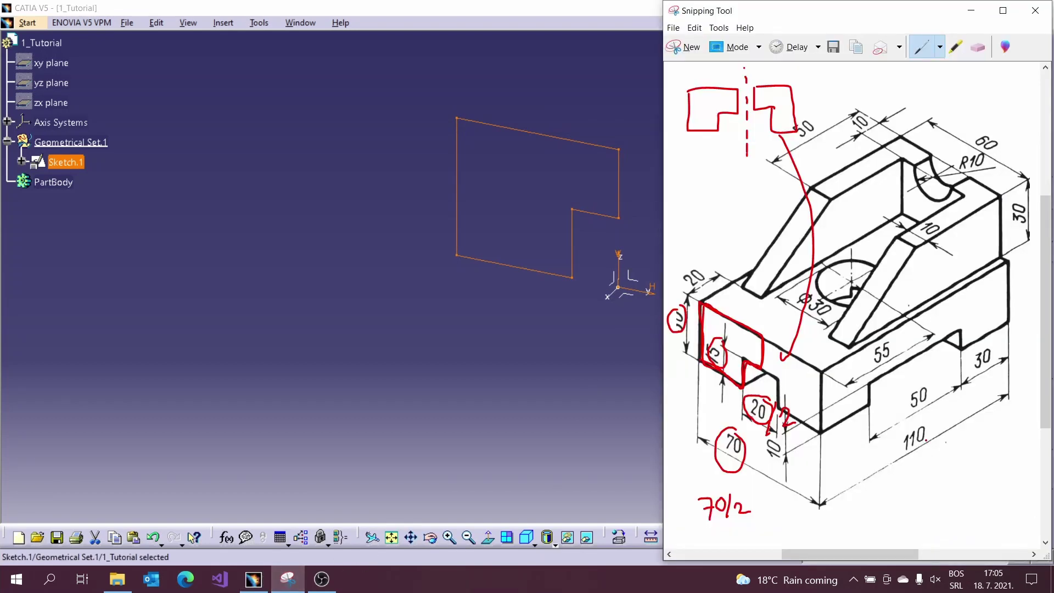
mouse_move(935, 422)
mouse_down()
mouse_move(904, 457)
mouse_move(929, 442)
mouse_up()
click(519, 355)
middle_drag(564, 331, 477, 338)
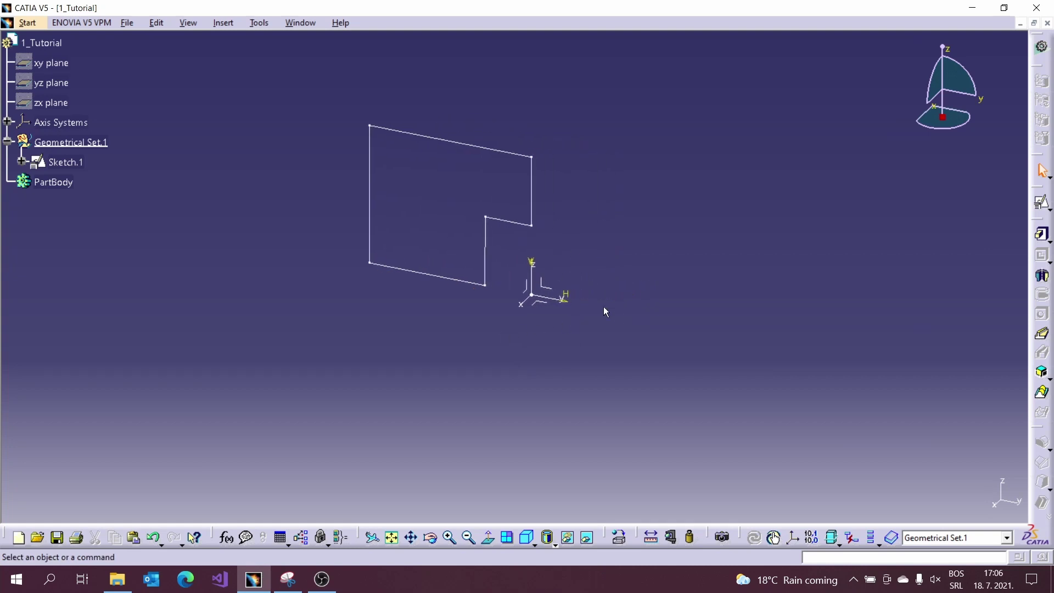
click(52, 183)
right_click(53, 183)
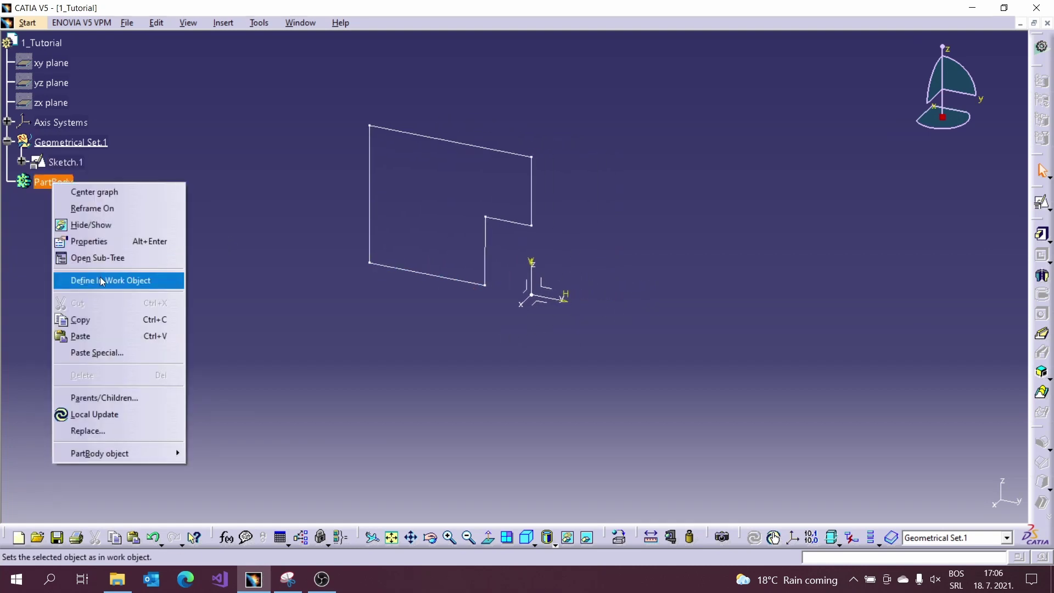
click(101, 282)
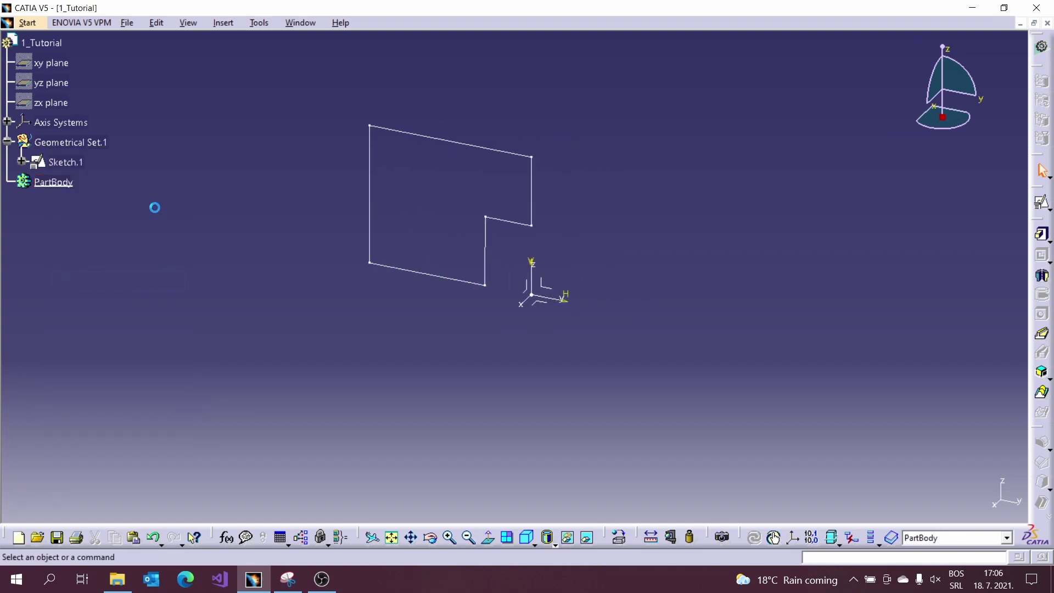
Pad the notched half-profile from Sketch.1 to a length of 110 mm in the reversed direction
click(1043, 239)
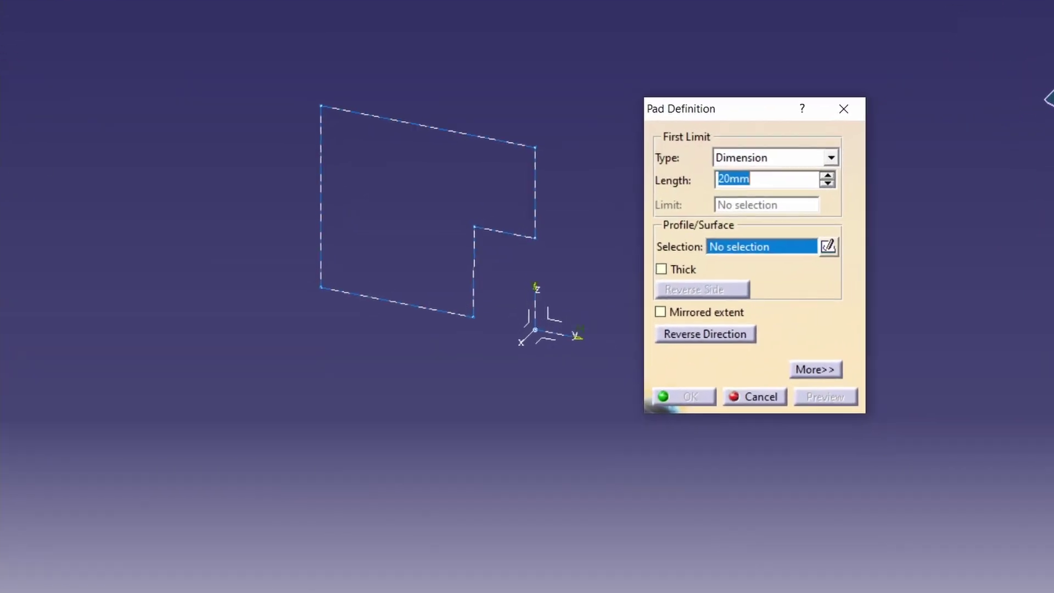
click(65, 162)
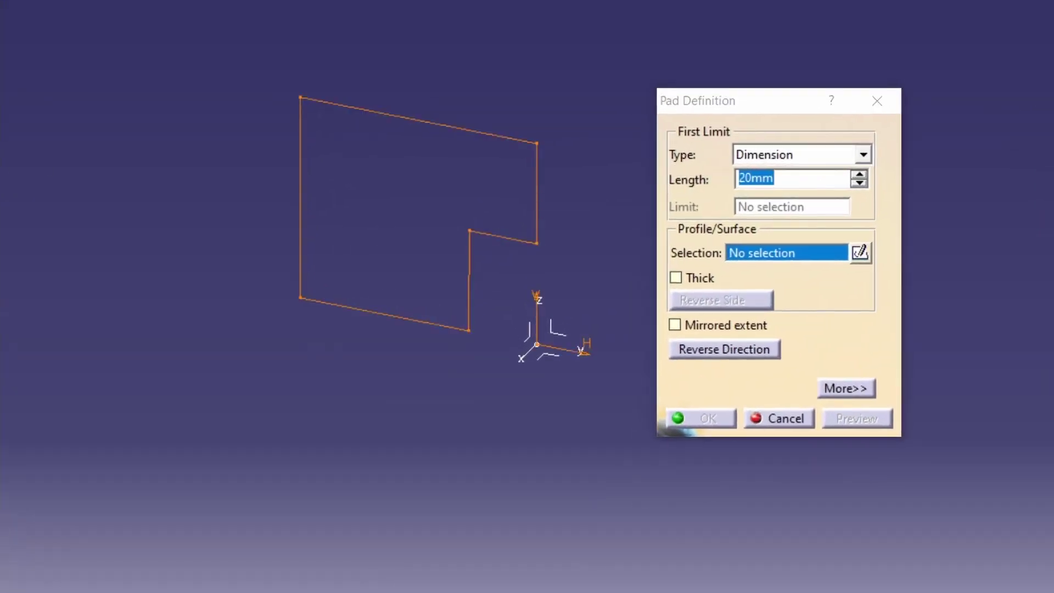
click(696, 354)
text(150)
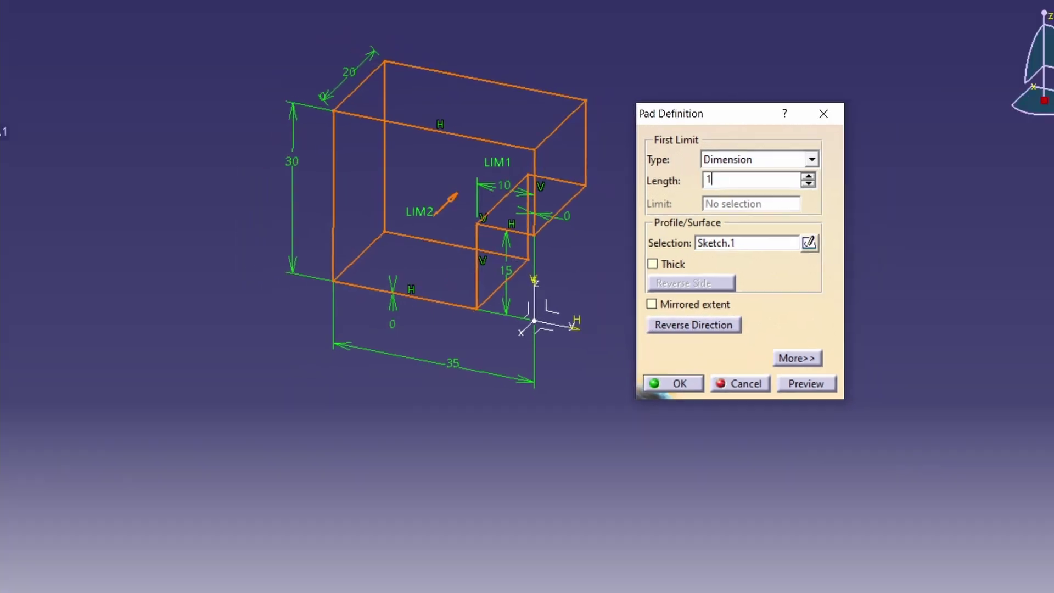
click(637, 344)
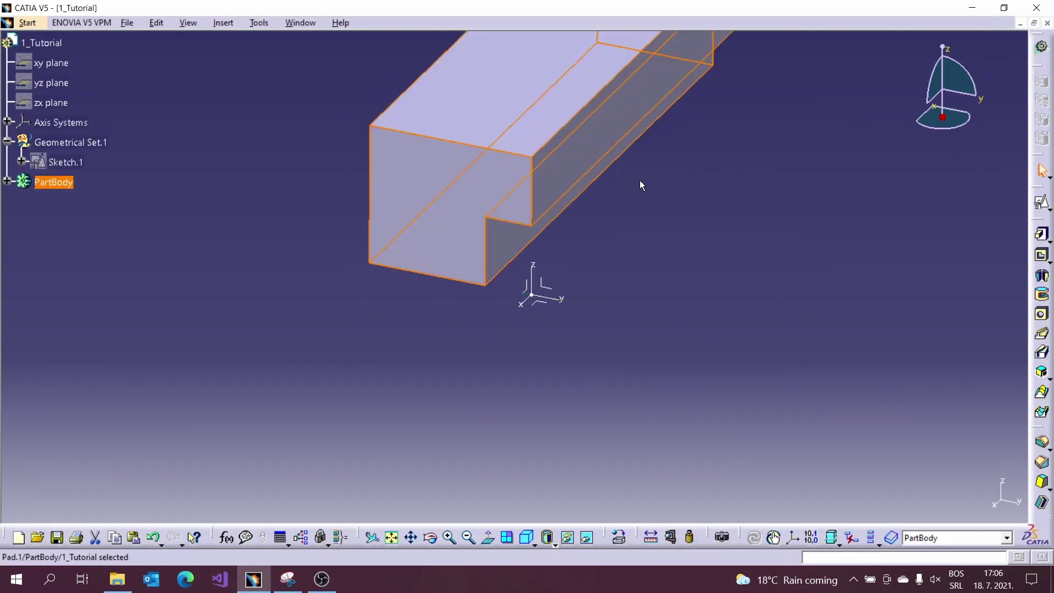
middle_drag(640, 181, 538, 364)
click(543, 327)
click(577, 337)
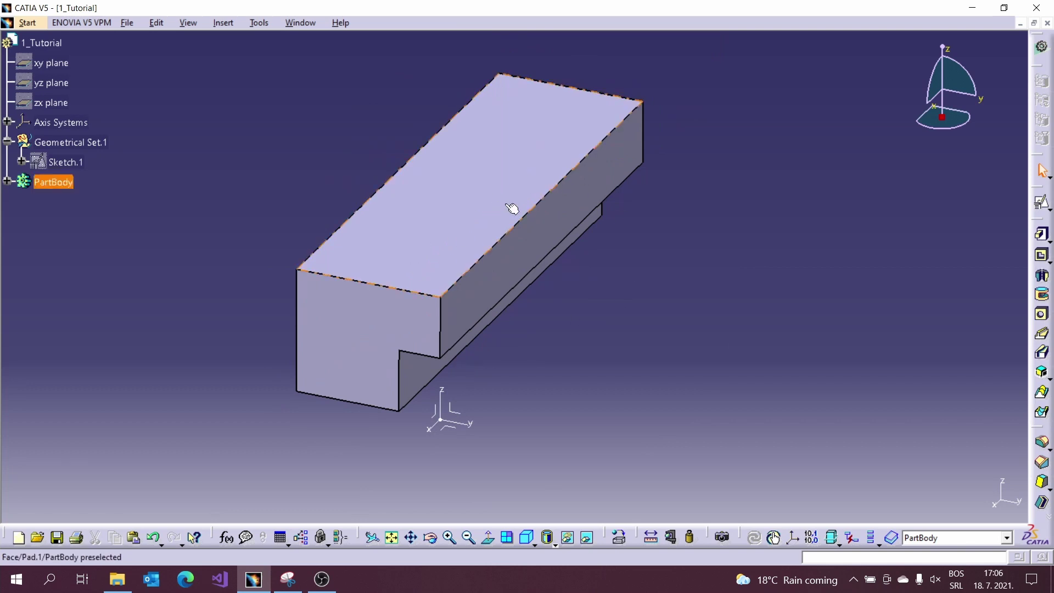
Rename the new pad under PartBody as Main through its feature properties
click(7, 182)
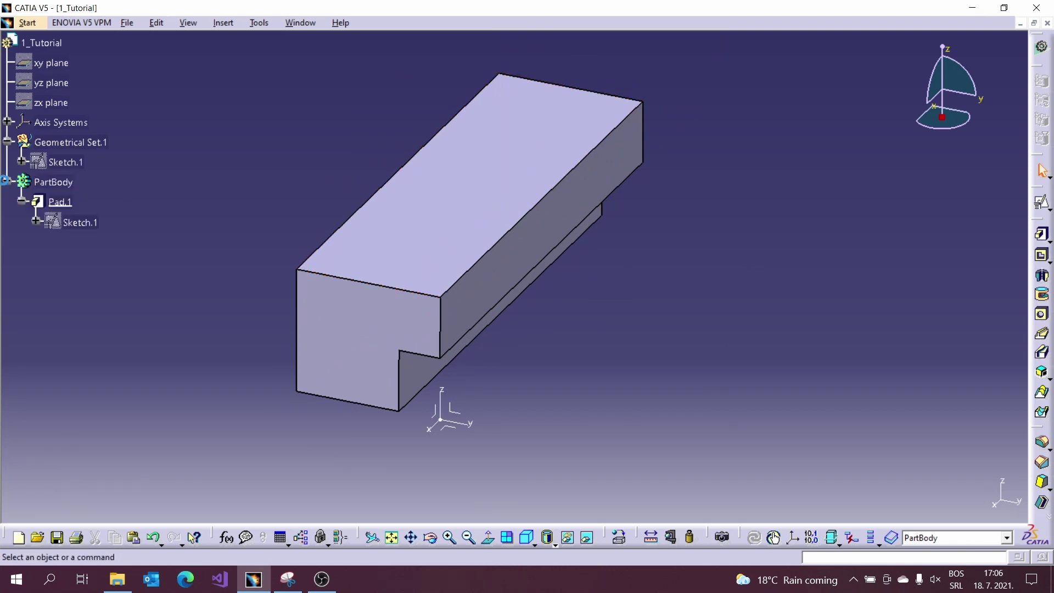
right_click(60, 207)
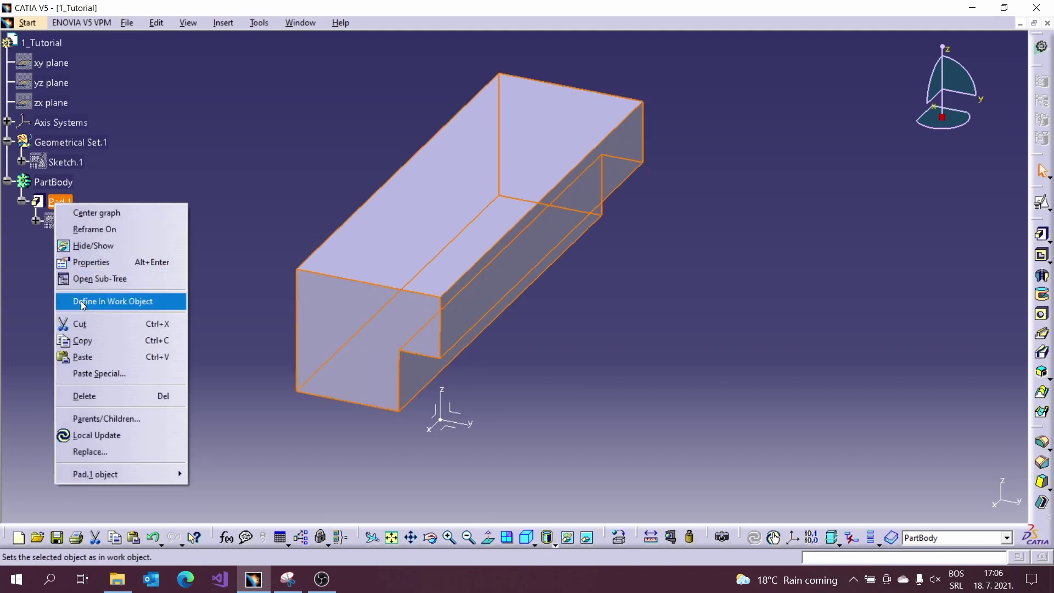
click(152, 262)
click(144, 195)
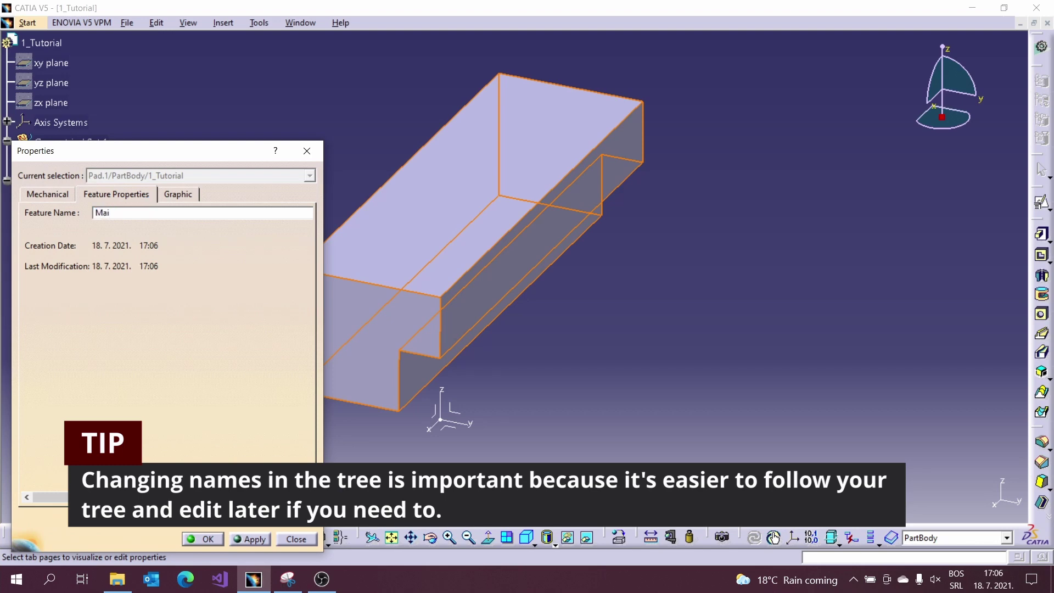
text(Main)
key(Return)
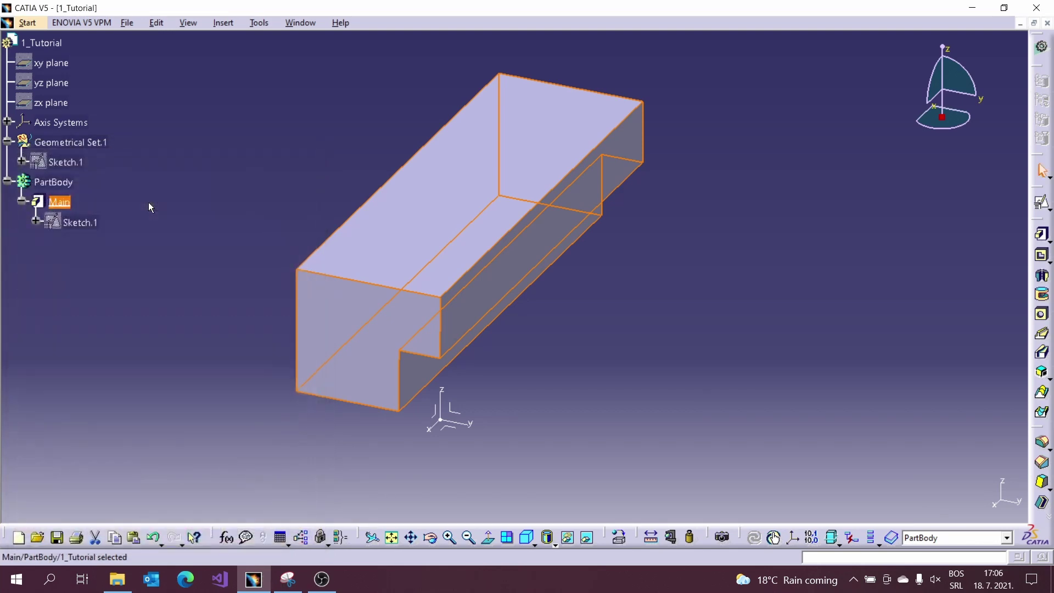
click(21, 201)
Outline the side recess on the reference drawing and start a positioned sketch on the ZX plane with its projection-point origin at the axis system origin
click(288, 579)
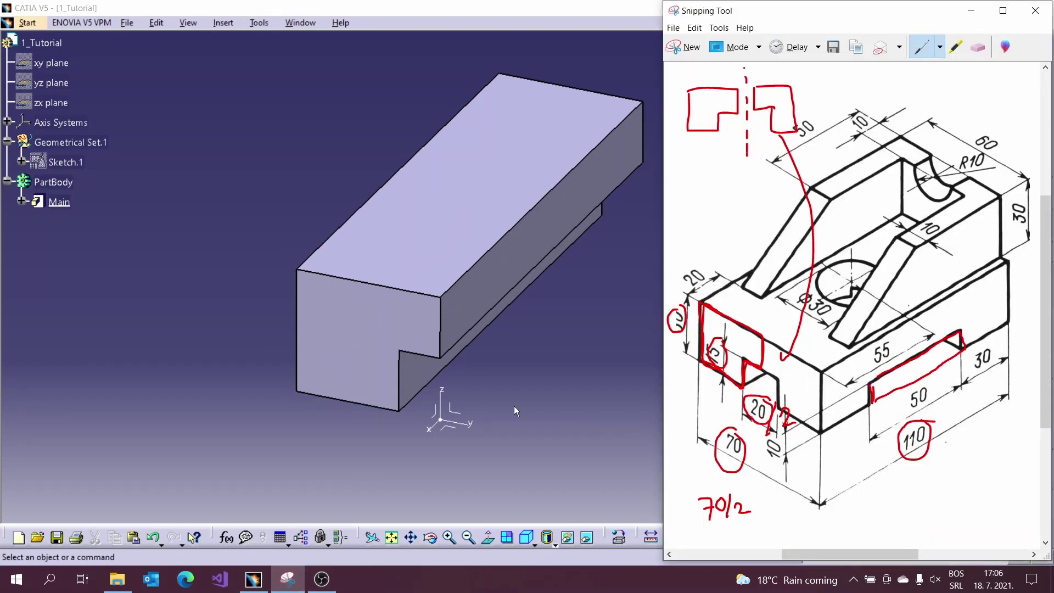
mouse_move(516, 375)
middle_down()
mouse_move(378, 377)
mouse_move(291, 360)
middle_up()
click(1042, 204)
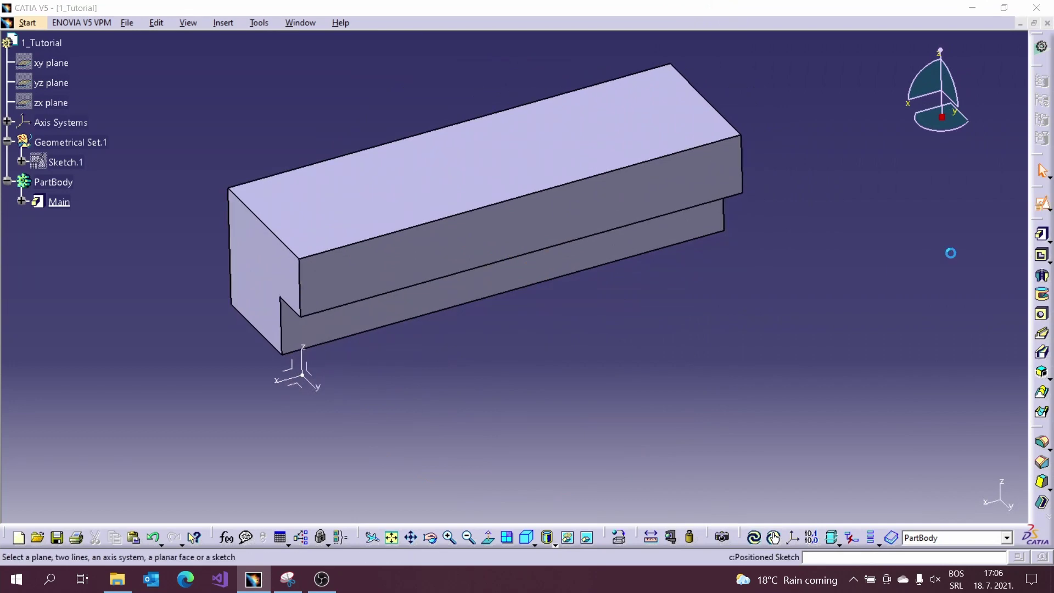
click(303, 365)
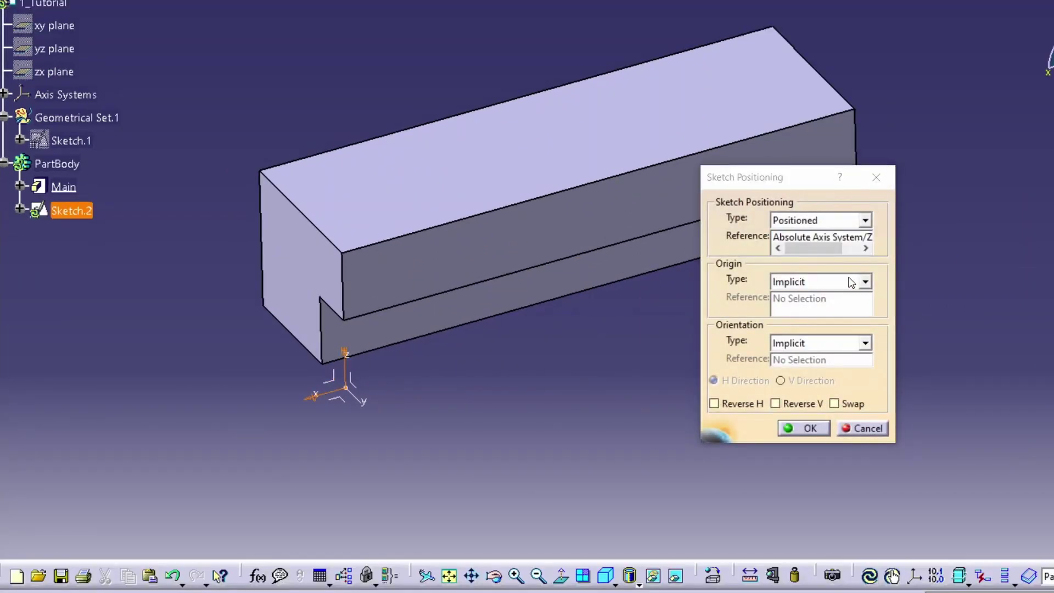
click(851, 282)
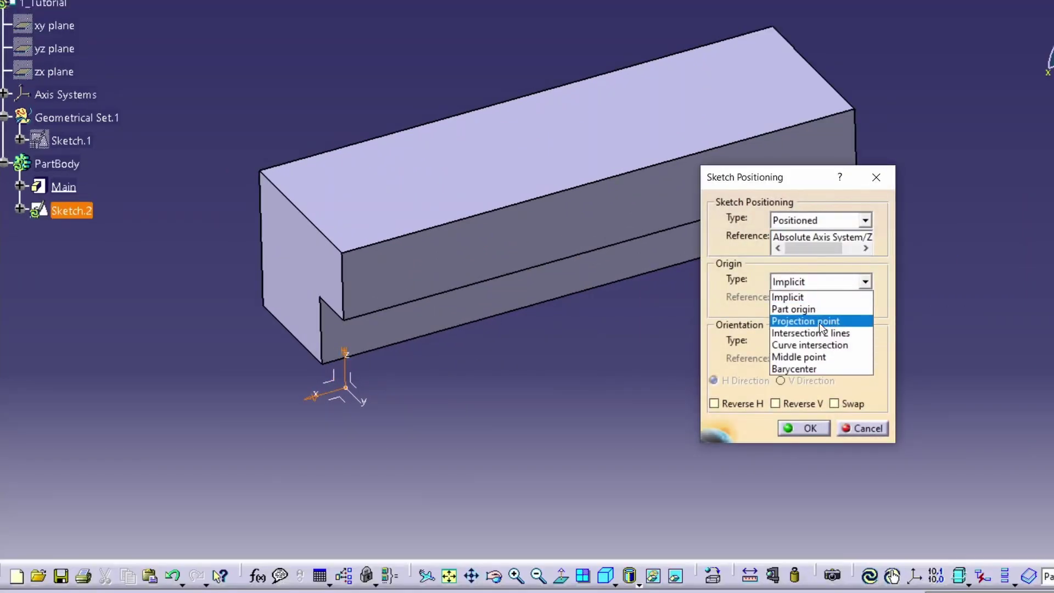
click(807, 319)
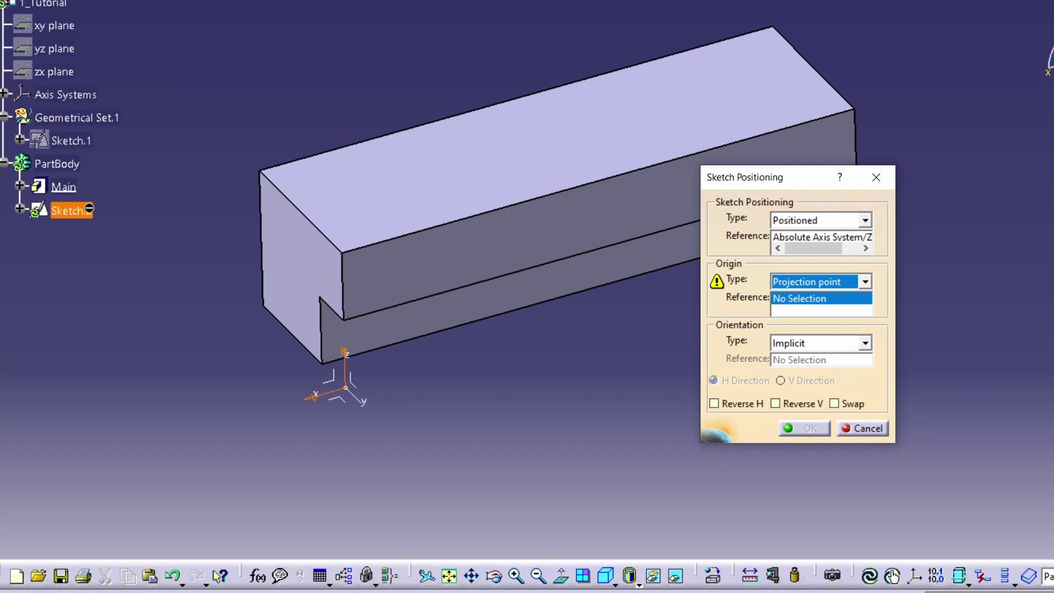
right_click(89, 208)
click(117, 255)
click(346, 387)
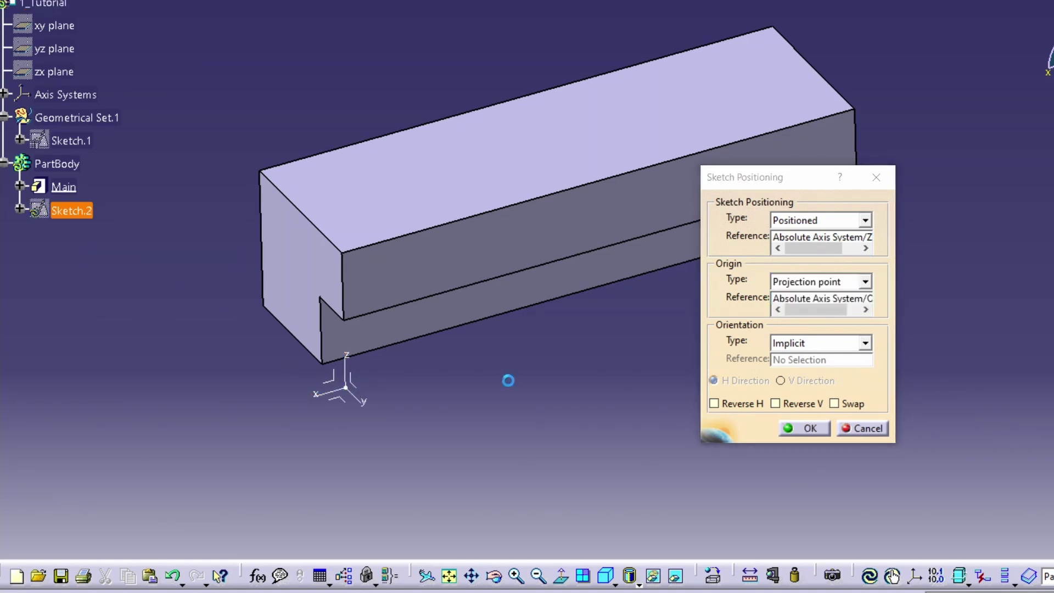
Orient the sketch parallel to the axis system's X axis with H and V reversed, and enter the sketch
click(865, 343)
click(799, 428)
click(327, 391)
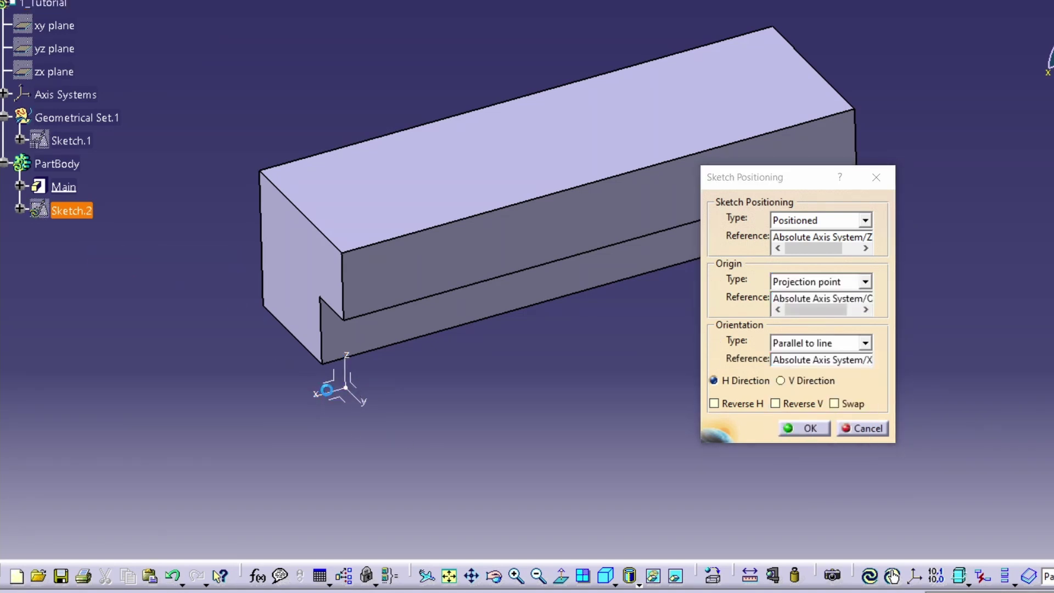
middle_drag(327, 391, 391, 324)
right_click(68, 213)
click(111, 259)
middle_drag(406, 360, 271, 328)
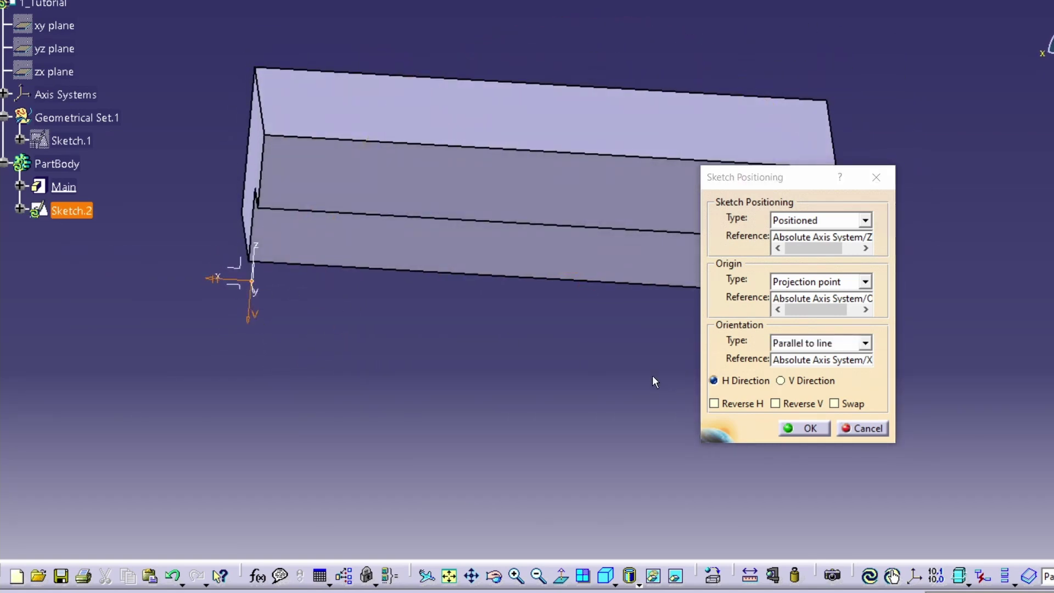
click(791, 403)
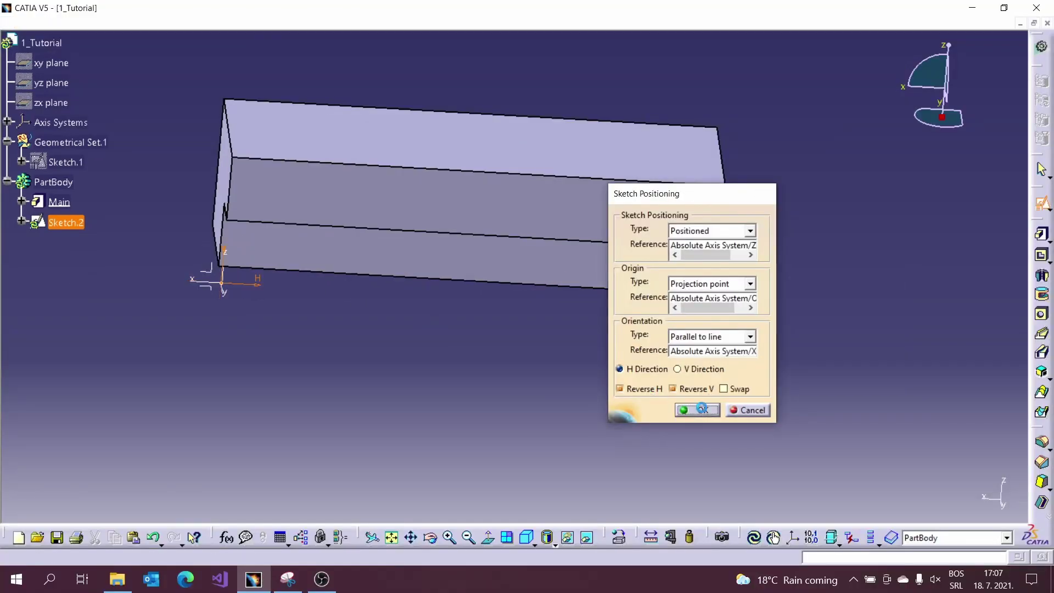
click(694, 408)
Sketch a rectangle about 45 mm wide and 23 mm high across the block's bottom edge
click(998, 356)
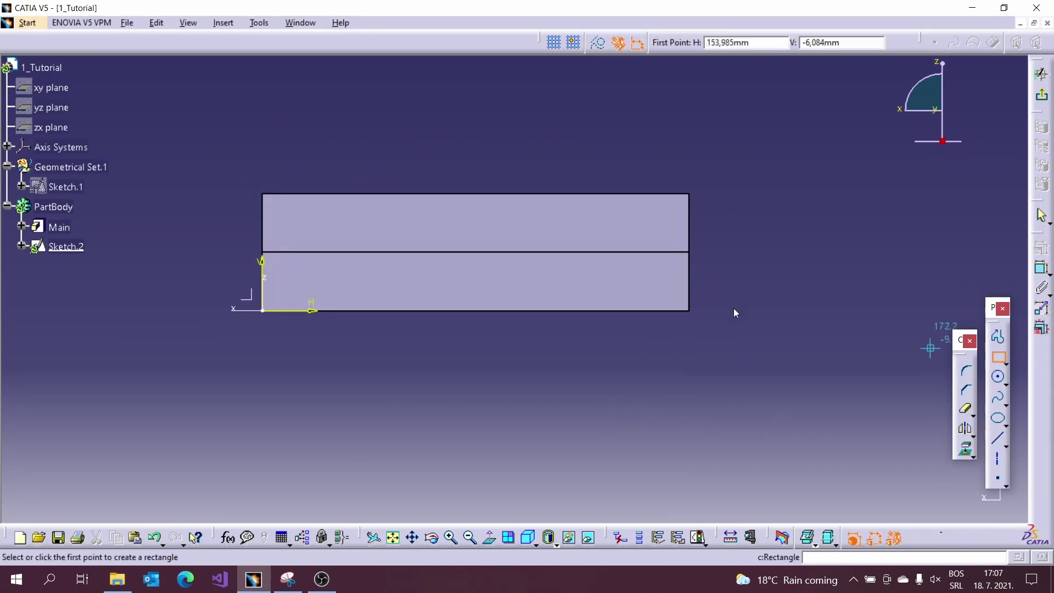
click(407, 263)
click(585, 355)
click(642, 360)
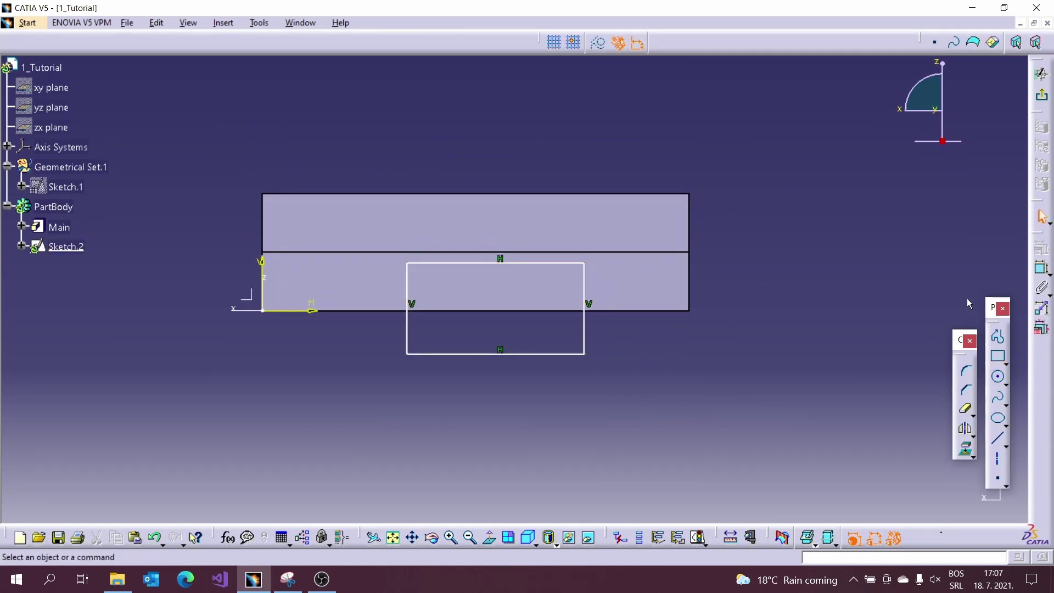
drag(412, 328, 416, 326)
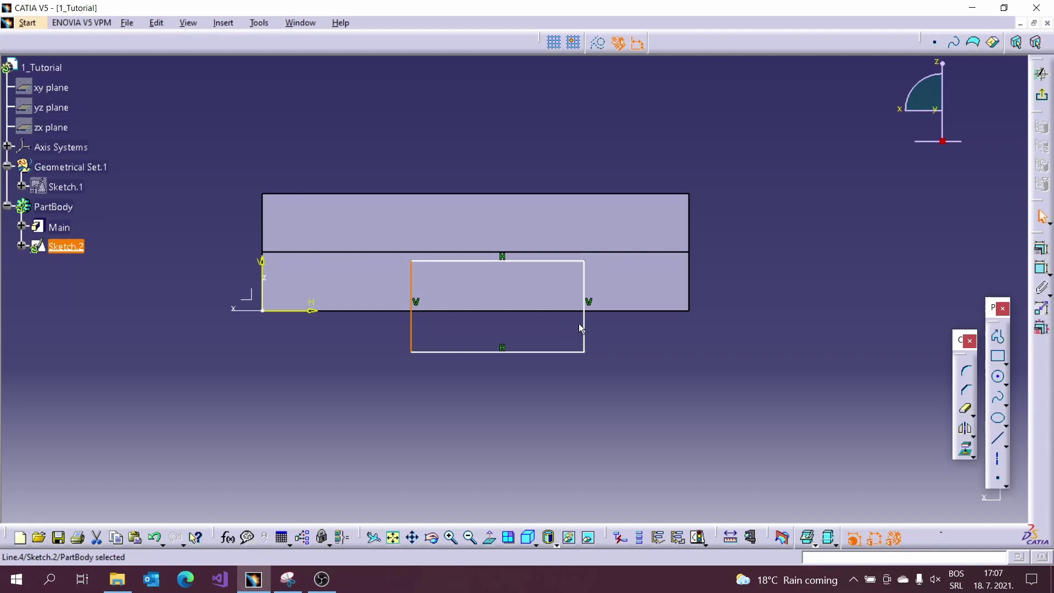
Dimension the rectangle's width and the distance from its nearer vertical side to the block's far end face
click(1041, 269)
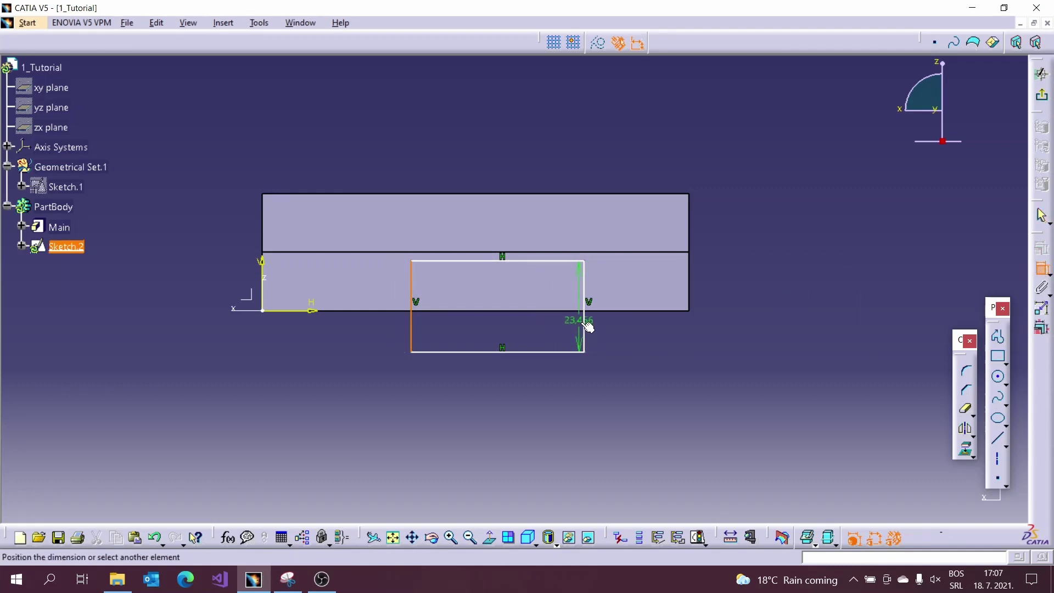
click(584, 324)
click(487, 333)
middle_drag(549, 280, 429, 298)
middle_drag(594, 307, 596, 335)
click(720, 242)
click(582, 330)
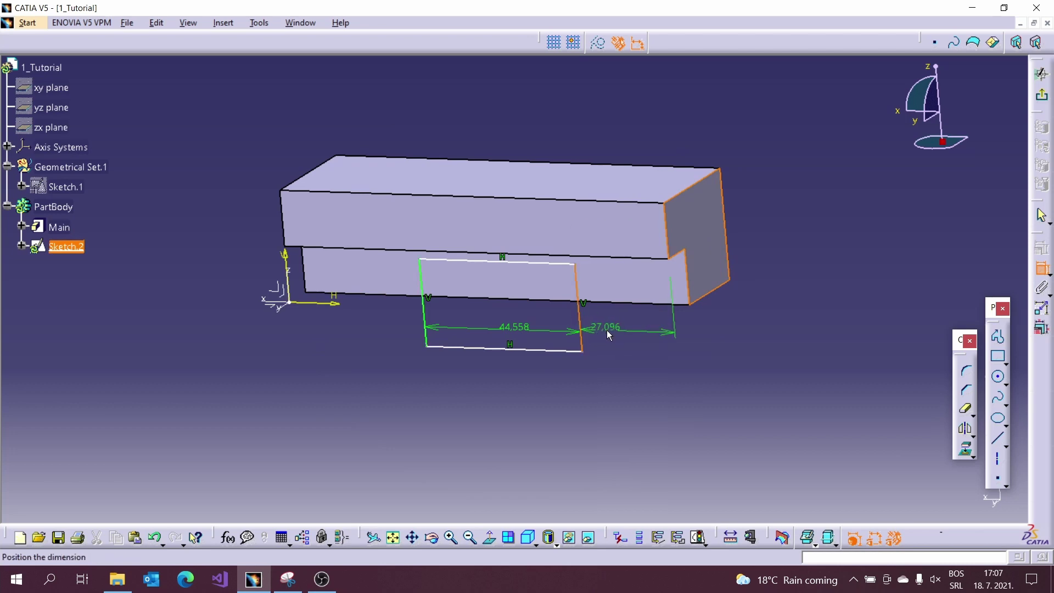
click(608, 328)
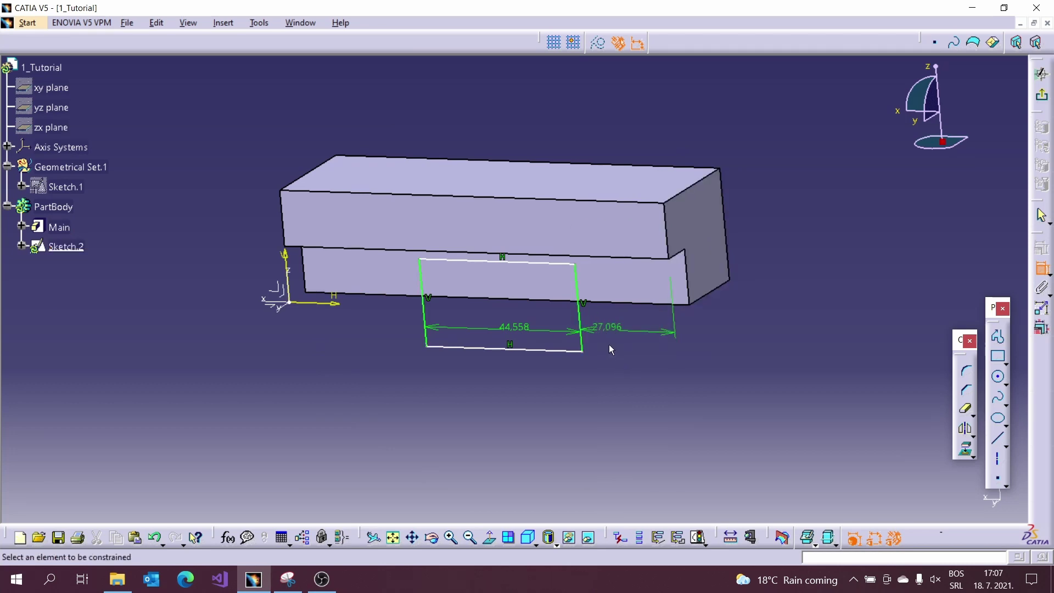
Circle the 30 and 50 recess dimensions on the reference drawing, then set the end-face distance to 30 mm and the rectangle's width to 50 mm
click(288, 579)
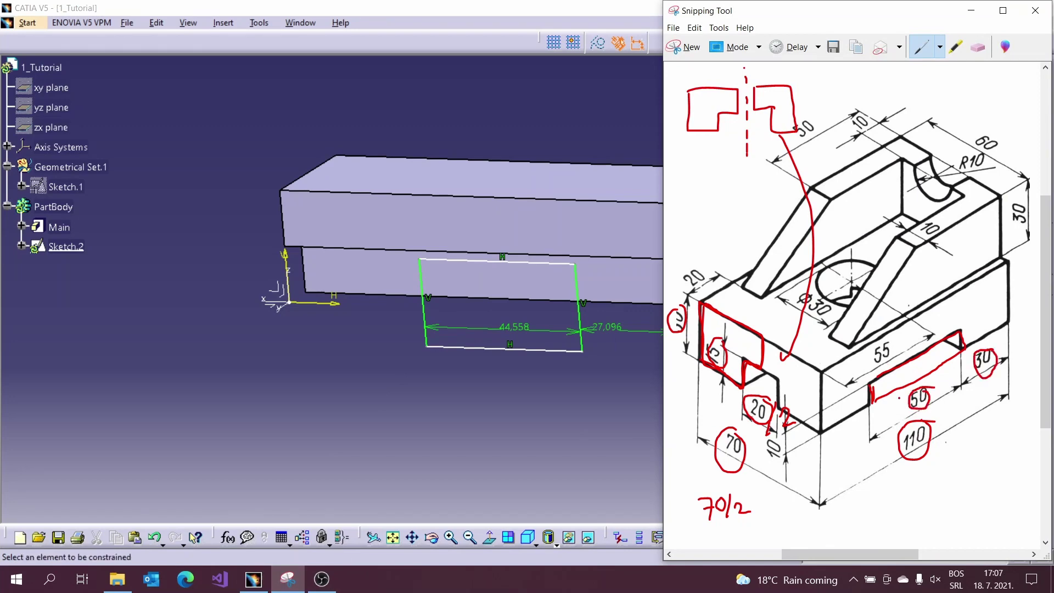
click(594, 353)
double_click(616, 323)
text(30)
key(Return)
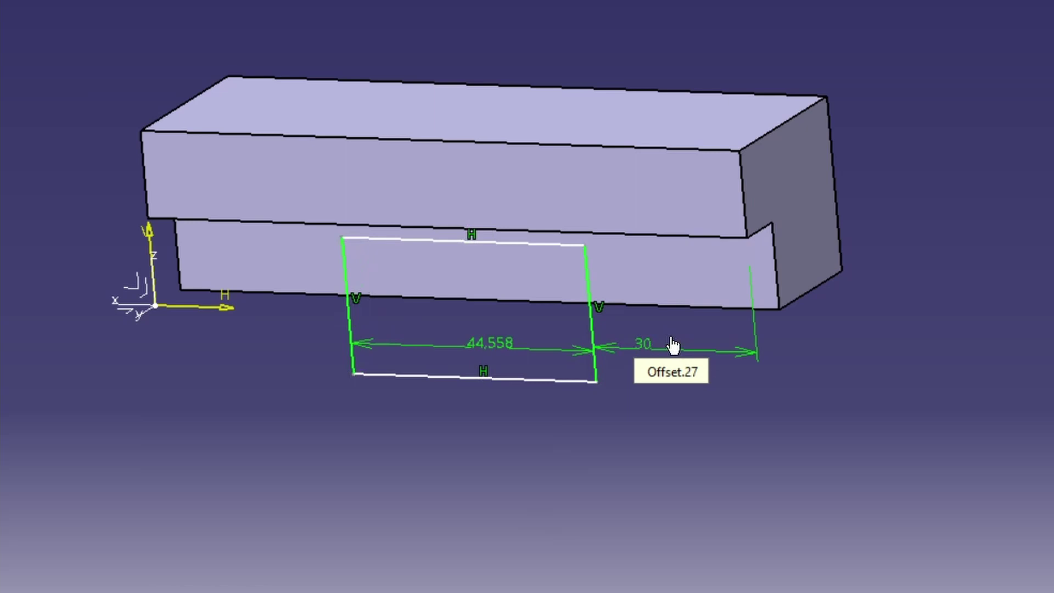
click(592, 324)
double_click(490, 355)
text(50mm)
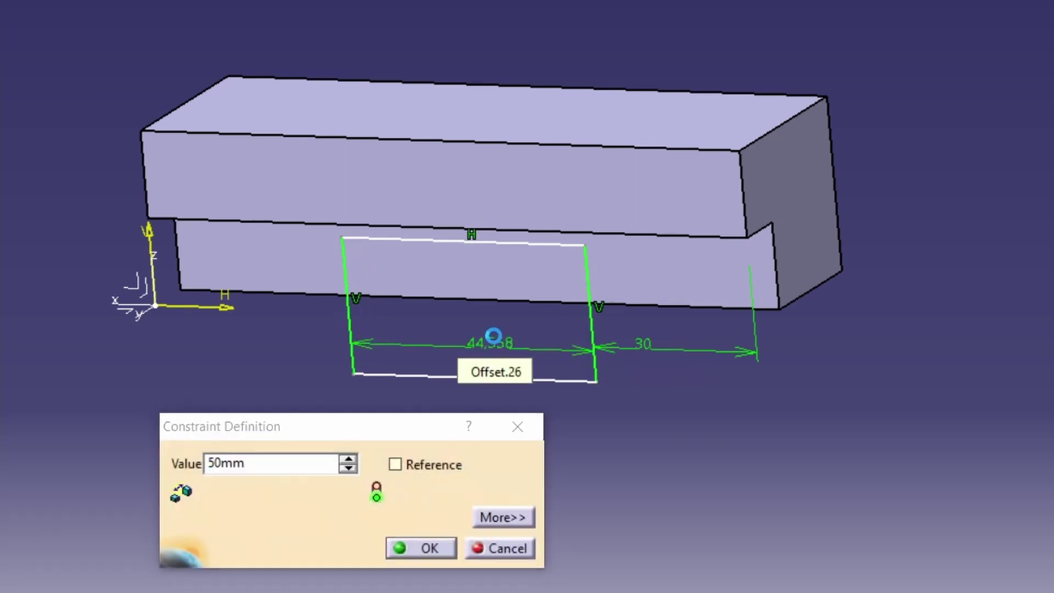
key(Return)
Circle the 10 recess height on the reference drawing and constrain the rectangle's upper edge 10 mm from the block's bottom face
click(288, 580)
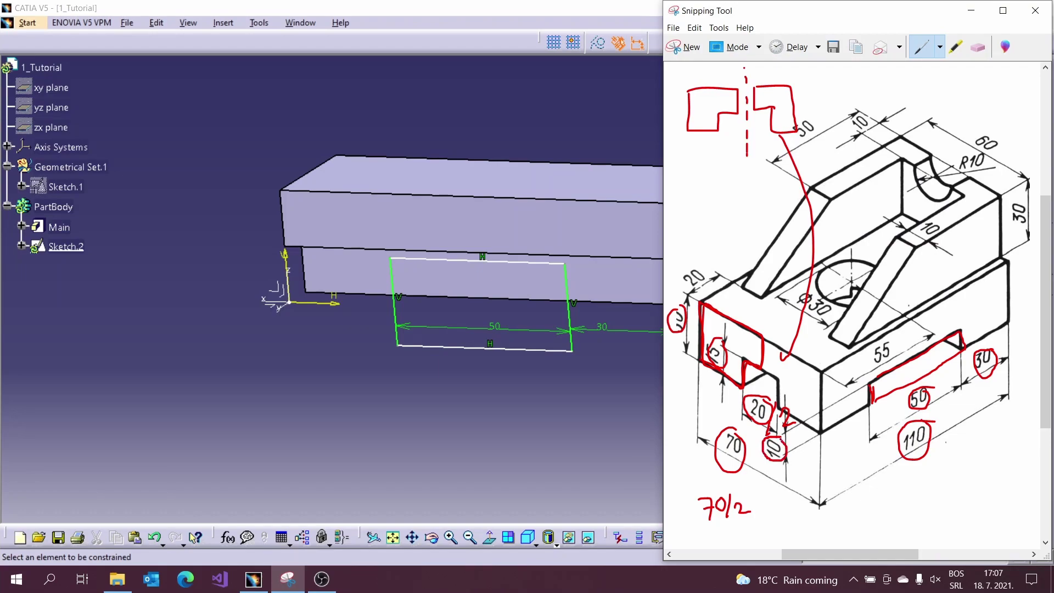
click(591, 343)
middle_drag(541, 378, 604, 316)
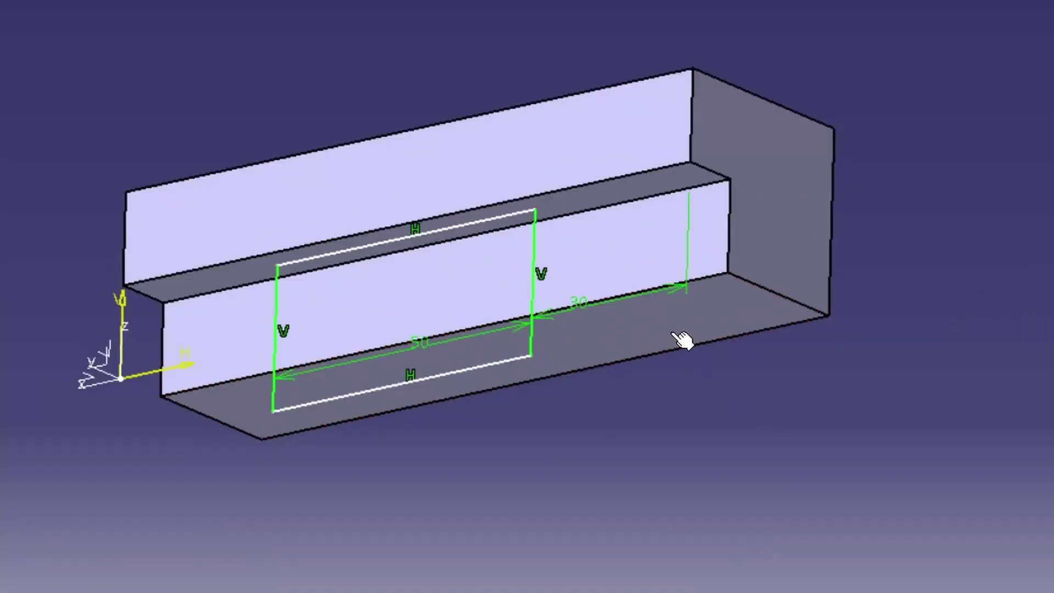
click(673, 333)
click(503, 216)
click(612, 231)
double_click(612, 230)
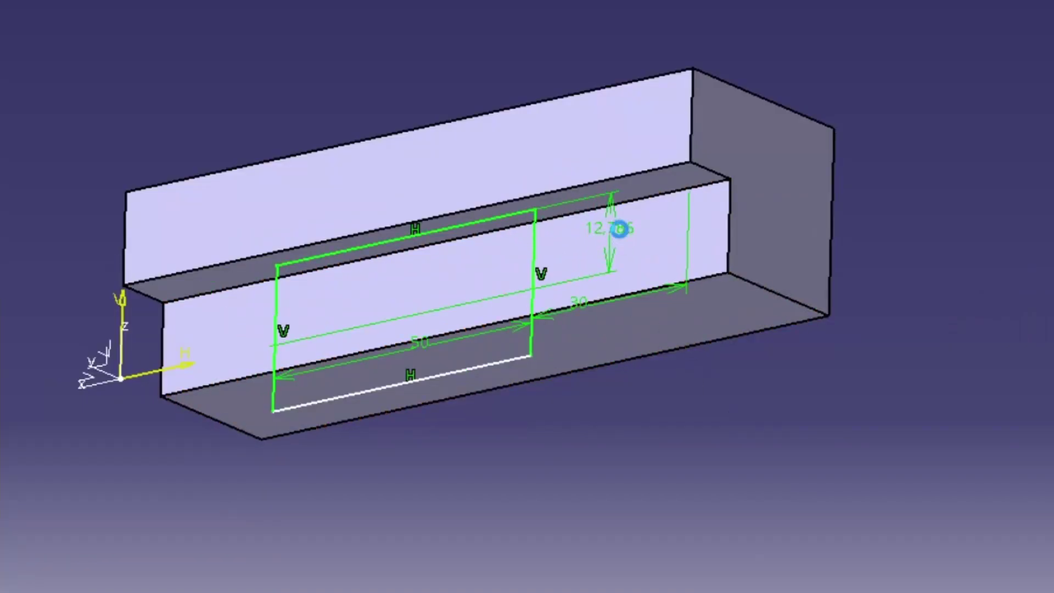
text(10)
key(Return)
Constrain the rectangle's lower edge 5 mm from the block's bottom face and exit the sketch
click(558, 337)
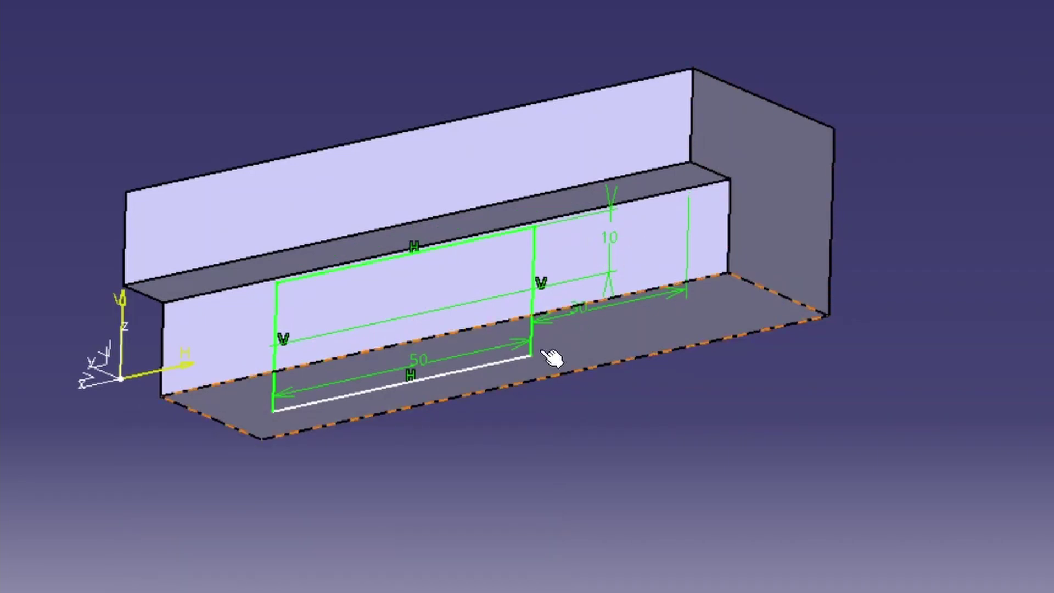
click(501, 361)
click(581, 351)
double_click(565, 331)
text(5)
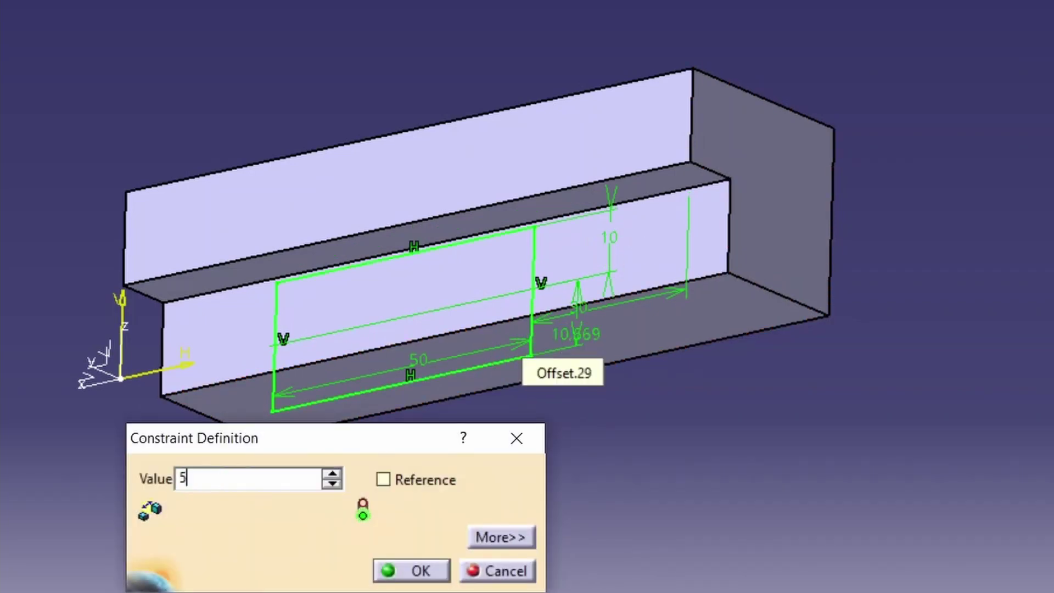
key(Return)
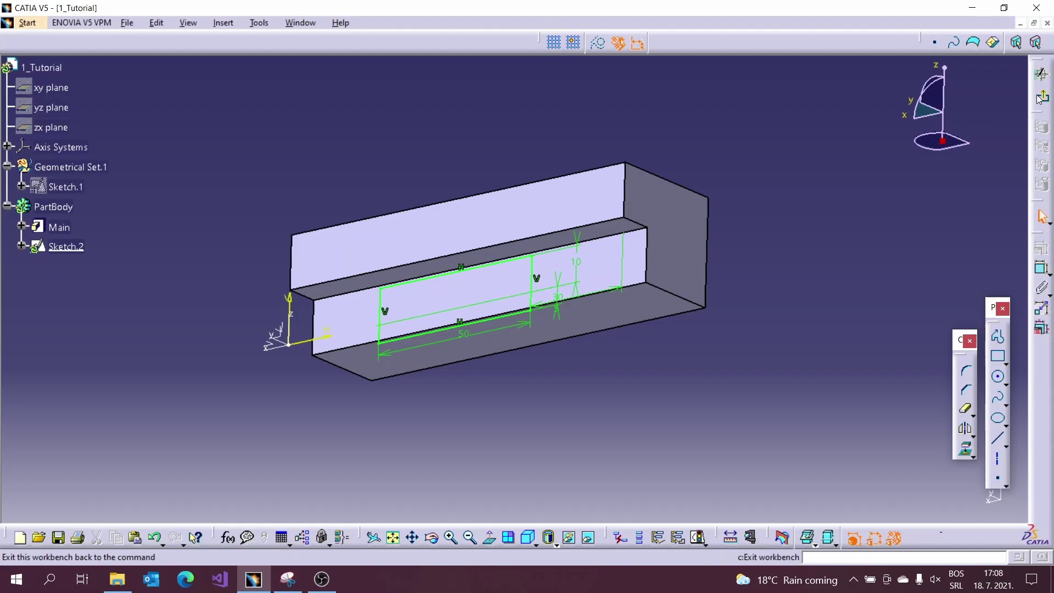
click(1043, 271)
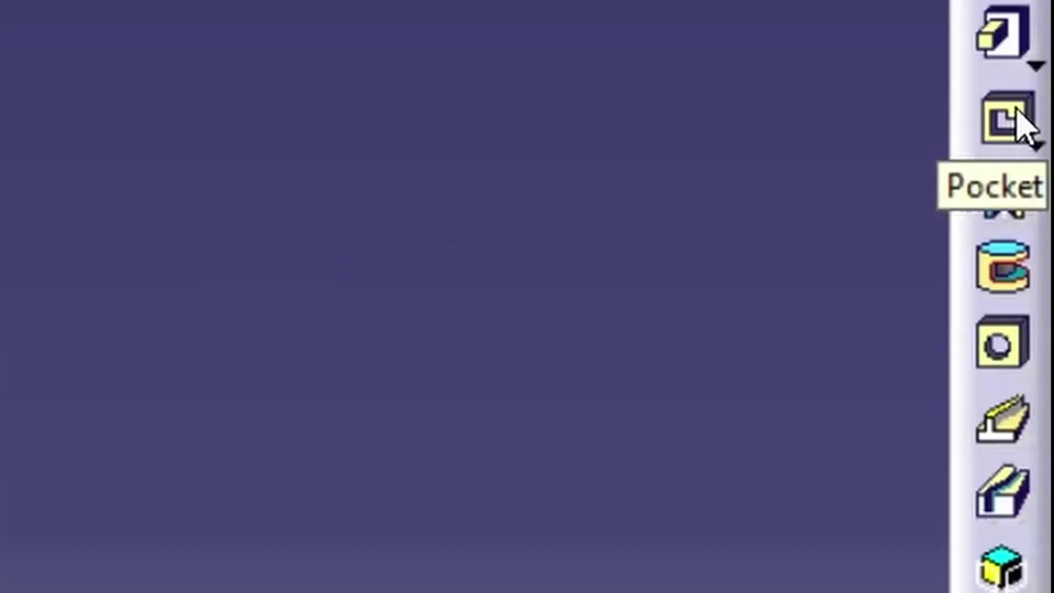
Cut a pocket through the block from Sketch.2 with the first limit set to Up to last
click(1018, 125)
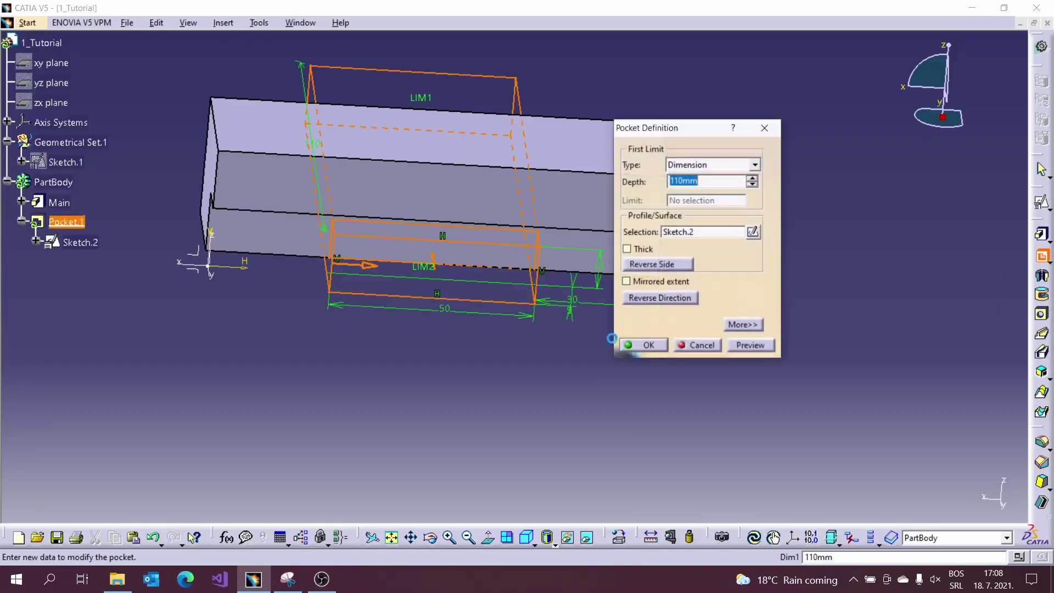
middle_drag(523, 346, 644, 287)
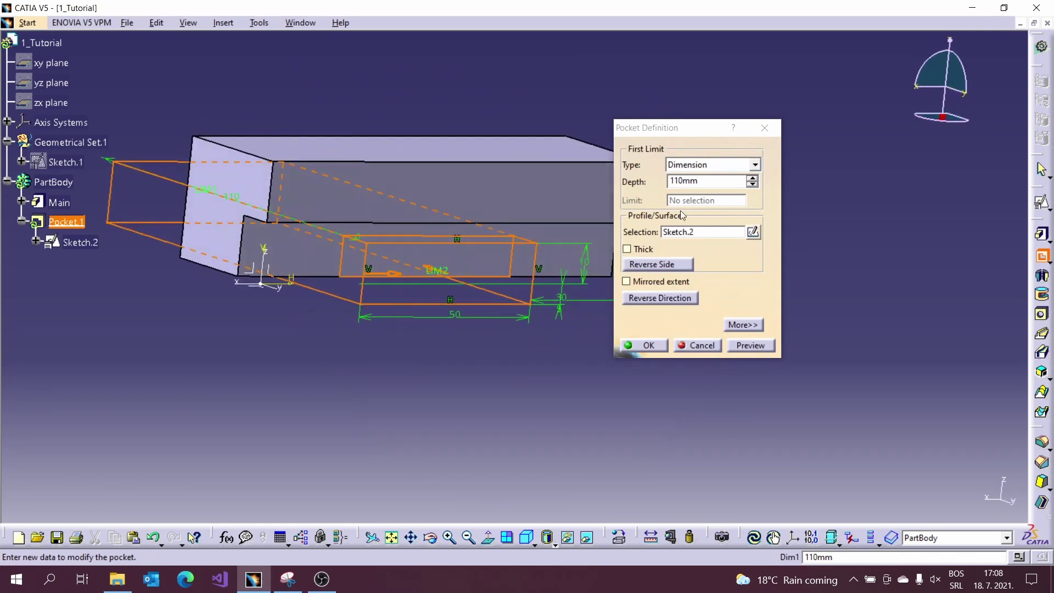
click(694, 167)
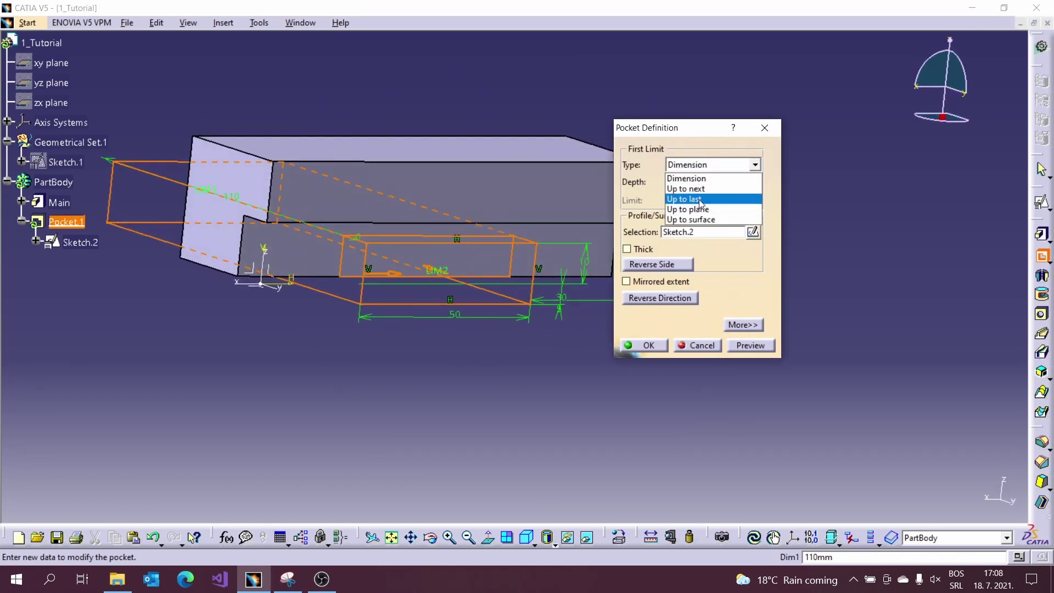
click(693, 199)
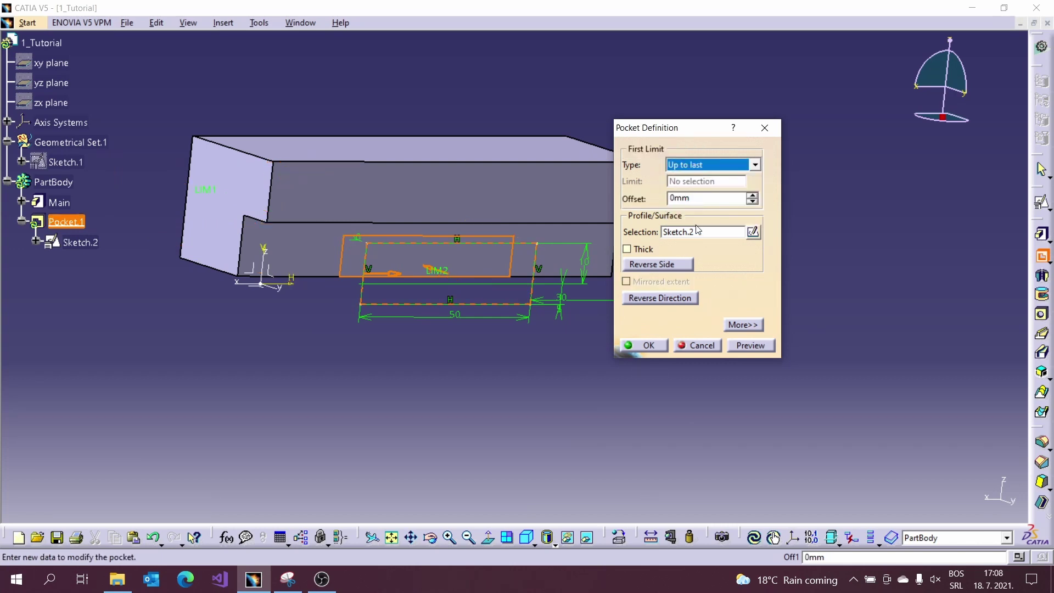
click(651, 340)
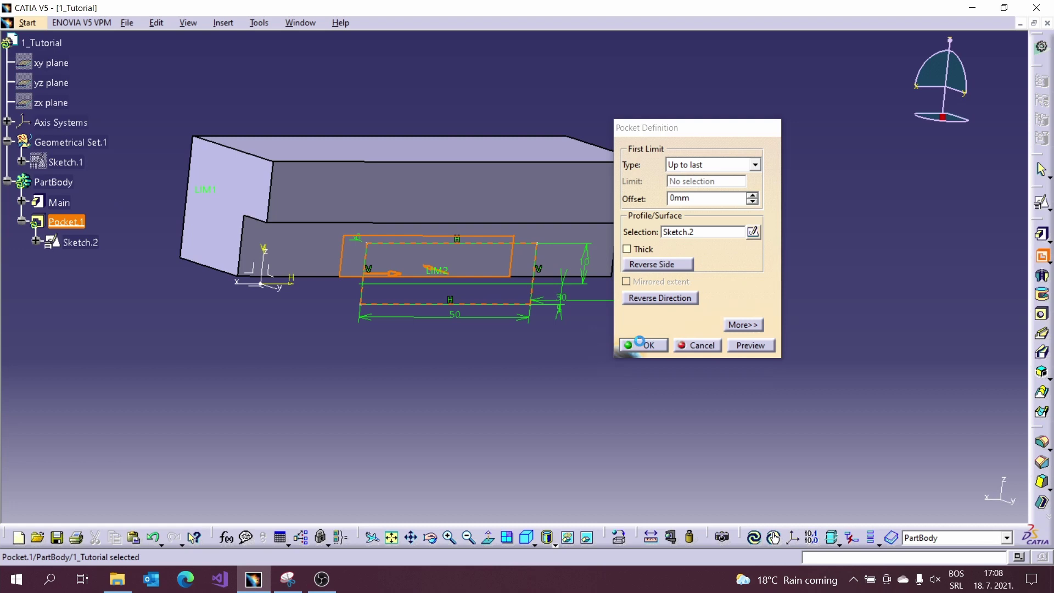
Rename the new pocket as Slot through its feature properties and collapse its tree branch
key(alt+Return)
text(Slot)
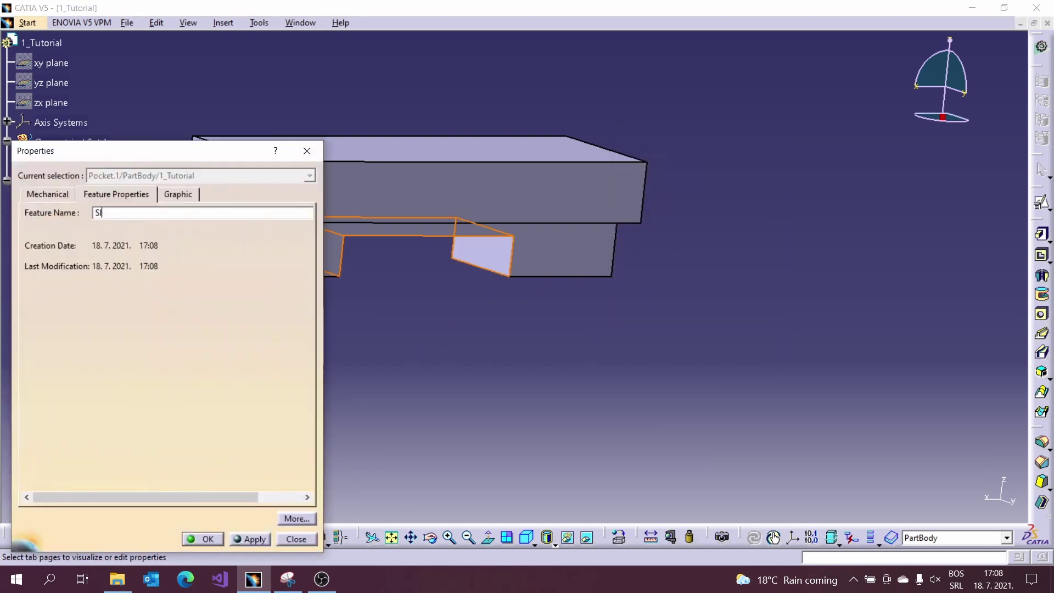
key(Return)
click(19, 222)
click(413, 345)
middle_drag(413, 345, 462, 340)
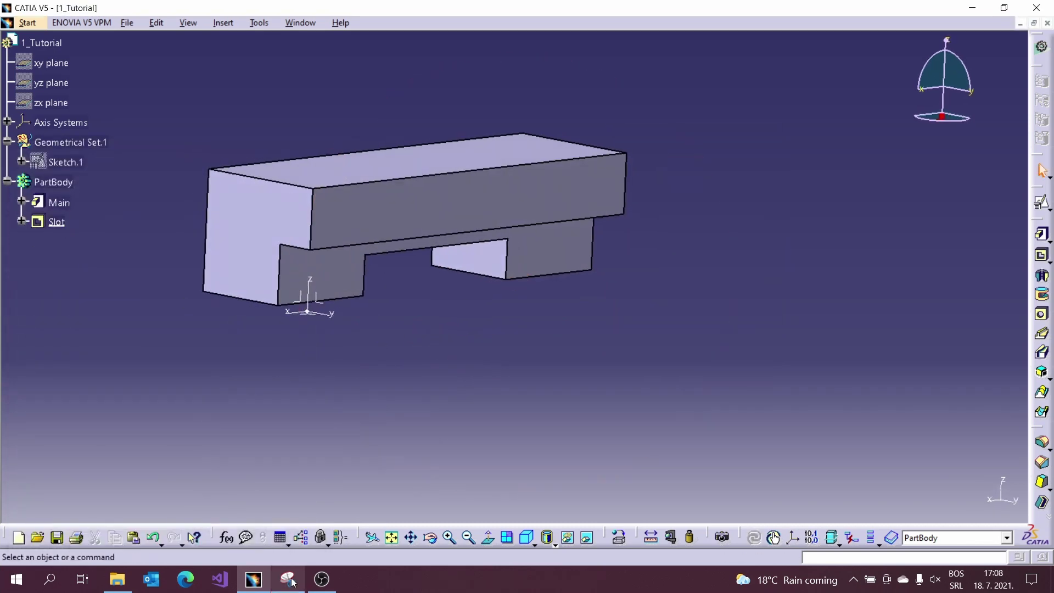
Check the reference drawing and start a positioned sketch on the block's top face, origin projected from the absolute axis origin, H direction parallel to the Y axis
click(287, 579)
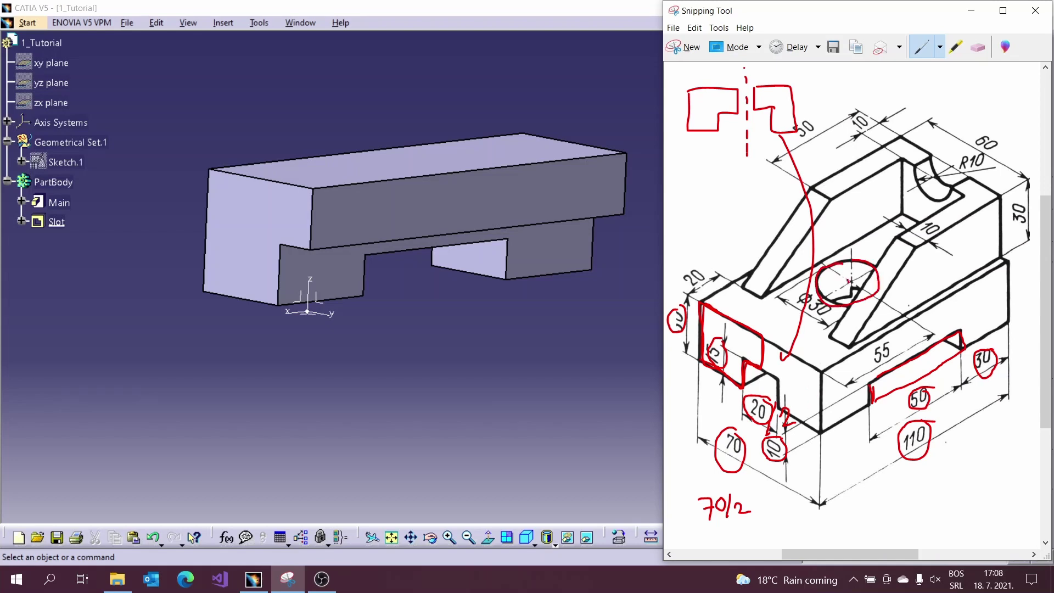
click(543, 411)
middle_drag(404, 318, 434, 357)
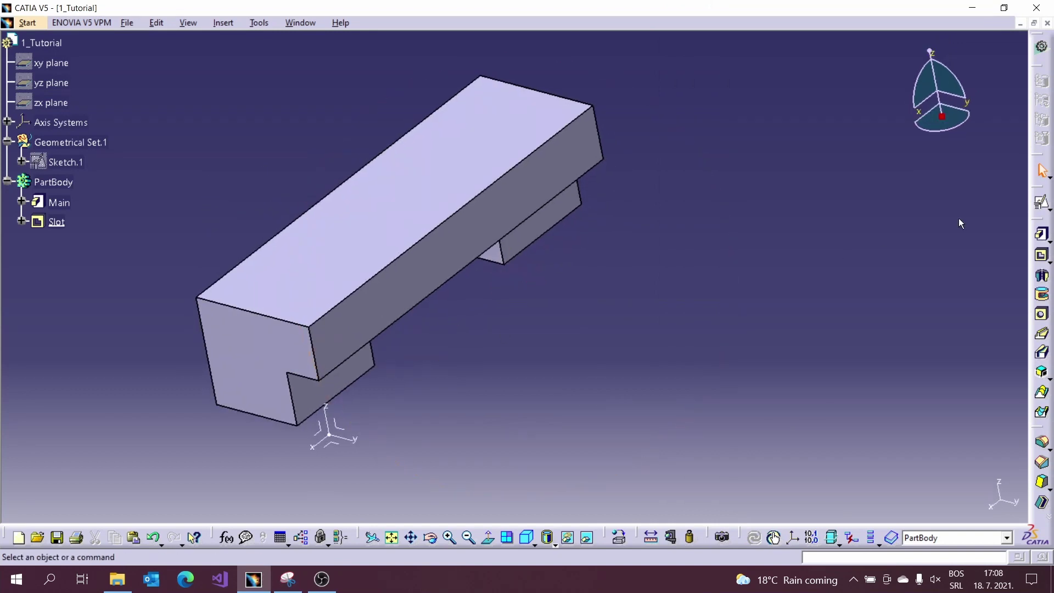
click(1042, 202)
click(423, 182)
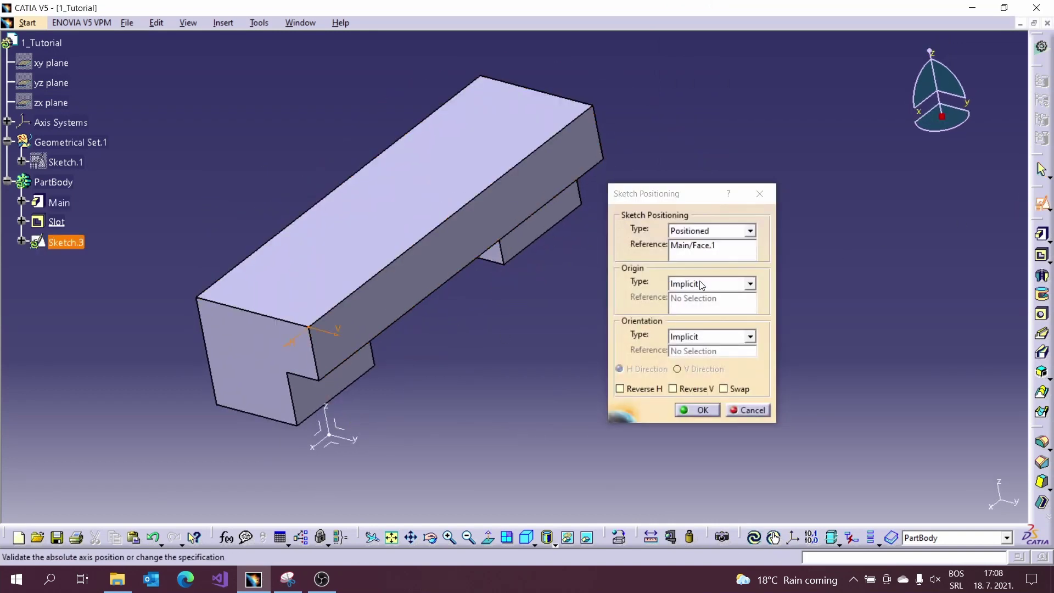
click(703, 285)
click(706, 323)
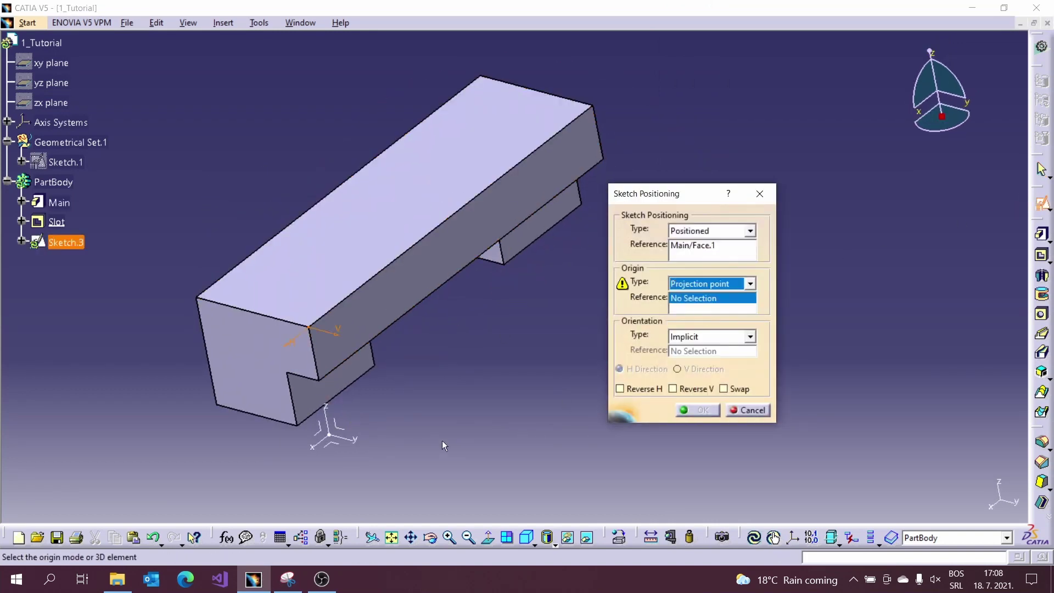
click(328, 435)
click(739, 335)
click(697, 358)
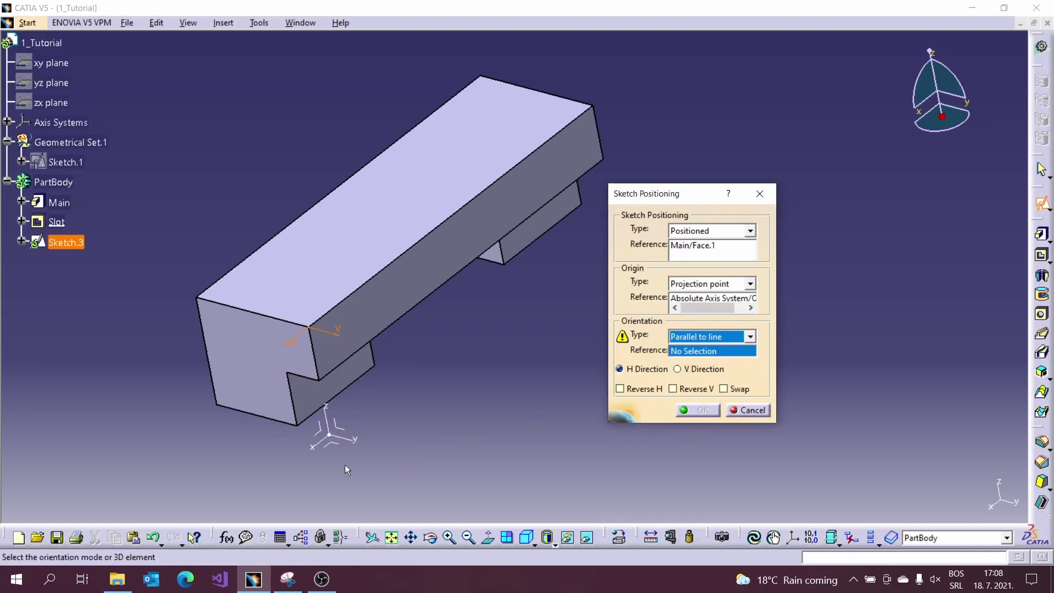
click(349, 439)
click(695, 411)
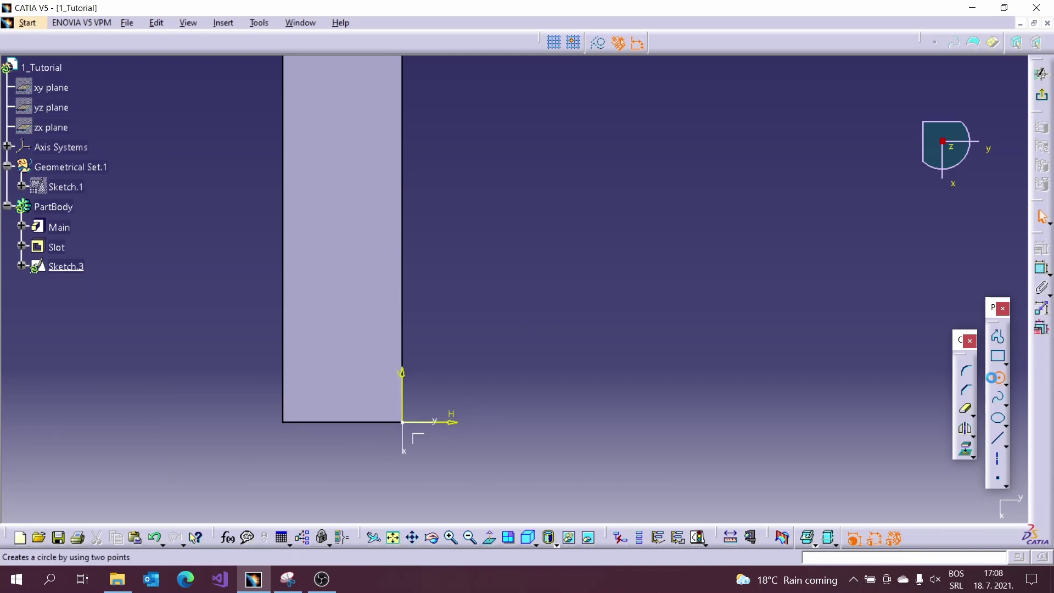
Sketch a circle centred on the block's straight inner edge and set its diameter to 30 mm
click(999, 377)
click(403, 198)
click(443, 208)
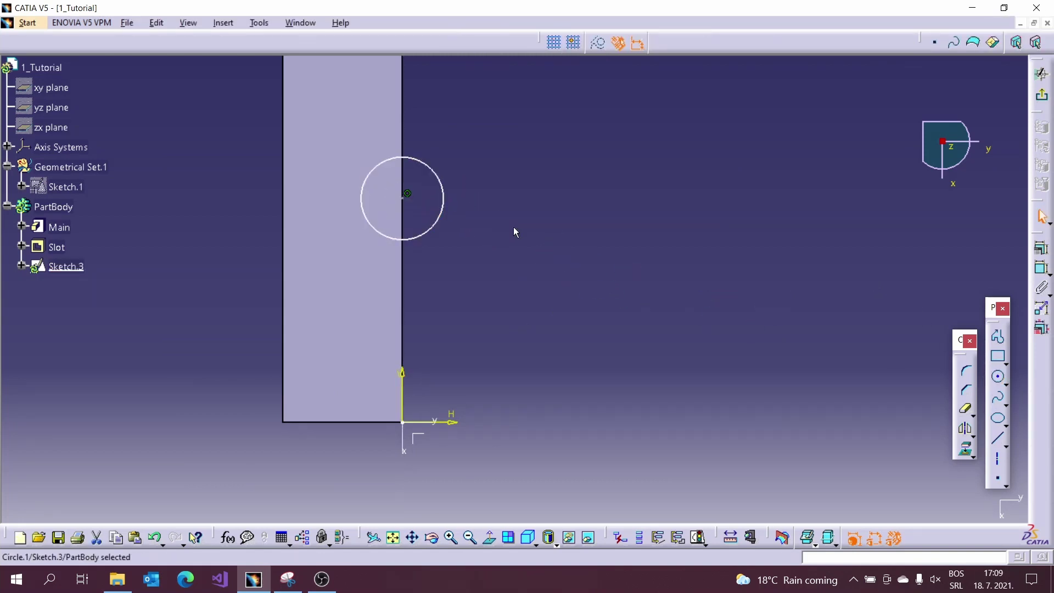
click(1047, 269)
click(483, 196)
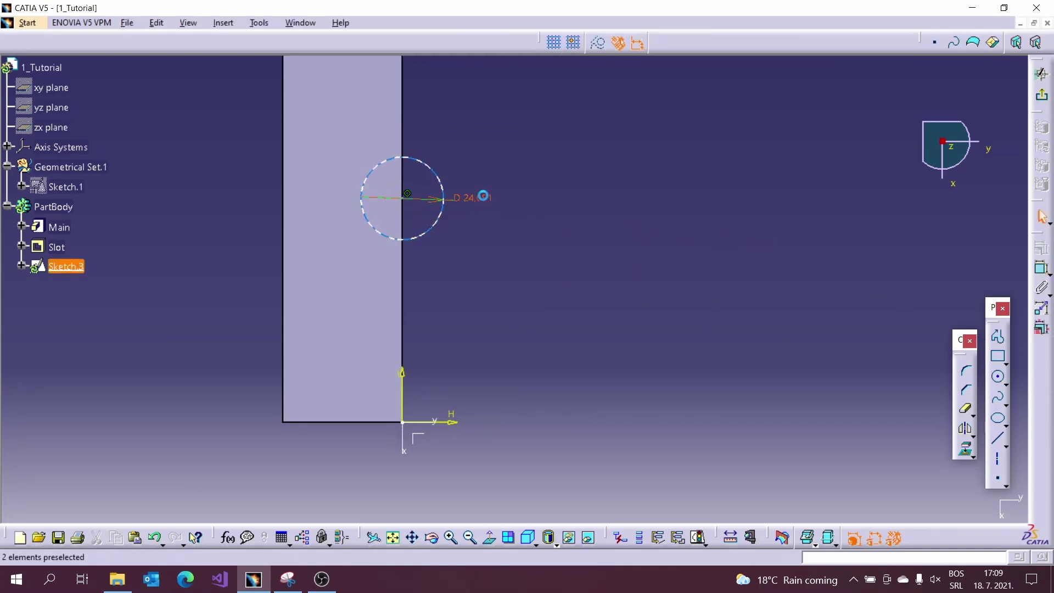
double_click(495, 193)
key(Return)
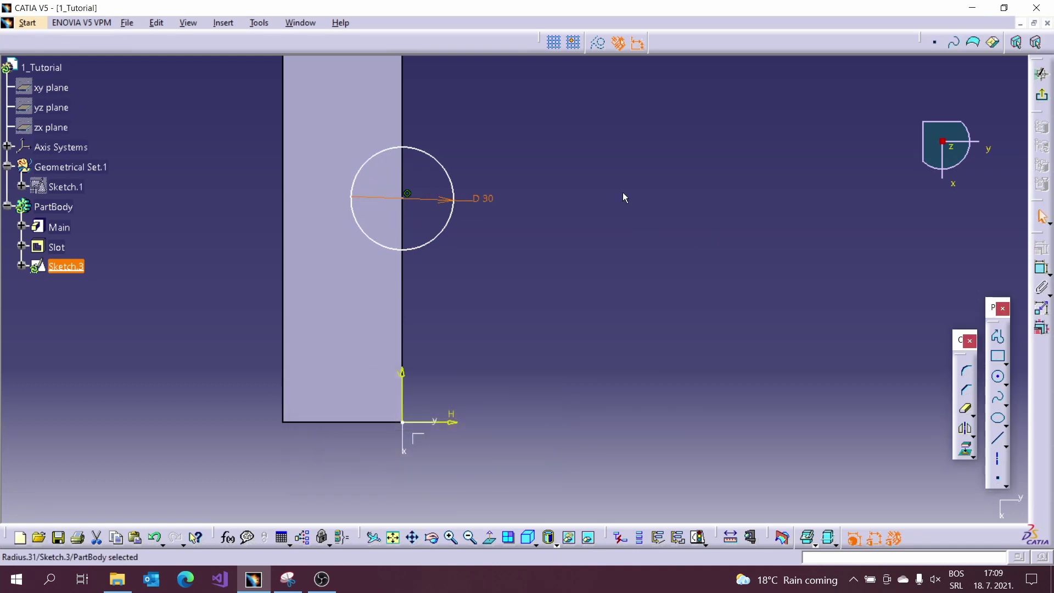
Constrain the circle's centre 55 mm from the horizontal axis, following the reference drawing, and exit the sketch
click(1046, 273)
click(458, 423)
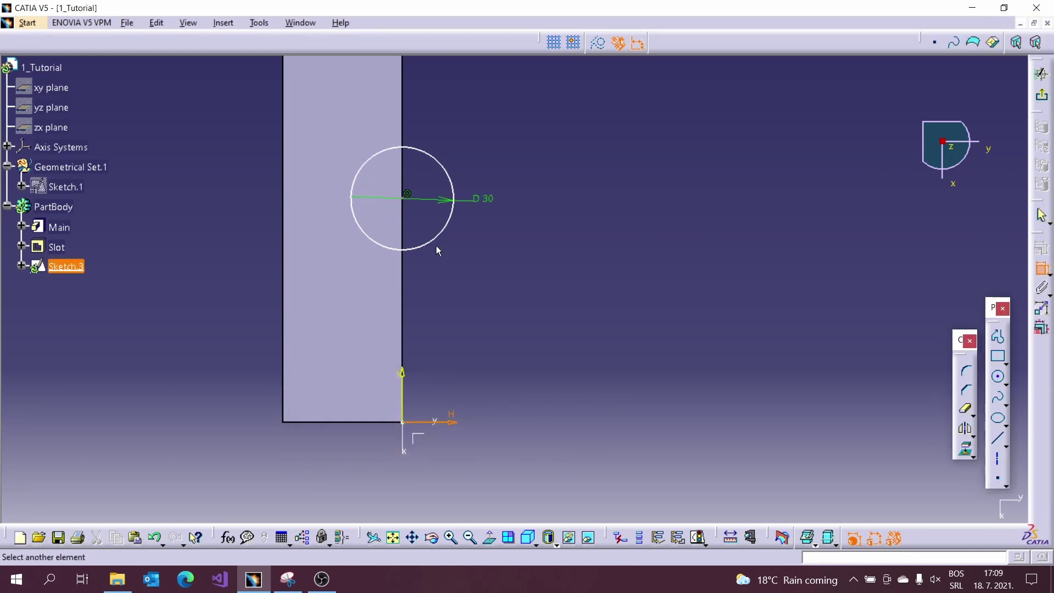
click(409, 202)
click(549, 230)
click(288, 579)
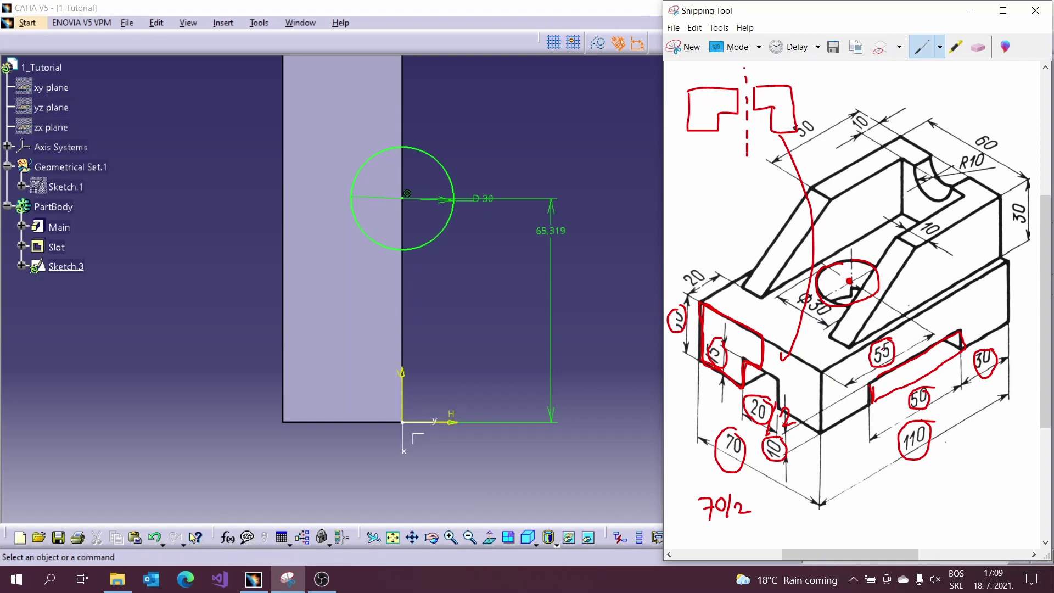
click(566, 236)
double_click(551, 231)
text(55)
key(Return)
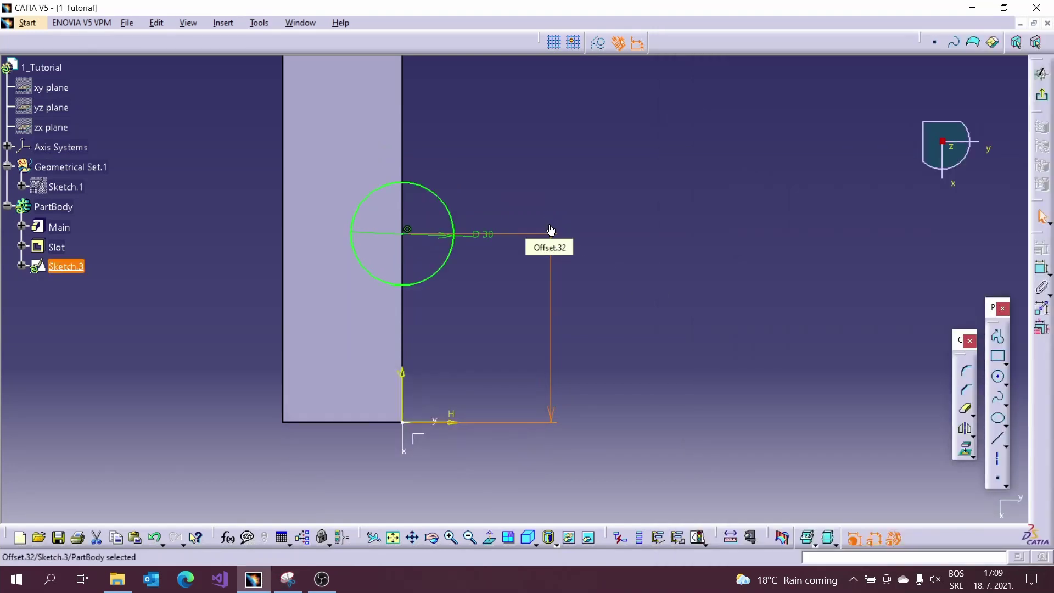
key(ctrl+q)
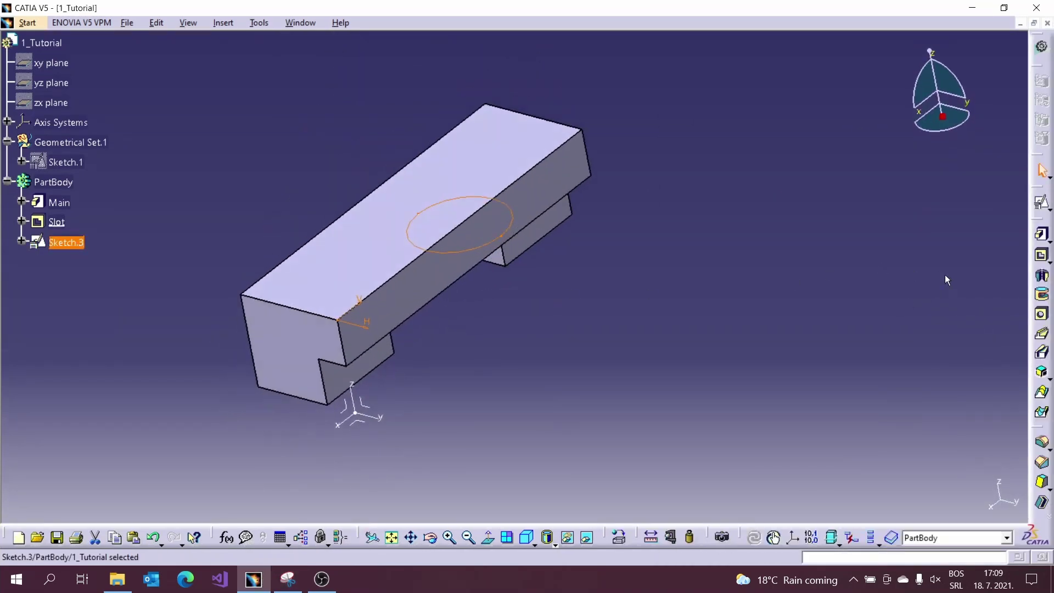
Cut a pocket from the circle sketch with the limit Up to last and rename the feature as Hole
click(1042, 257)
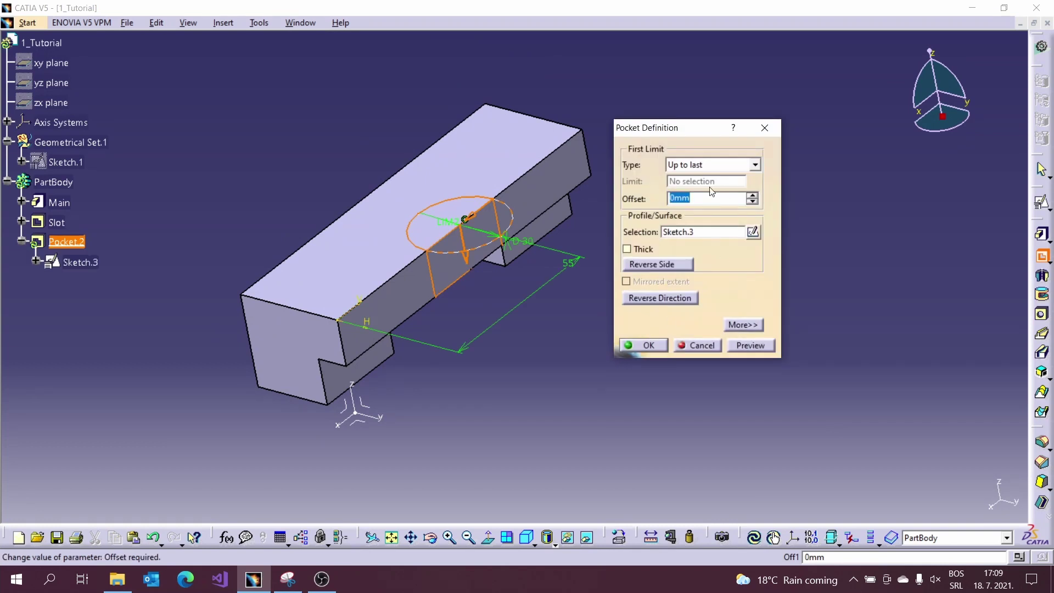
click(662, 349)
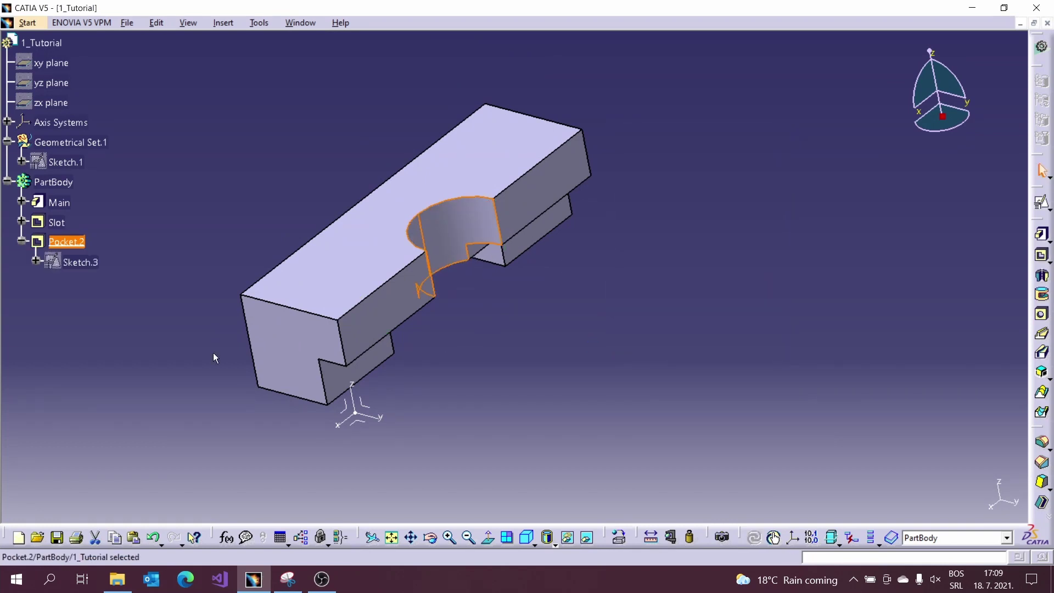
key(alt+Return)
text(Hole)
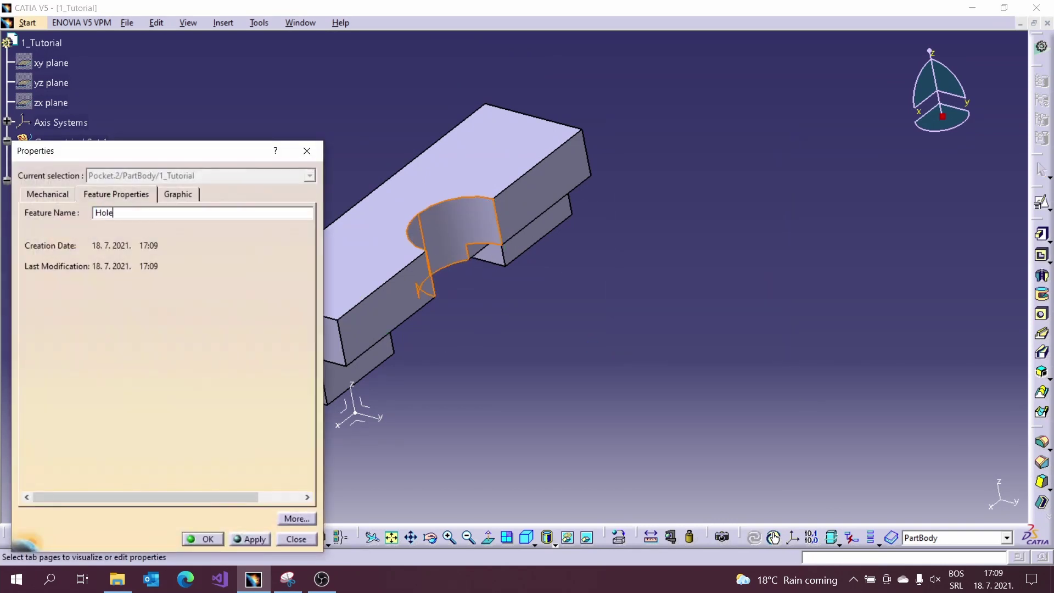
key(Return)
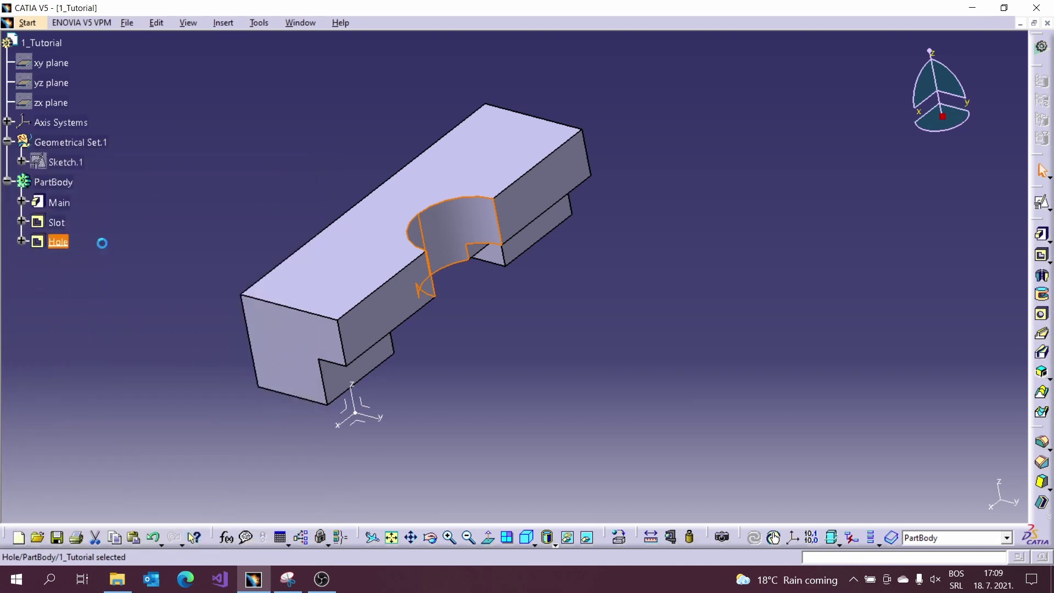
Trace the run of the upright wall and mark its thickness at the sloped end on the reference drawing
click(292, 586)
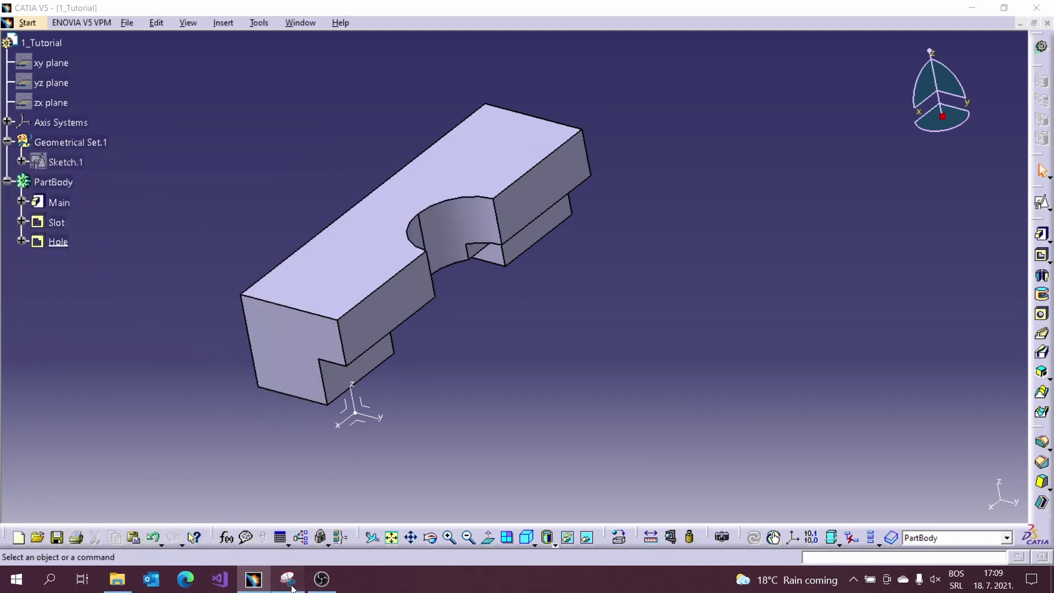
click(291, 586)
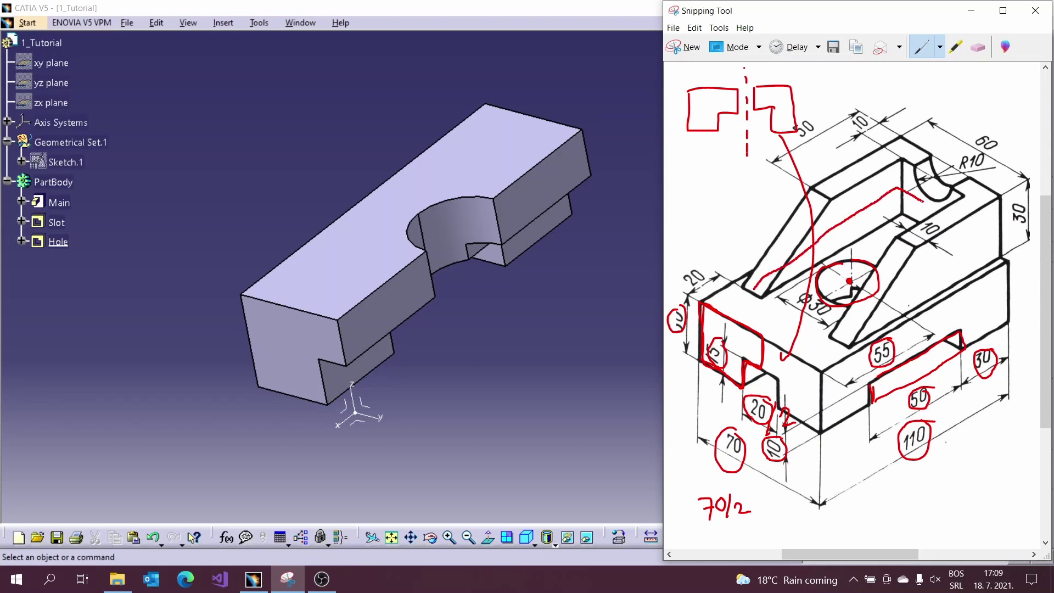
drag(736, 292, 741, 286)
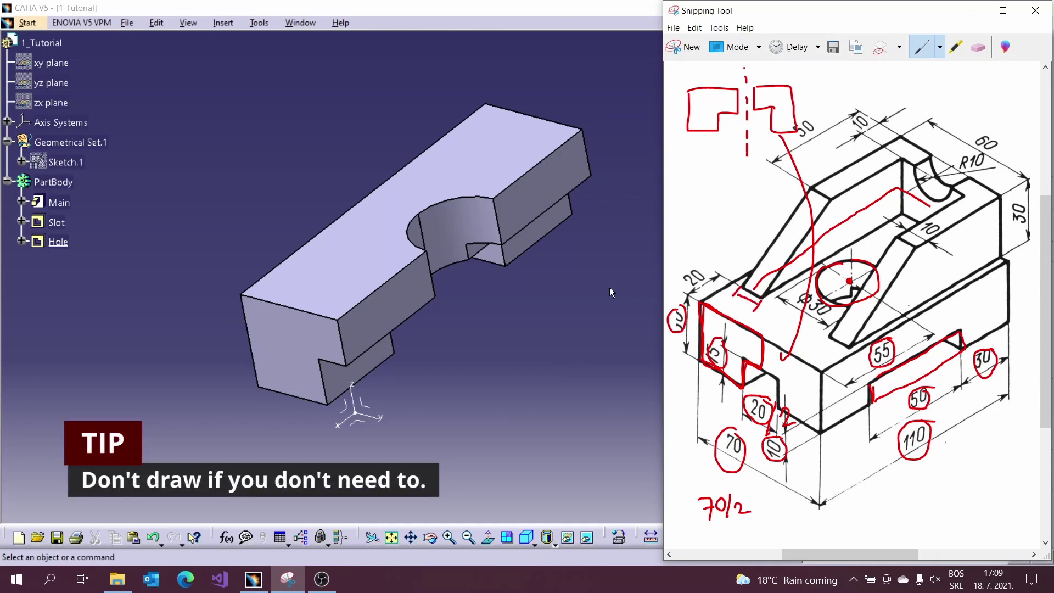
click(490, 324)
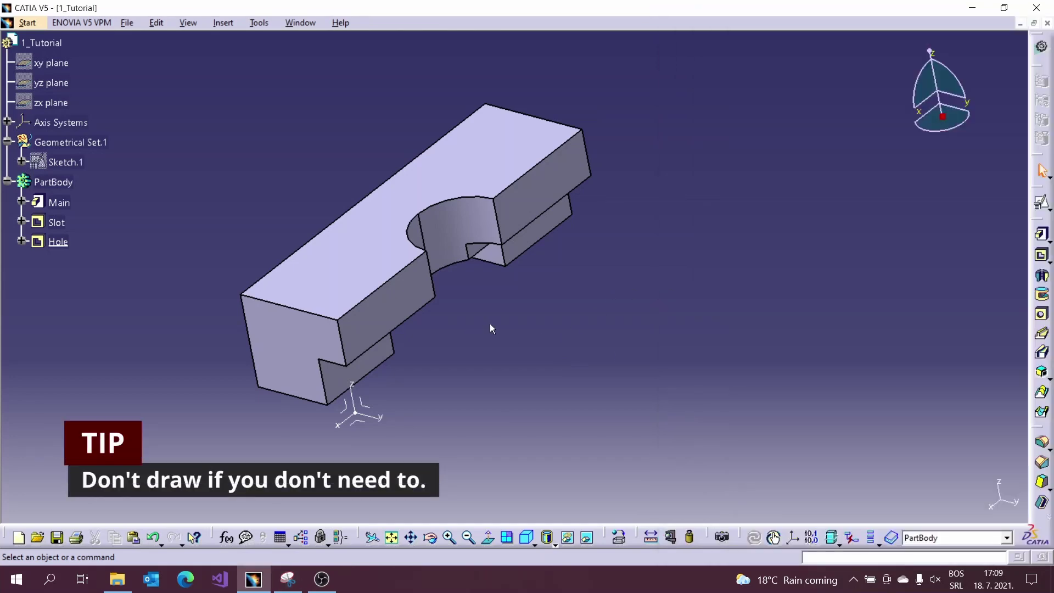
Start another positioned sketch on the top face beside the hole, with the origin projected from the absolute axis origin and H parallel to the Y axis
click(1042, 202)
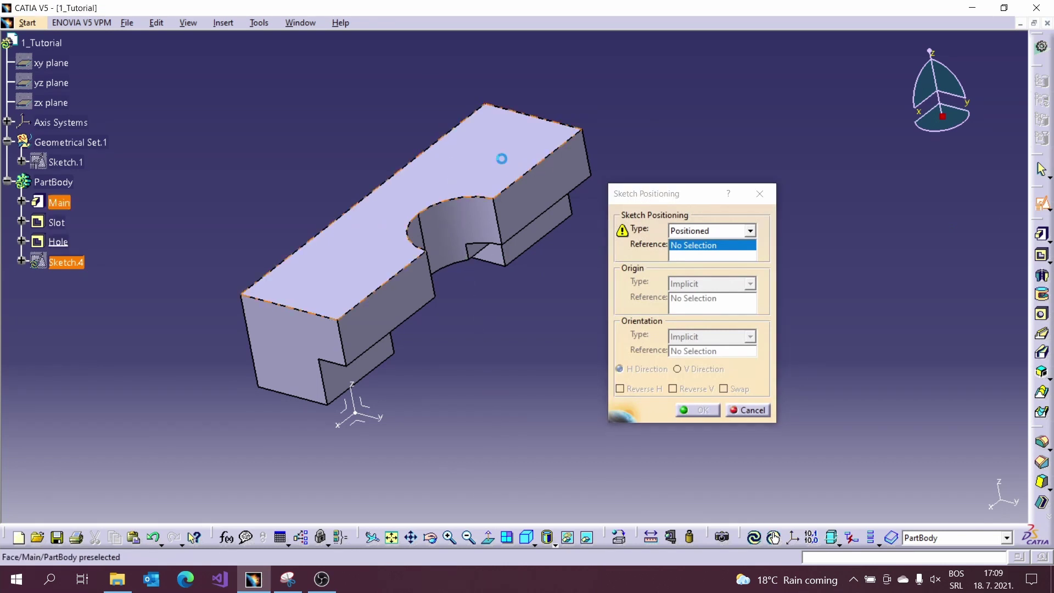
click(521, 159)
click(723, 284)
click(700, 313)
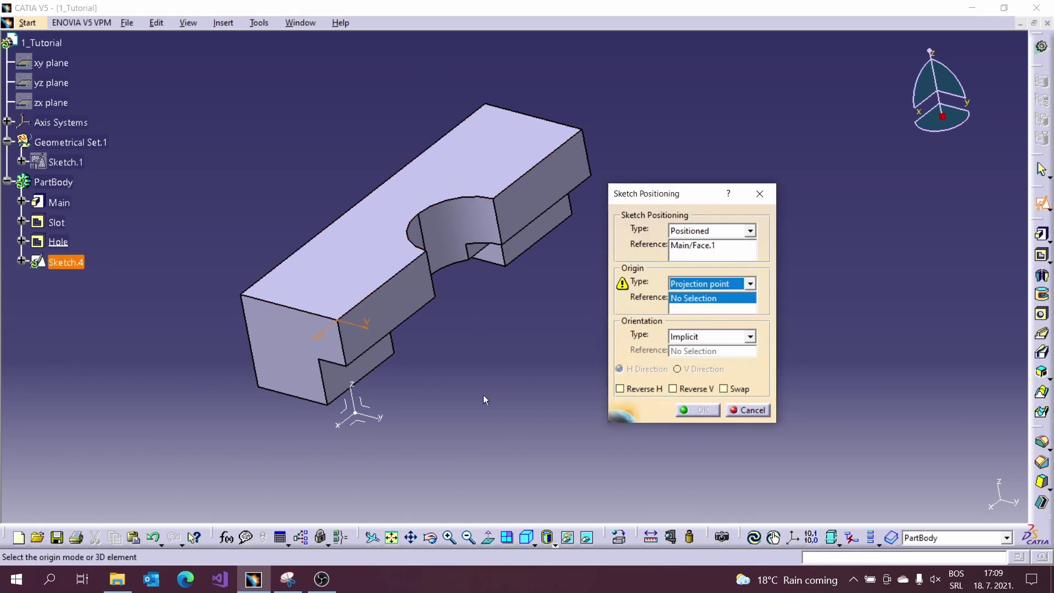
click(356, 413)
click(708, 336)
click(684, 413)
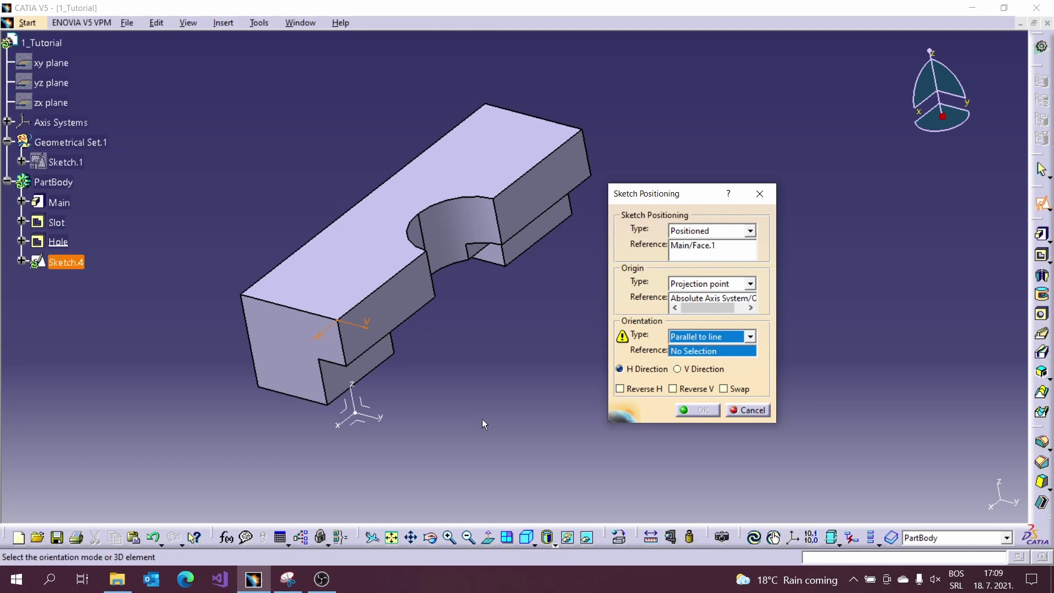
click(372, 416)
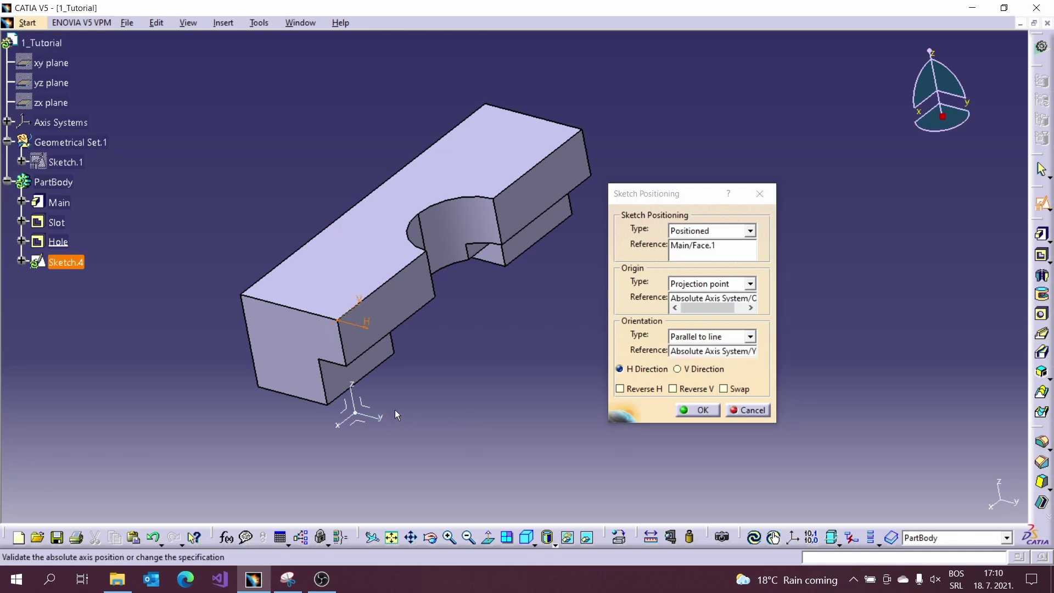
click(692, 410)
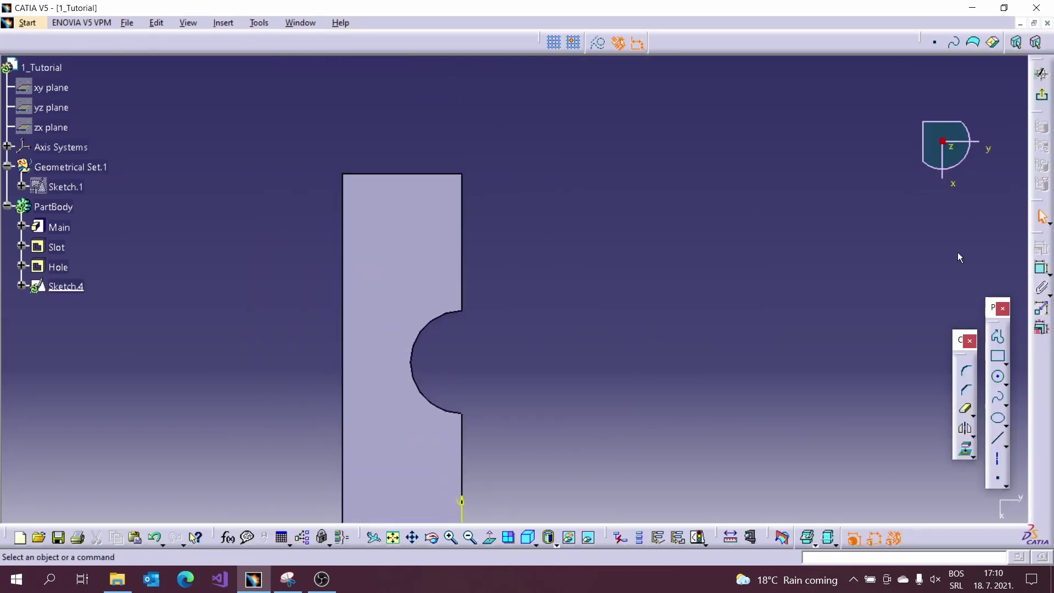
Sketch a rectangle overlapping the block's far inner corner and the half hole, and convert its lower and outer right sides to construction lines
click(999, 356)
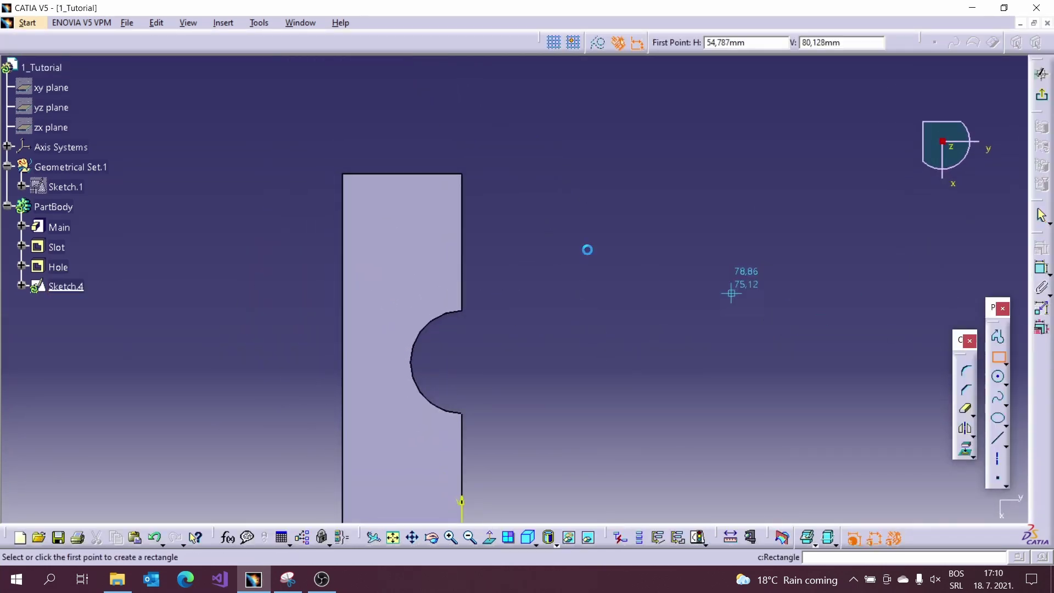
click(359, 190)
click(521, 353)
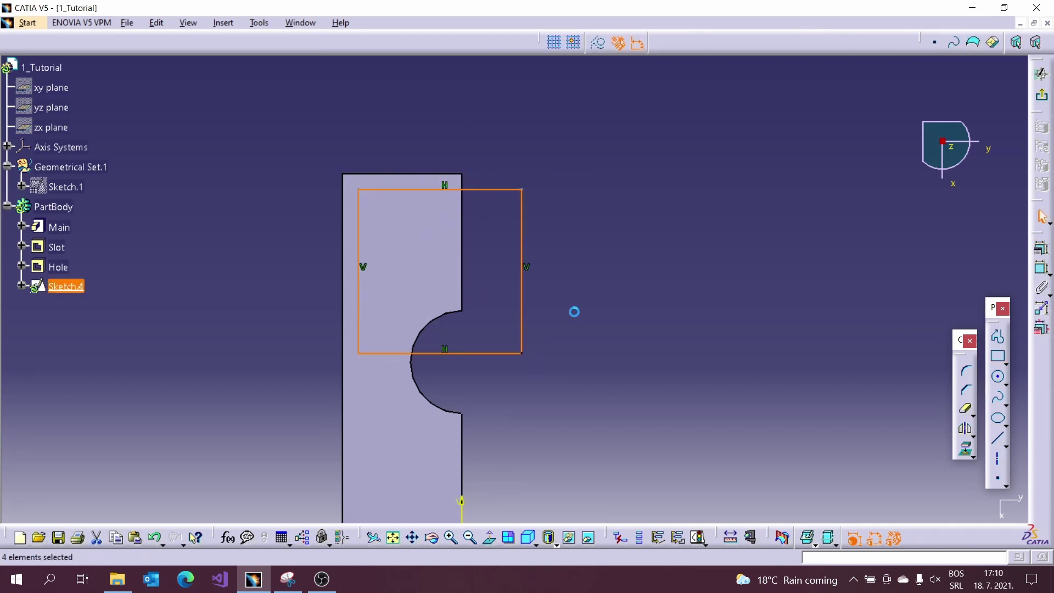
click(506, 354)
ctrl+click(523, 263)
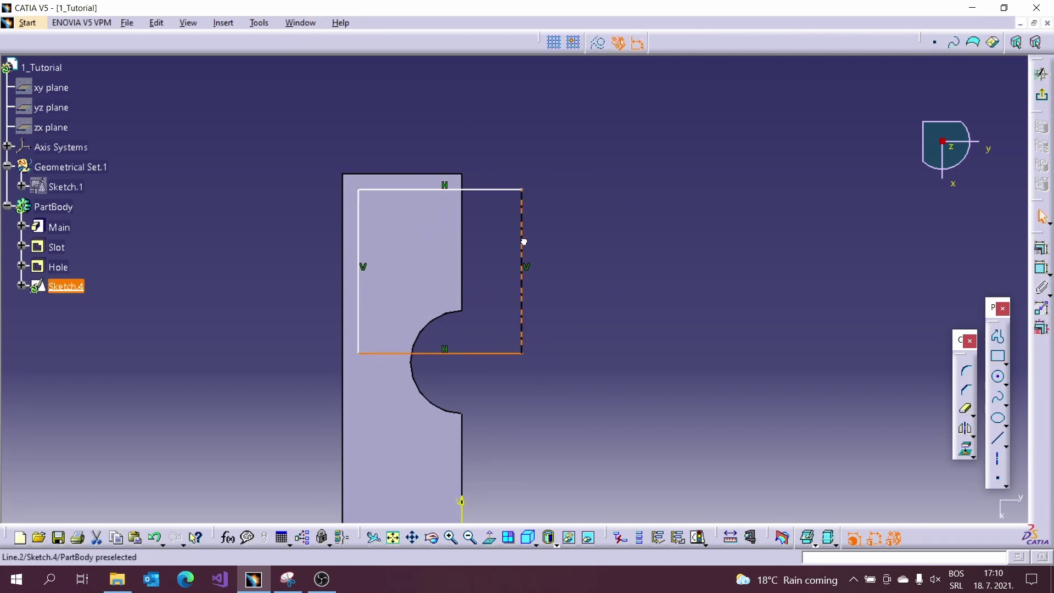
click(598, 44)
click(641, 176)
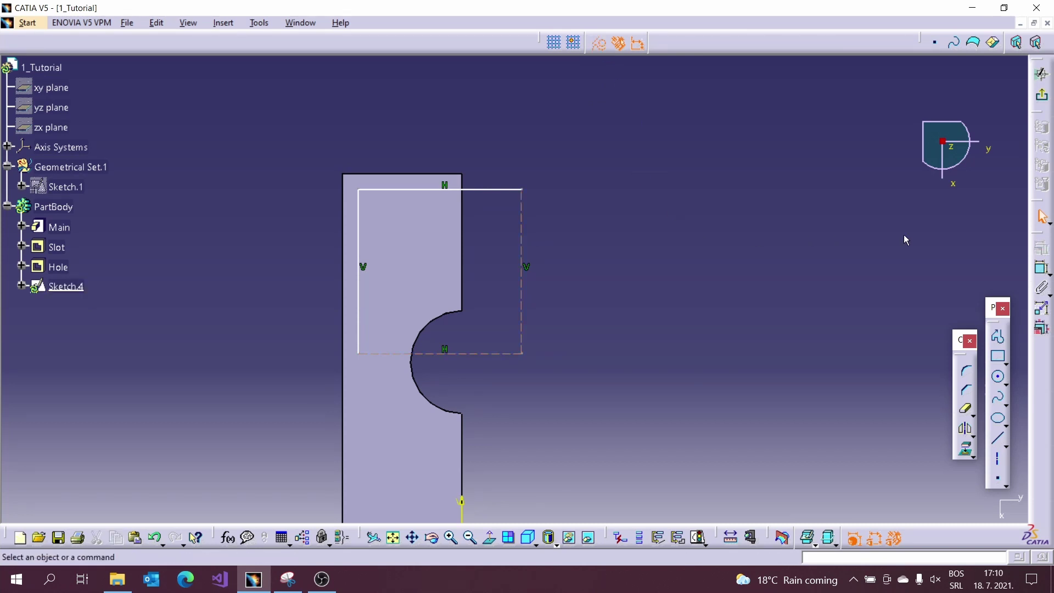
Constrain the rectangle's vertical construction side at 0 mm from the vertical sketch axis
click(1042, 268)
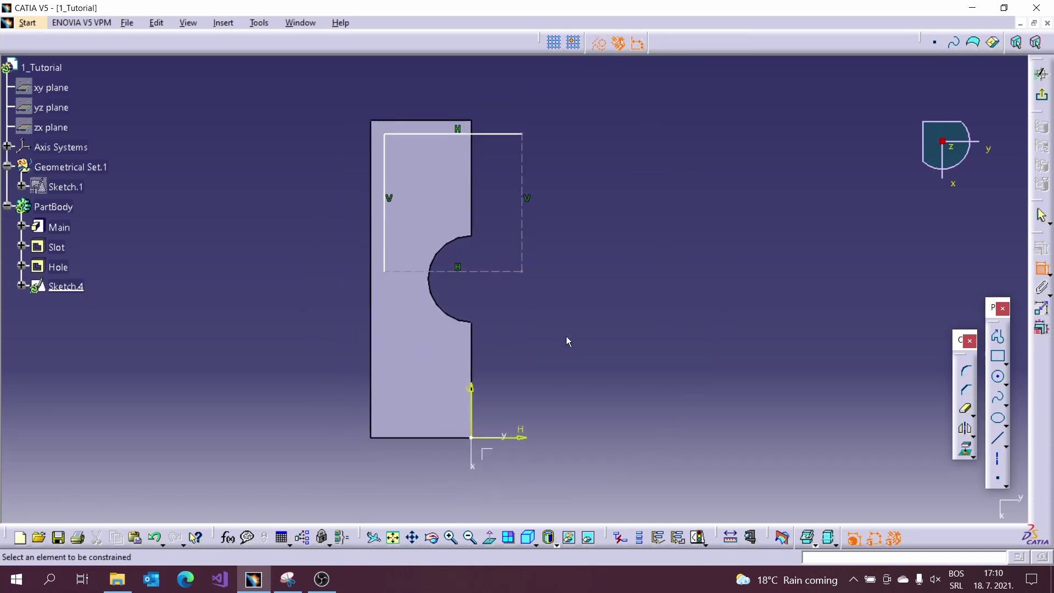
click(471, 409)
click(523, 166)
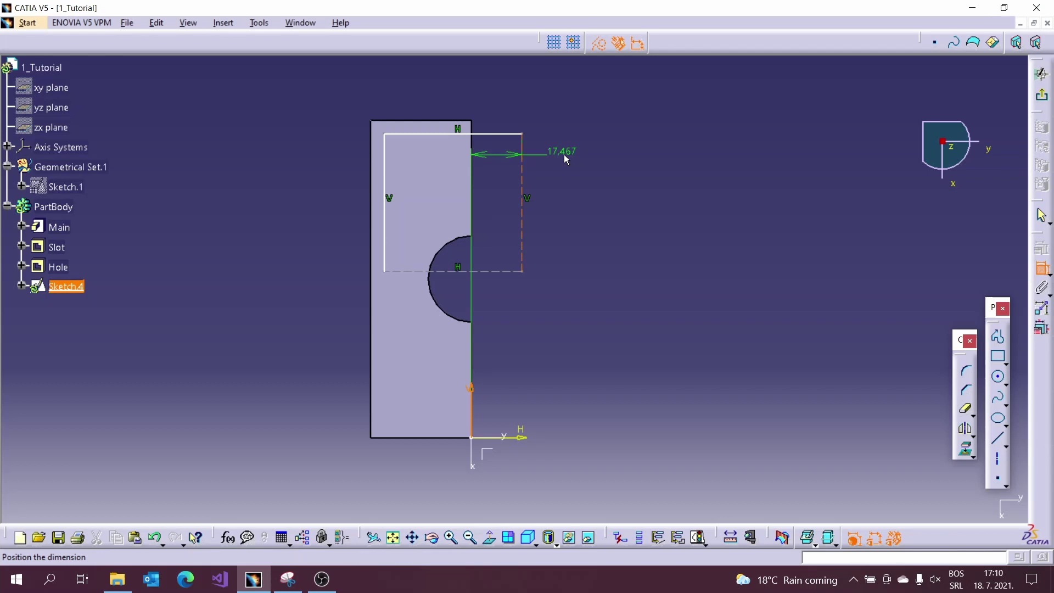
click(568, 156)
double_click(566, 154)
text(0)
key(Return)
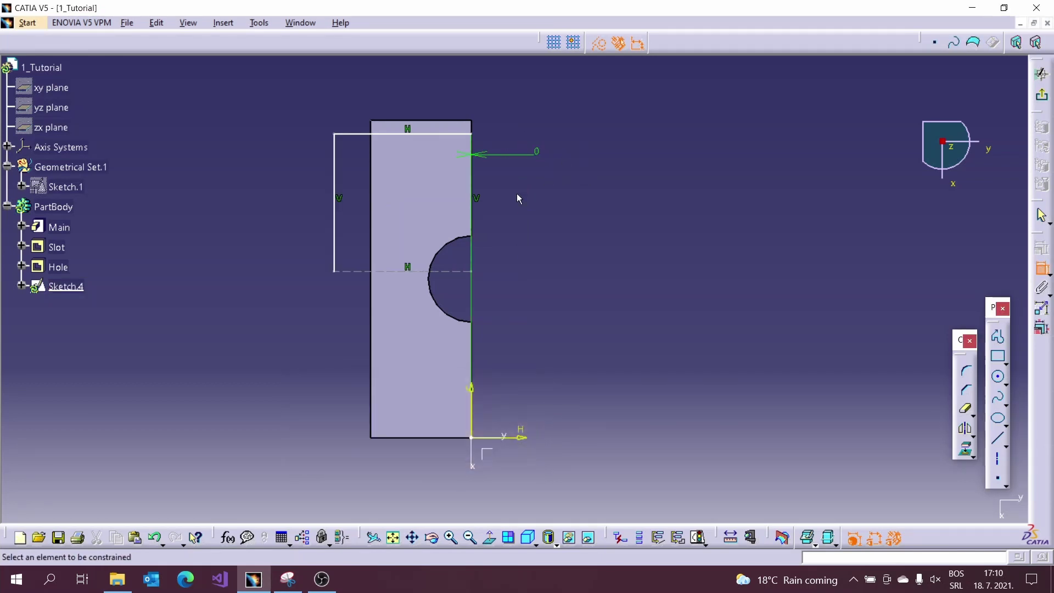
Constrain the rectangle's solid vertical side at 5 mm from the block's long outer side face
click(335, 177)
middle_drag(369, 192, 332, 127)
right_click(367, 120)
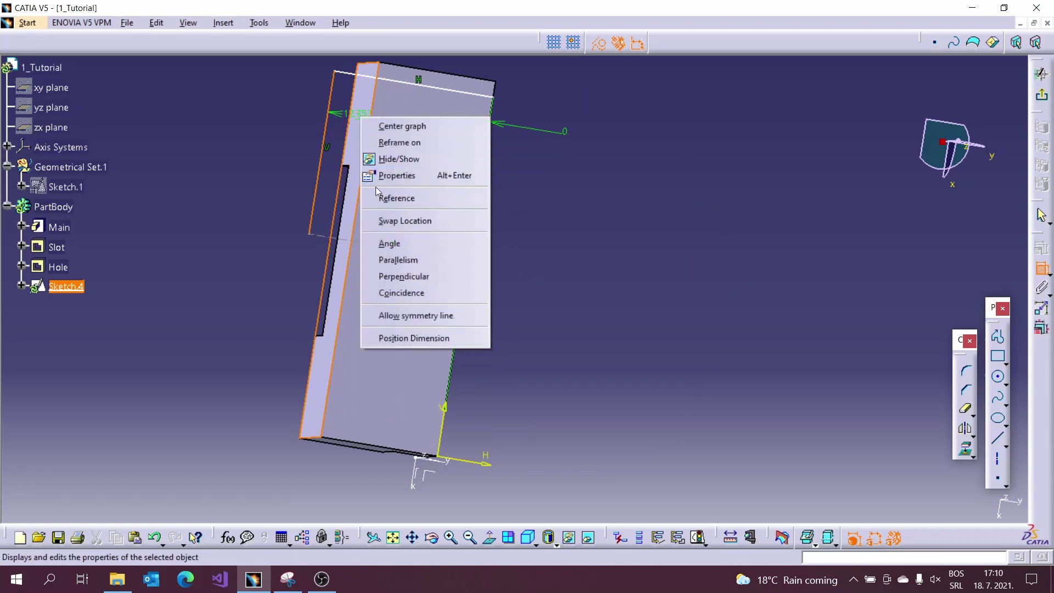
click(401, 220)
click(392, 153)
double_click(394, 149)
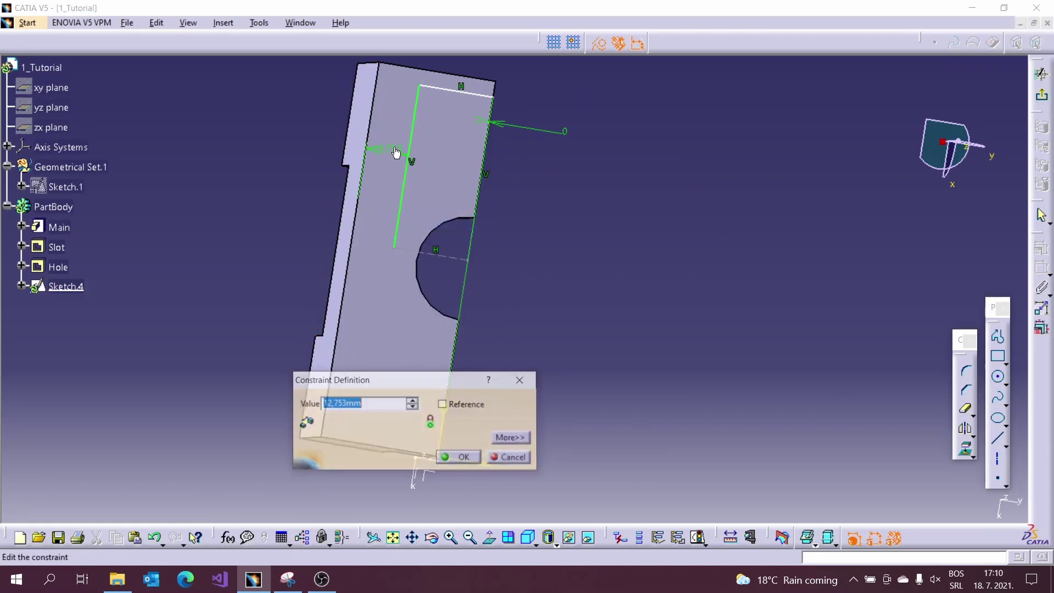
text(5)
key(Return)
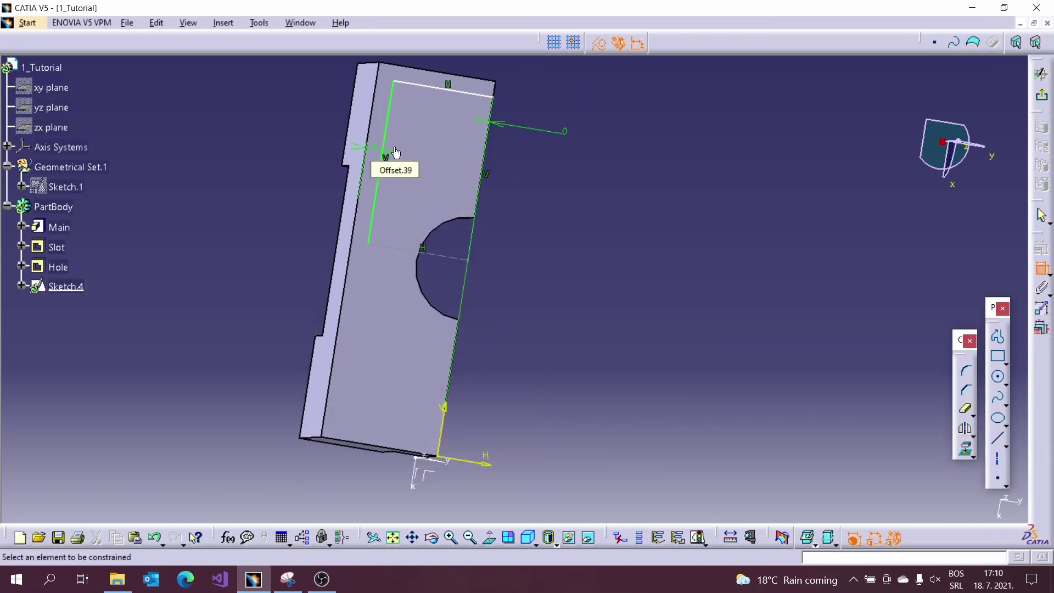
Note 10/2 on the reference drawing and constrain the rectangle's solid horizontal side 5 mm from the block's far end face
click(288, 579)
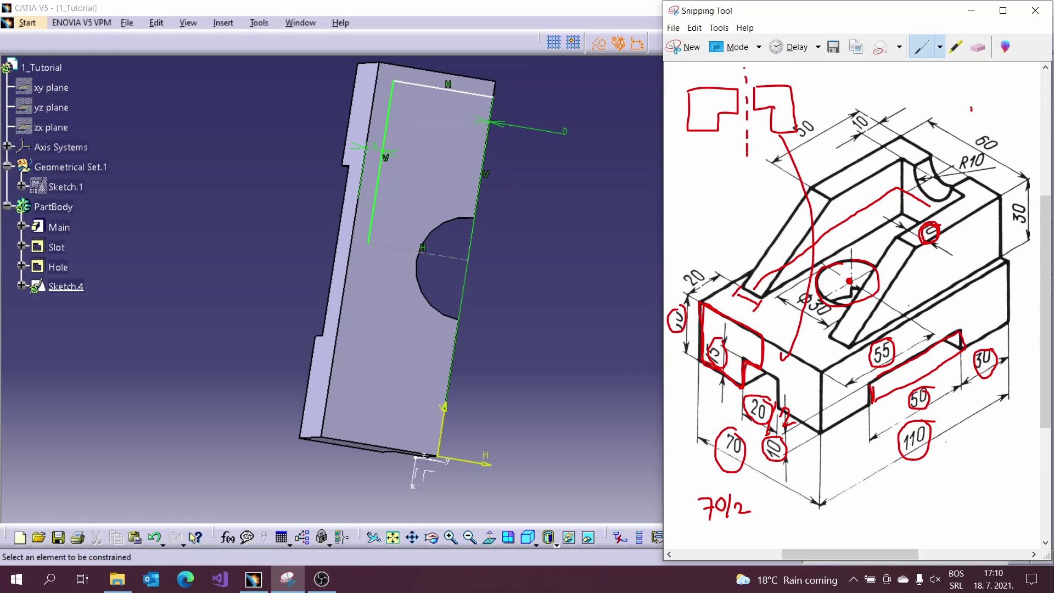
drag(972, 97, 973, 112)
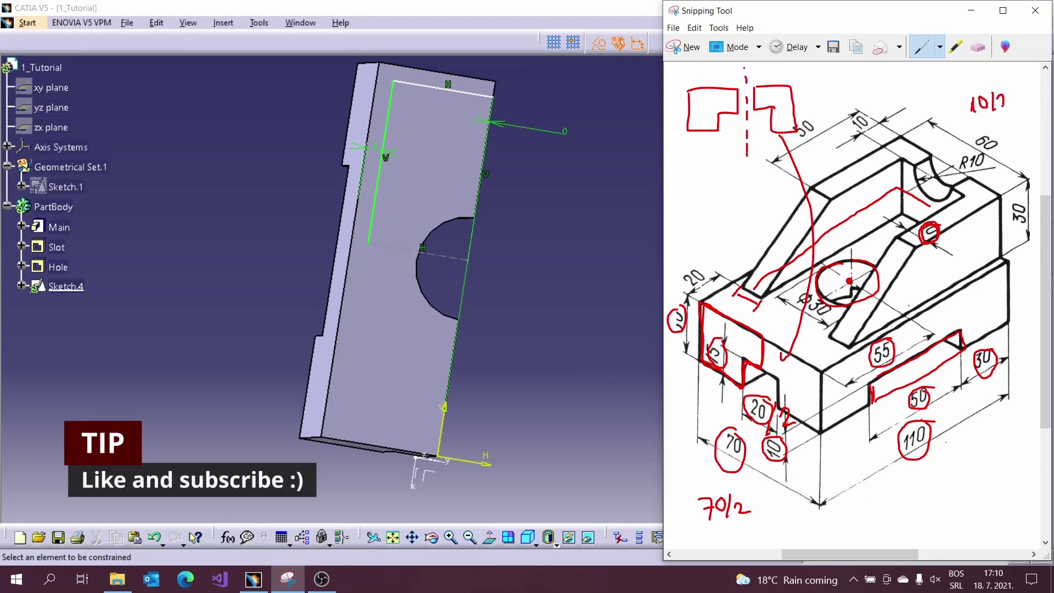
middle_drag(515, 197, 456, 197)
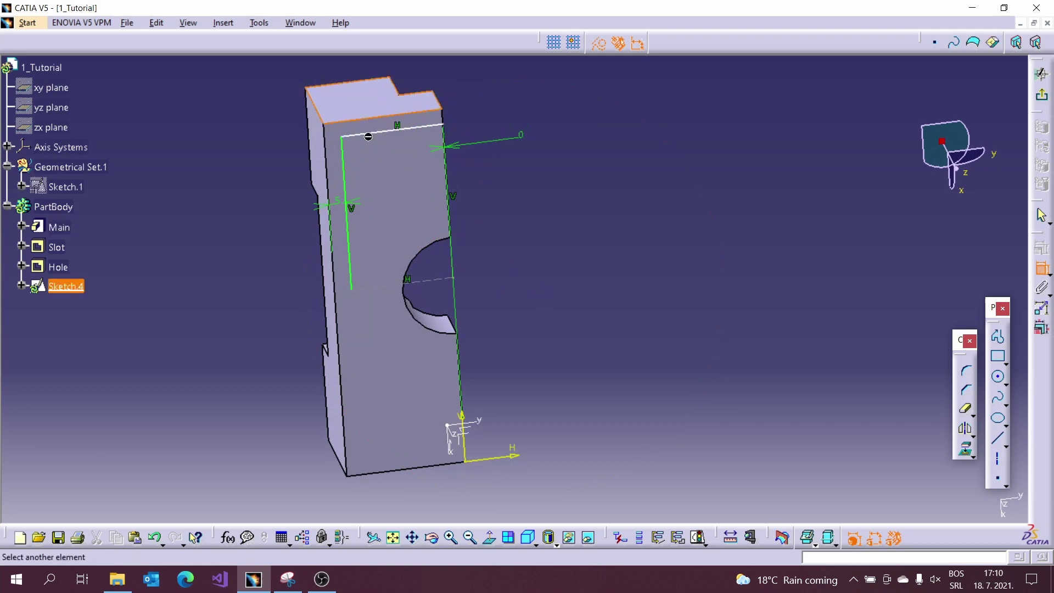
double_click(482, 113)
text(5mm)
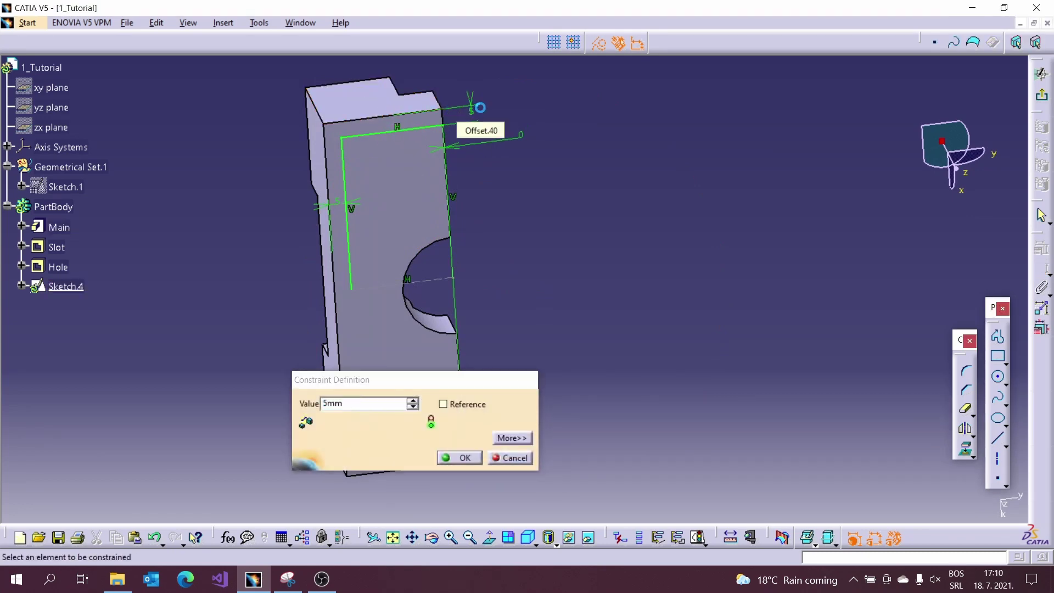
key(Return)
Check the end offset on the reference drawing, constrain the horizontal construction side 20 mm from the near end face, and exit the sketch
middle_drag(480, 118, 502, 234)
click(289, 579)
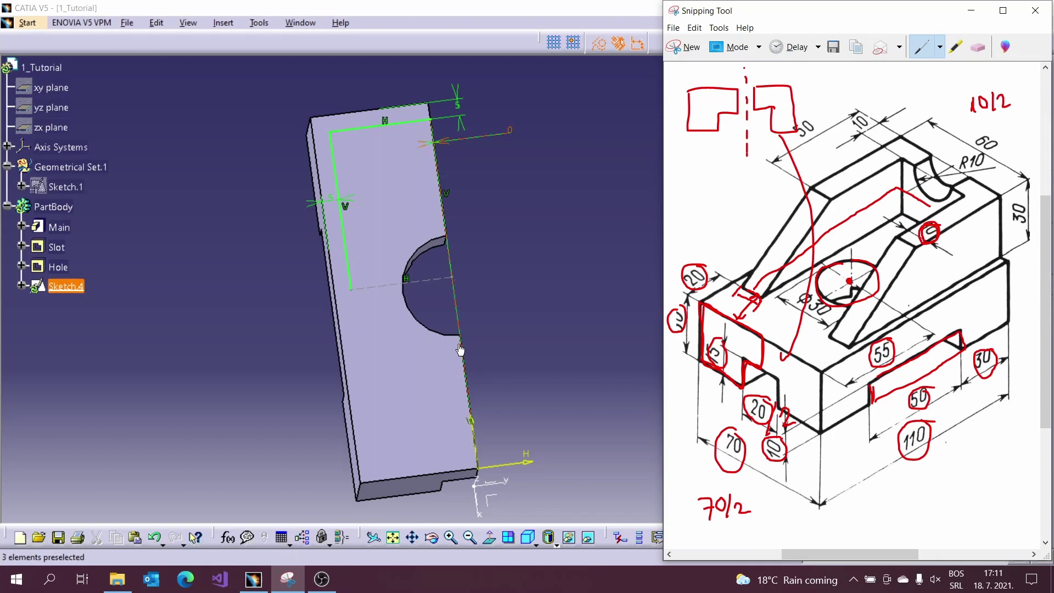
click(419, 486)
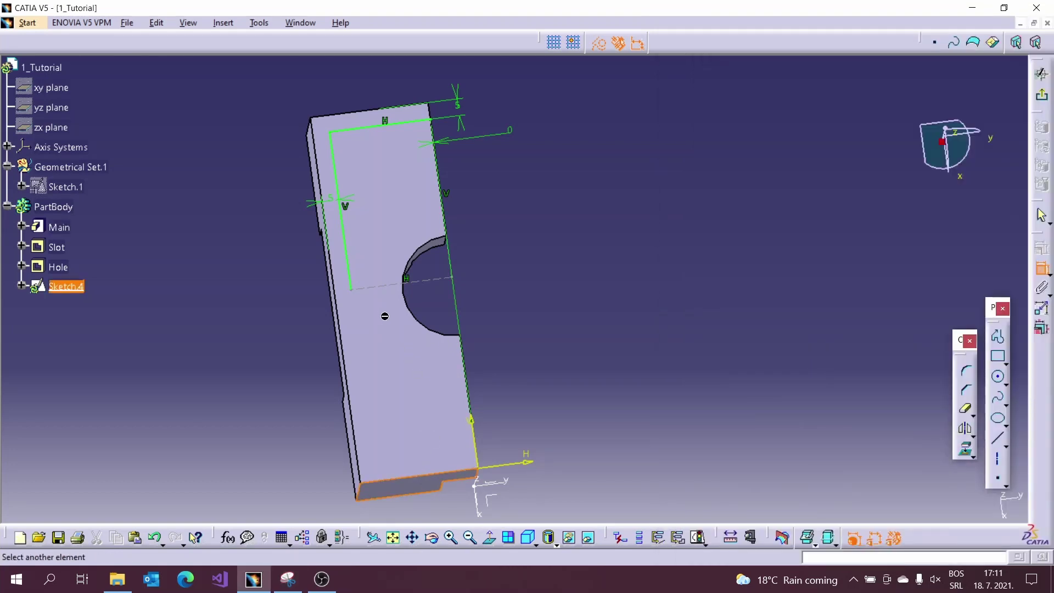
click(385, 286)
double_click(376, 318)
text(20)
key(Return)
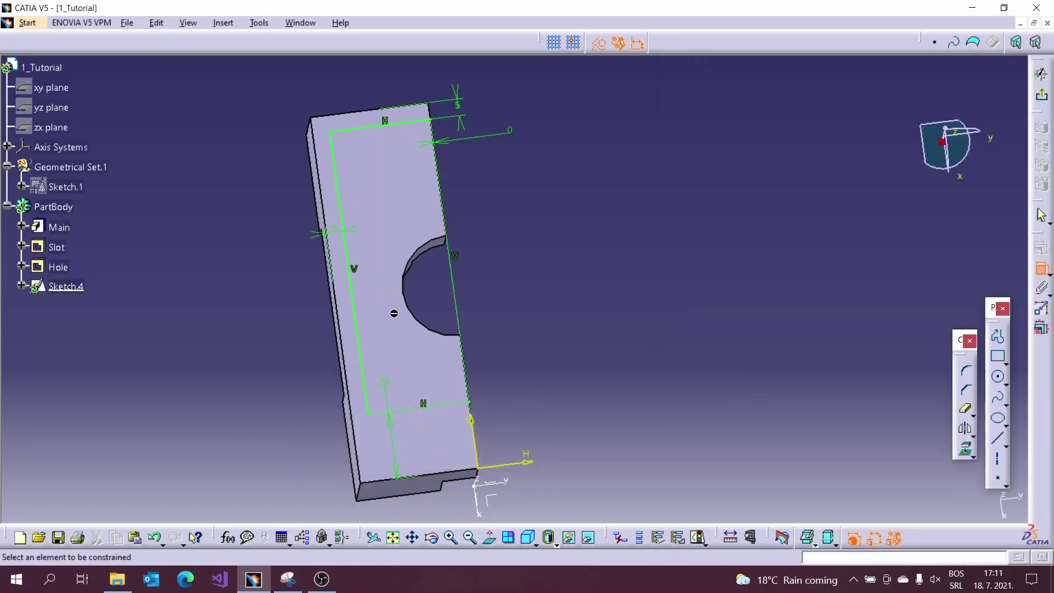
middle_drag(593, 351, 532, 291)
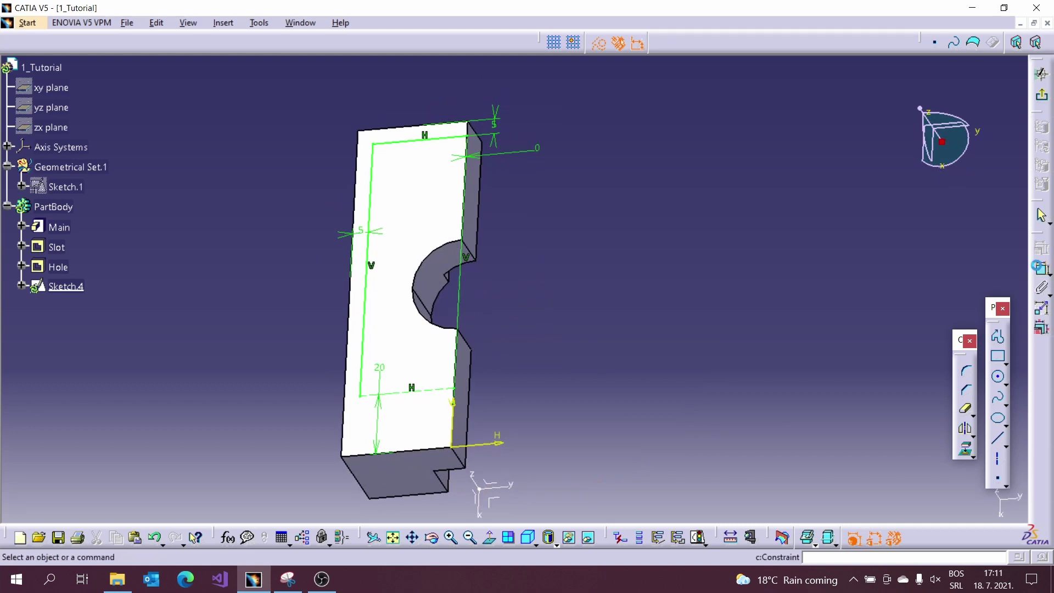
click(1041, 268)
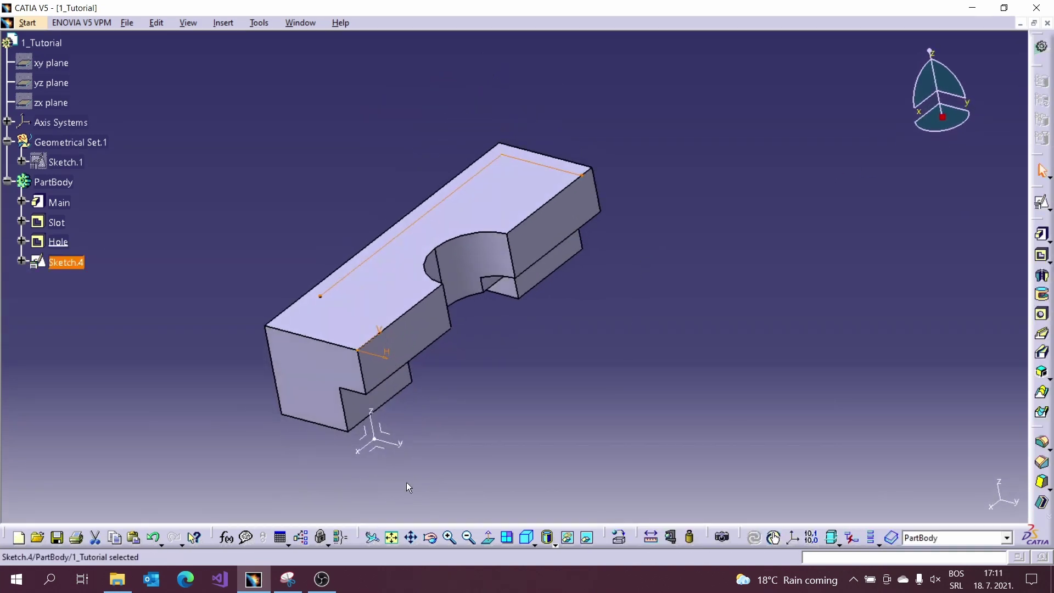
Pad the open wall profile 30 mm high as a thick pad with 10 mm thickness and Neutral Fiber enabled
click(288, 580)
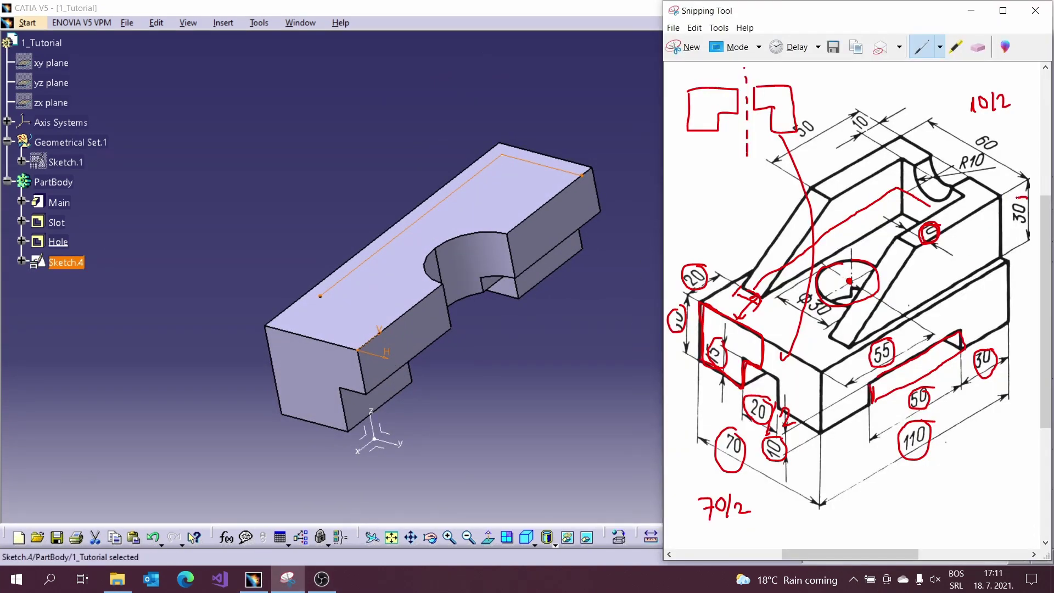
click(653, 312)
click(1042, 235)
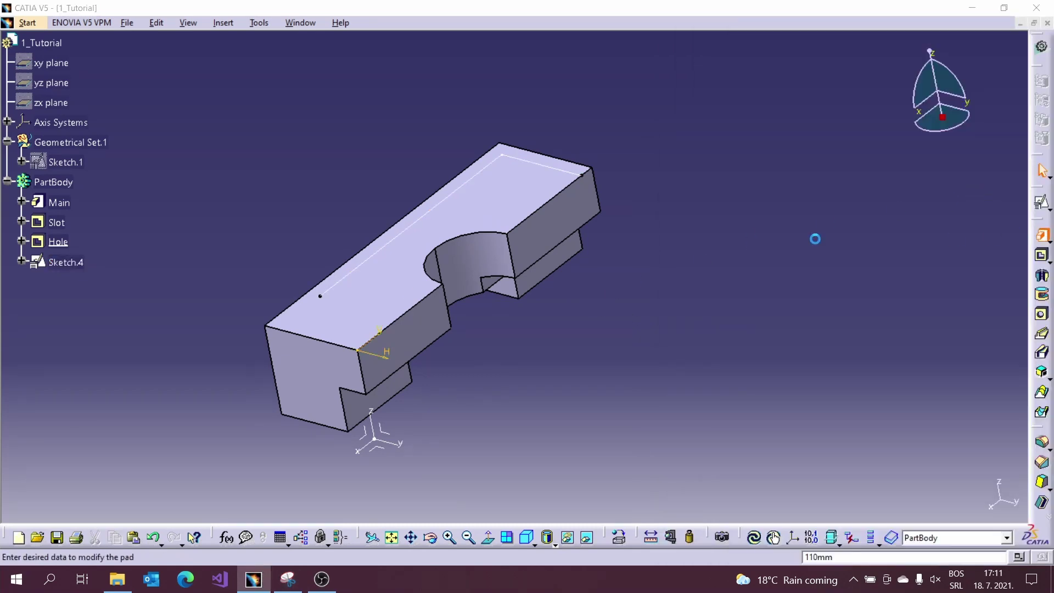
click(556, 168)
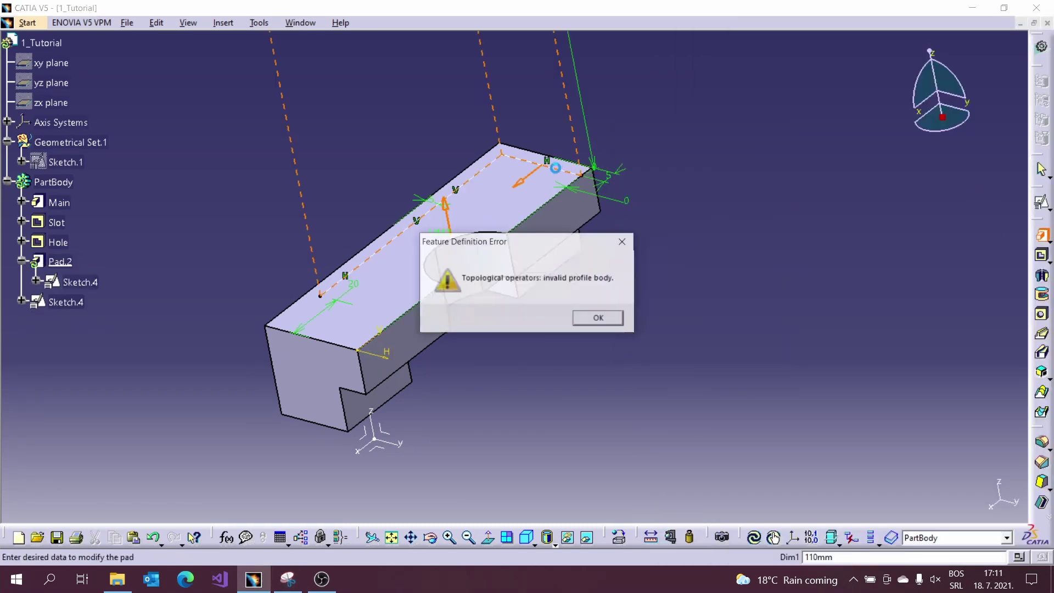
click(592, 314)
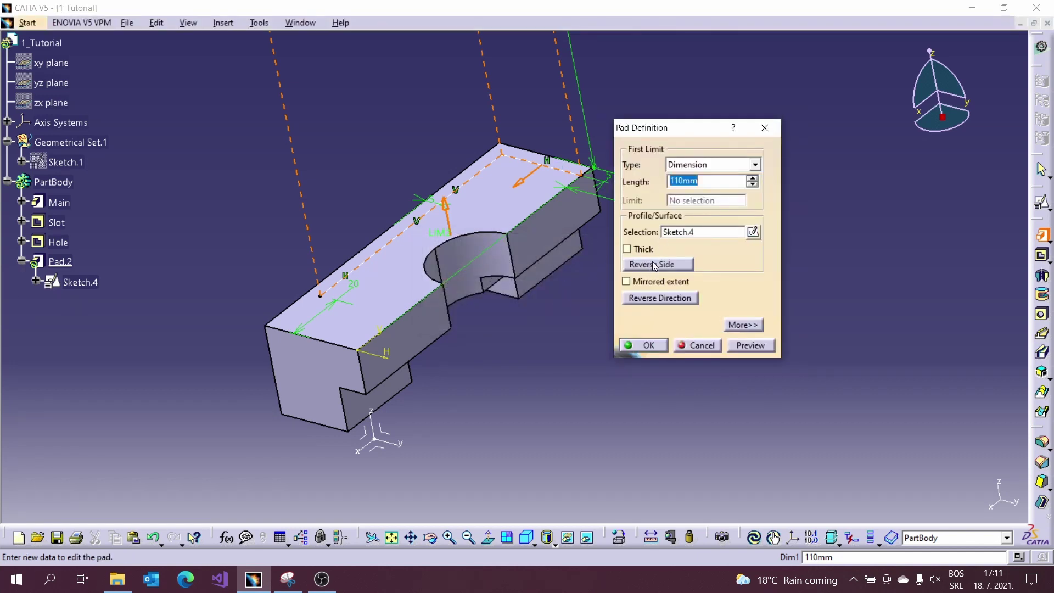
click(644, 250)
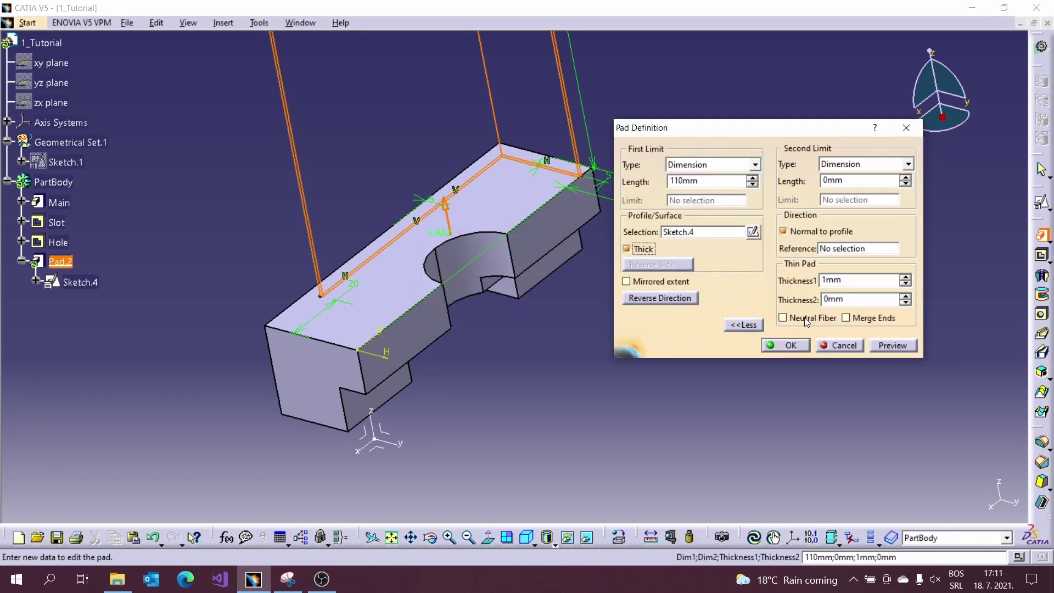
click(784, 318)
click(816, 282)
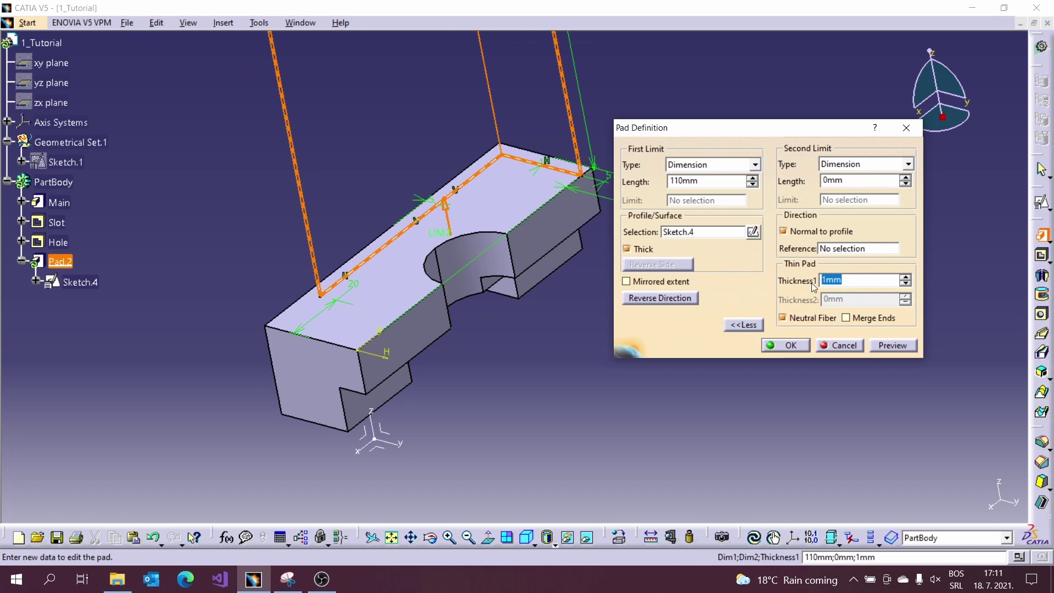
key(Tab)
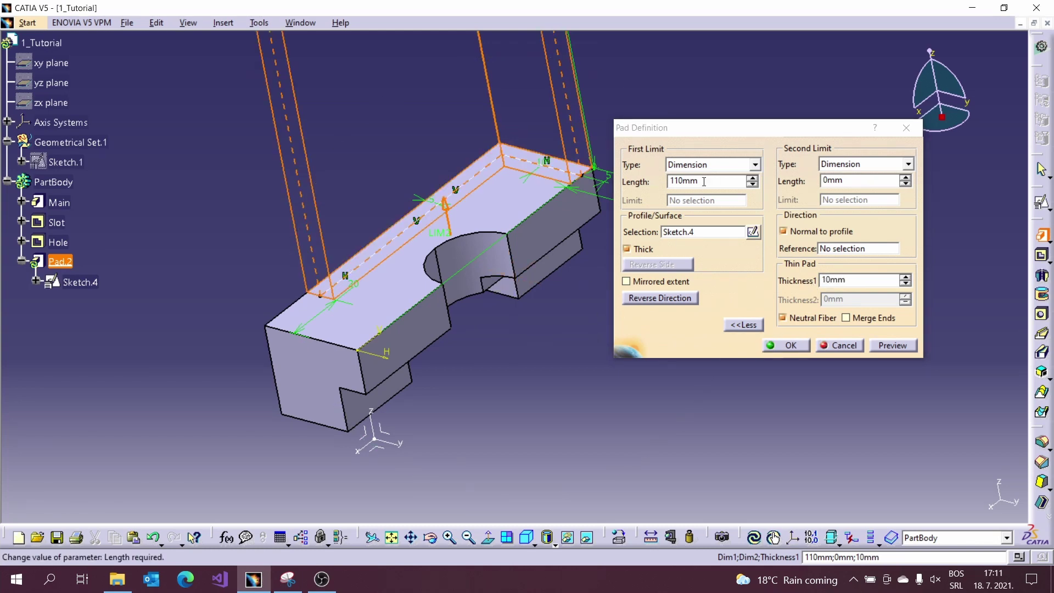
text(30)
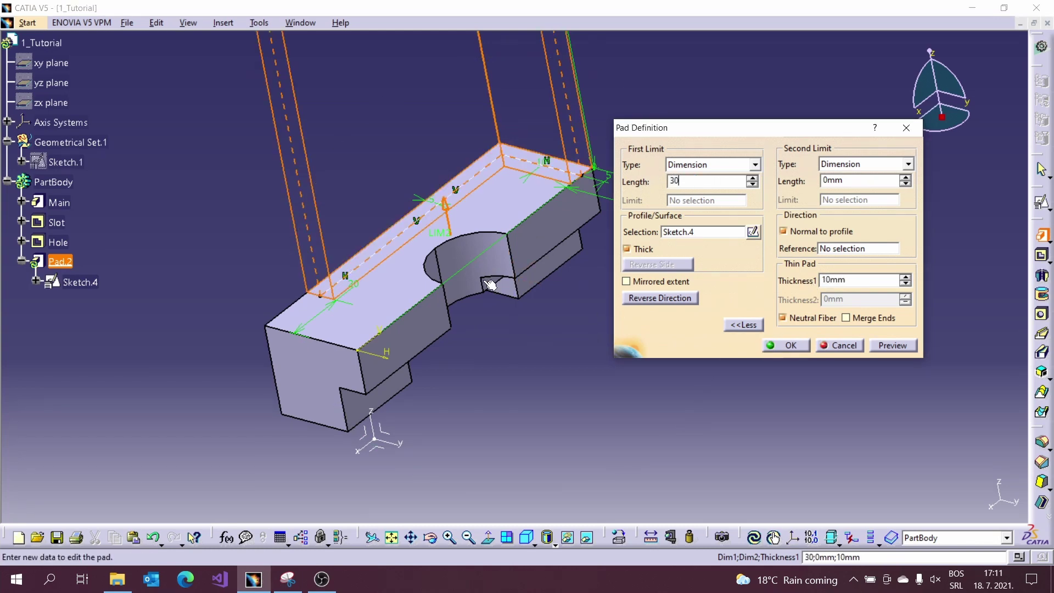
middle_drag(490, 285, 538, 301)
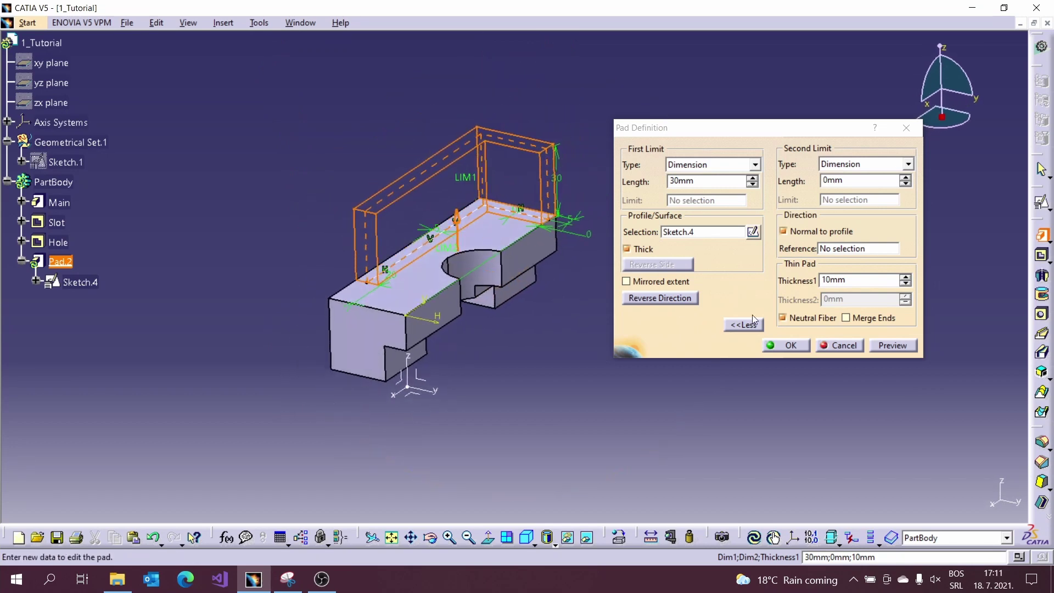
click(785, 346)
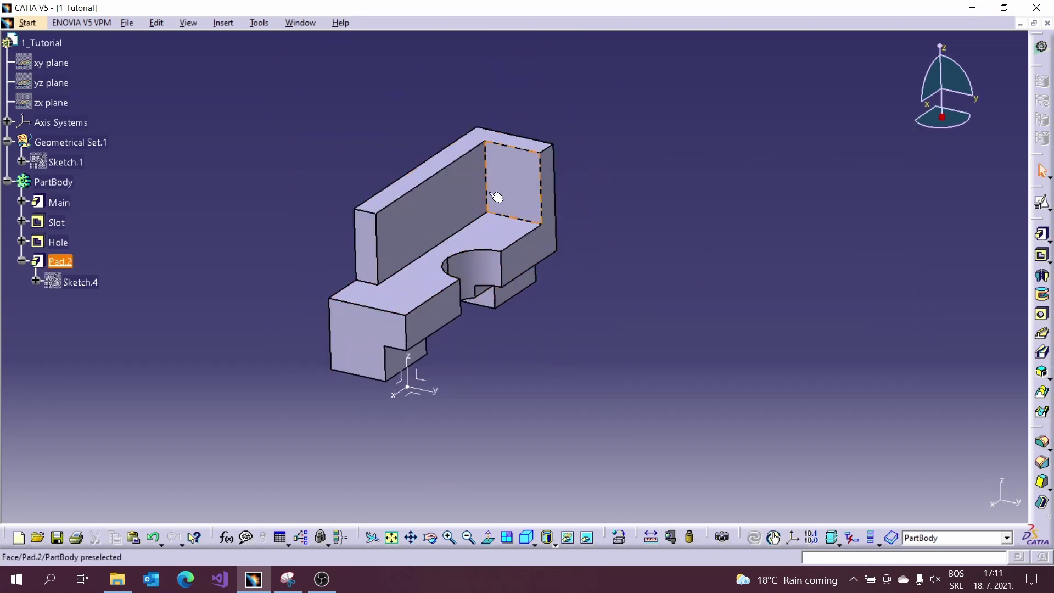
Rename the new wall pad as Wall
click(70, 265)
key(alt+Return)
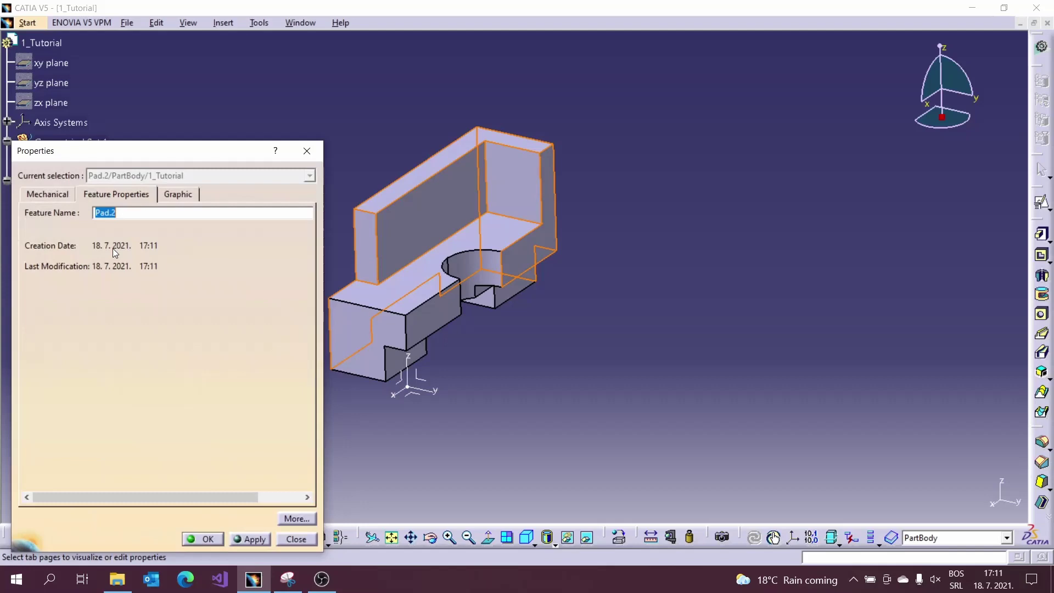
text(Wall)
key(Return)
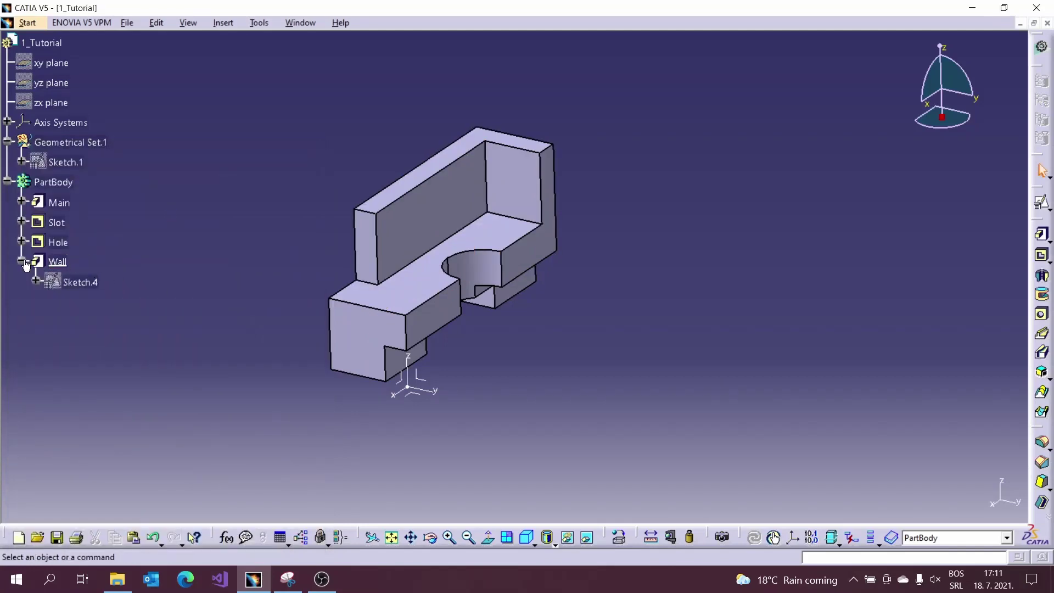
Note 110-50-20 on the reference drawing and chamfer the wall's free upper end edge using Length1/Length2 of 30 mm and 40 mm
click(287, 579)
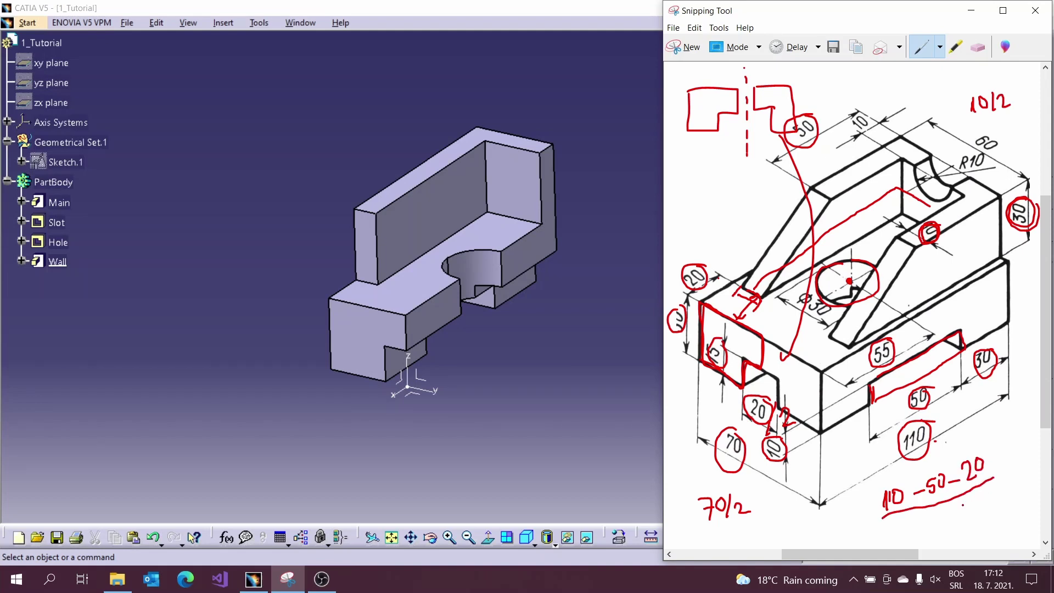
click(534, 377)
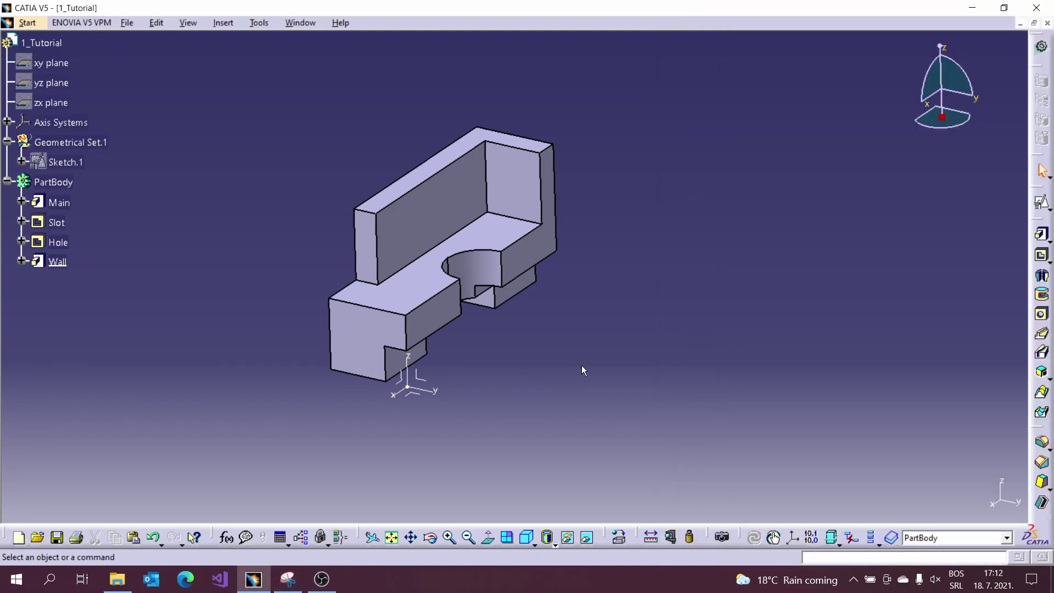
click(1041, 464)
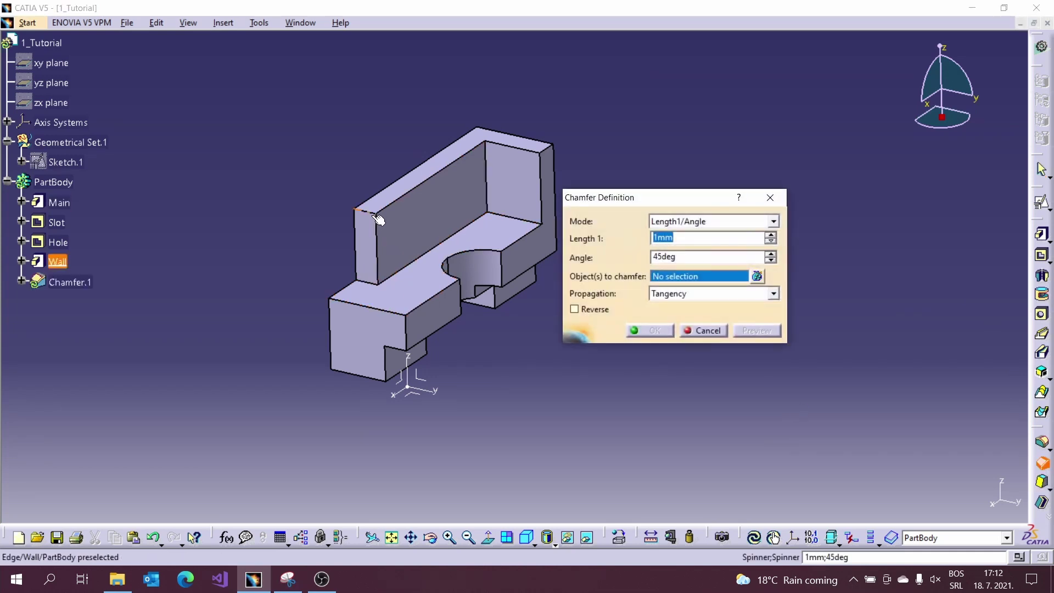
click(684, 220)
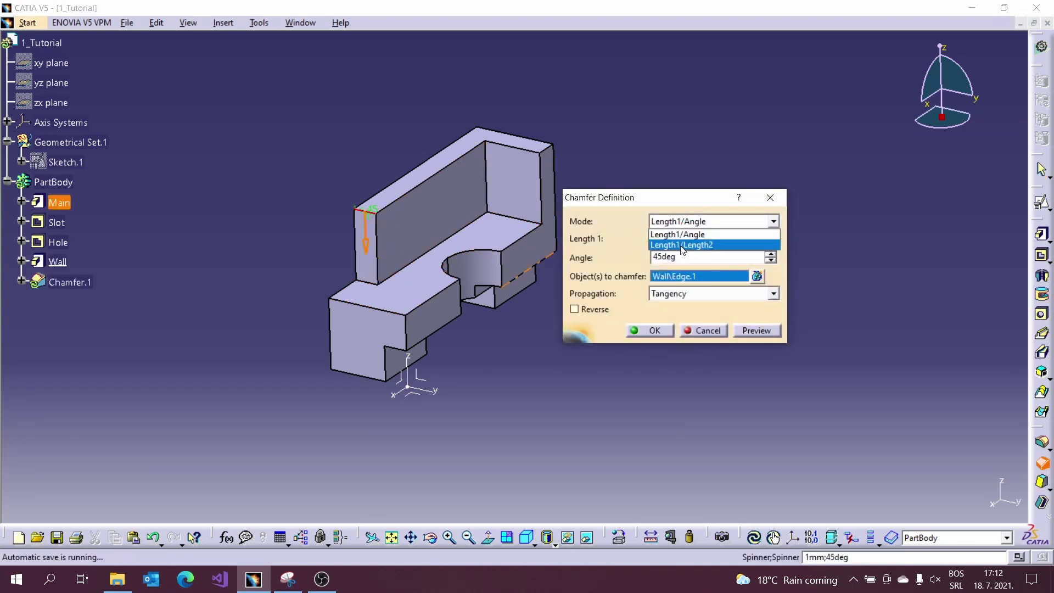
click(683, 244)
key(Tab)
text(30)
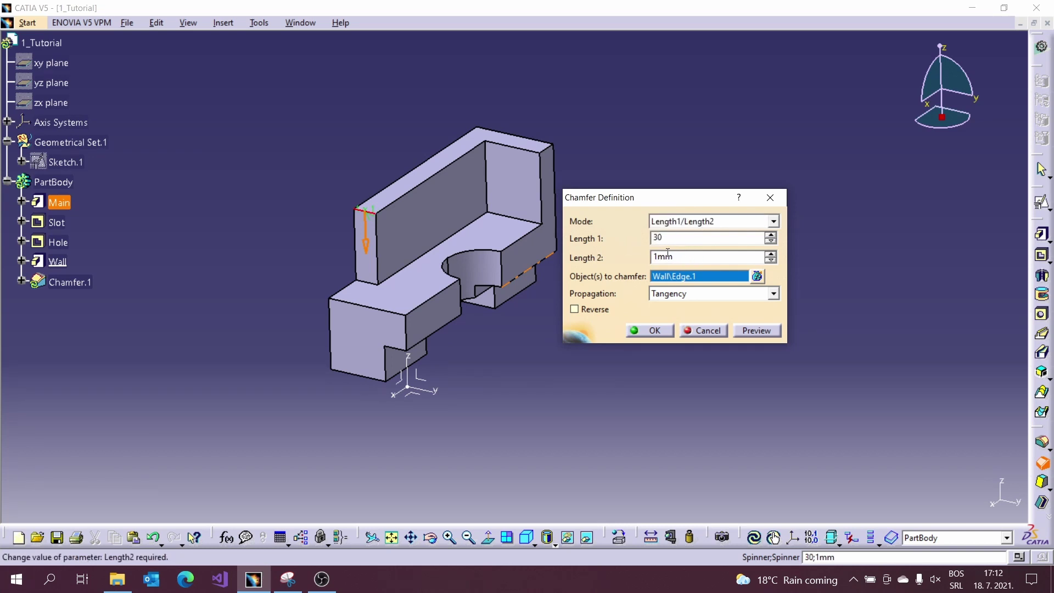
key(Tab)
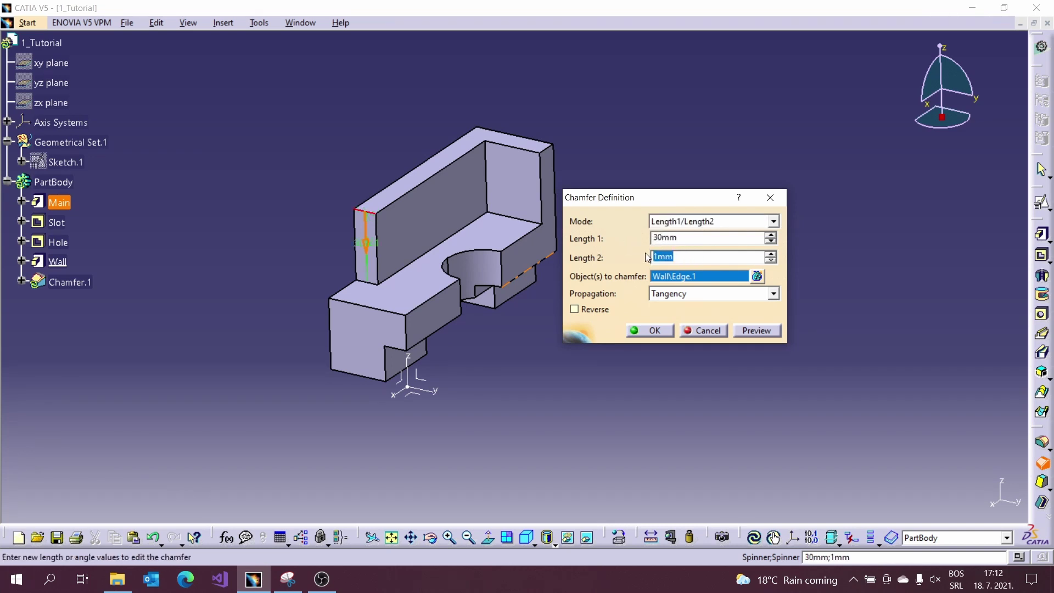
text(40)
ctrl+middle_drag(532, 388, 526, 357)
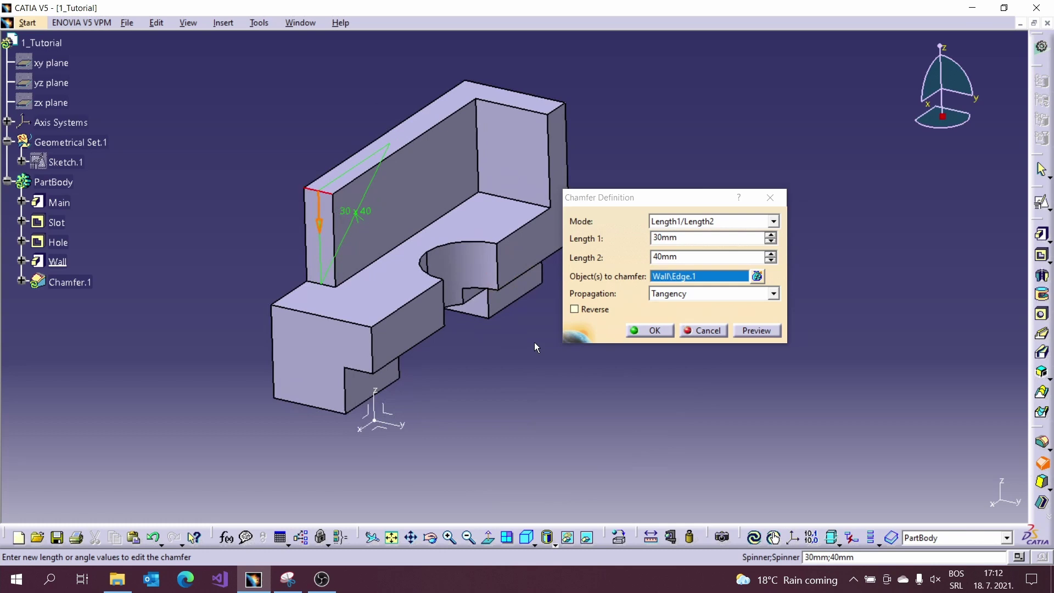
click(650, 331)
middle_drag(401, 165, 402, 146)
Check the wall's 50 dimension on the reference drawing and measure between the back wall's outer face and the chamfer's upper edge
click(288, 579)
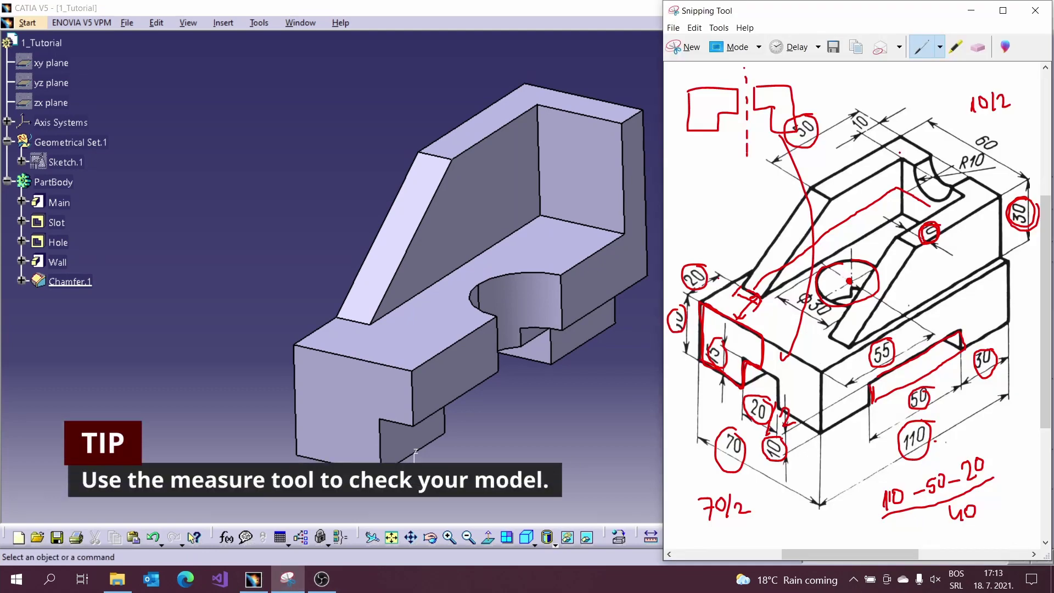
click(637, 106)
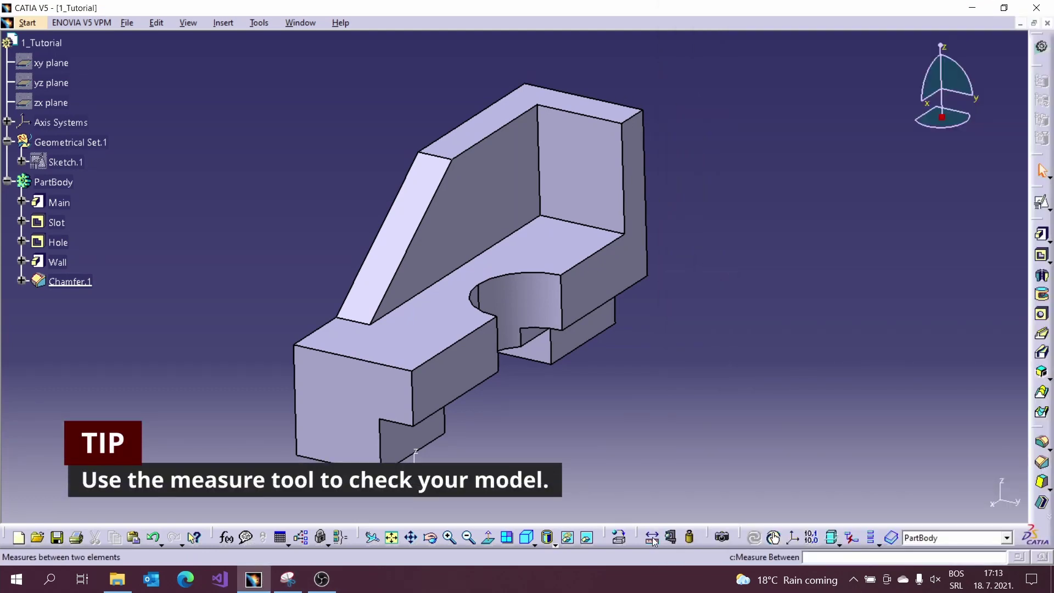
click(651, 537)
middle_drag(619, 403, 572, 352)
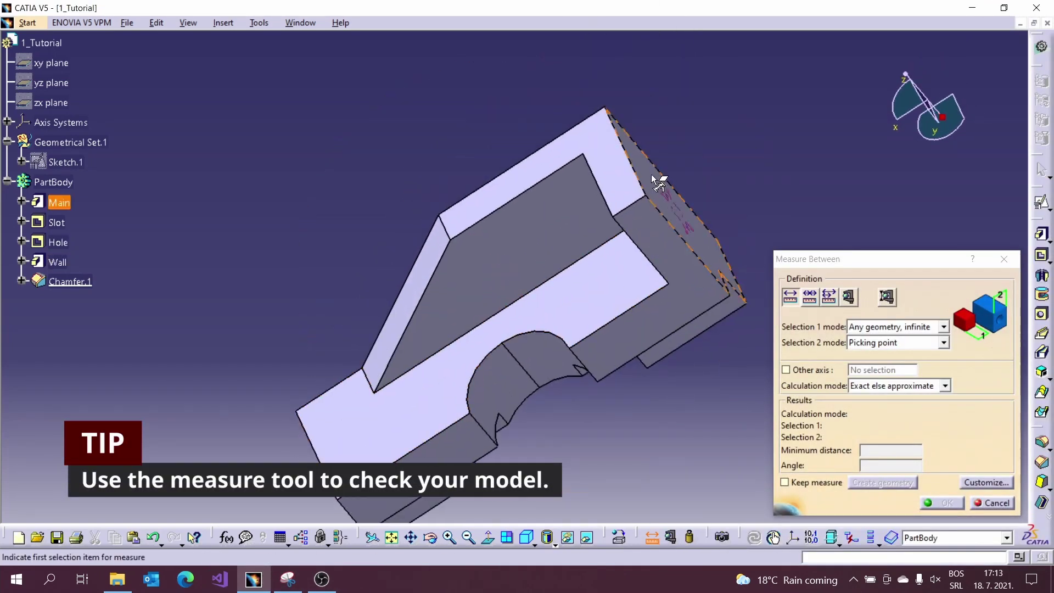
click(652, 174)
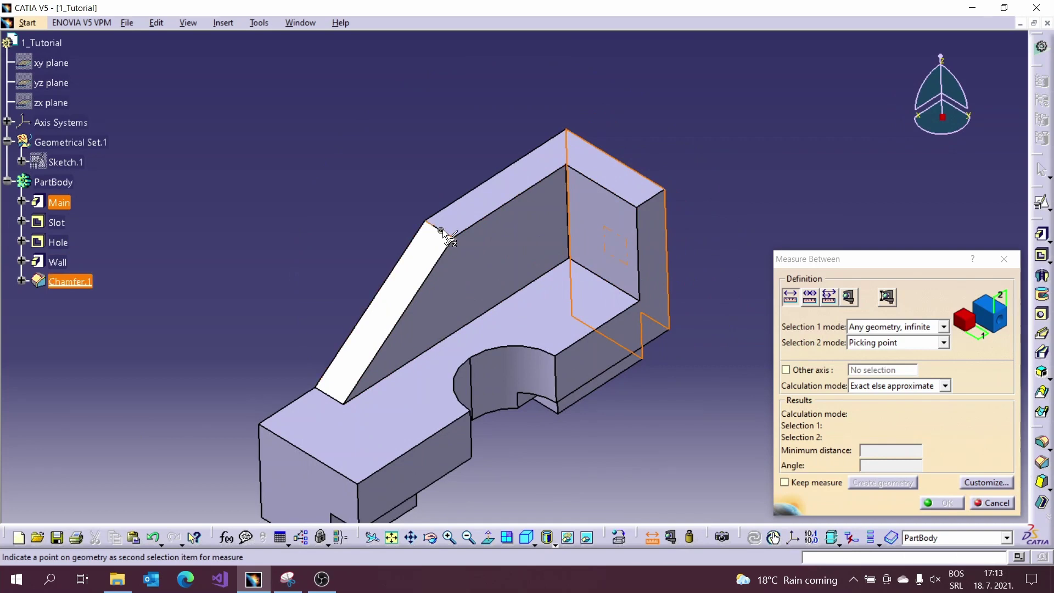
click(442, 230)
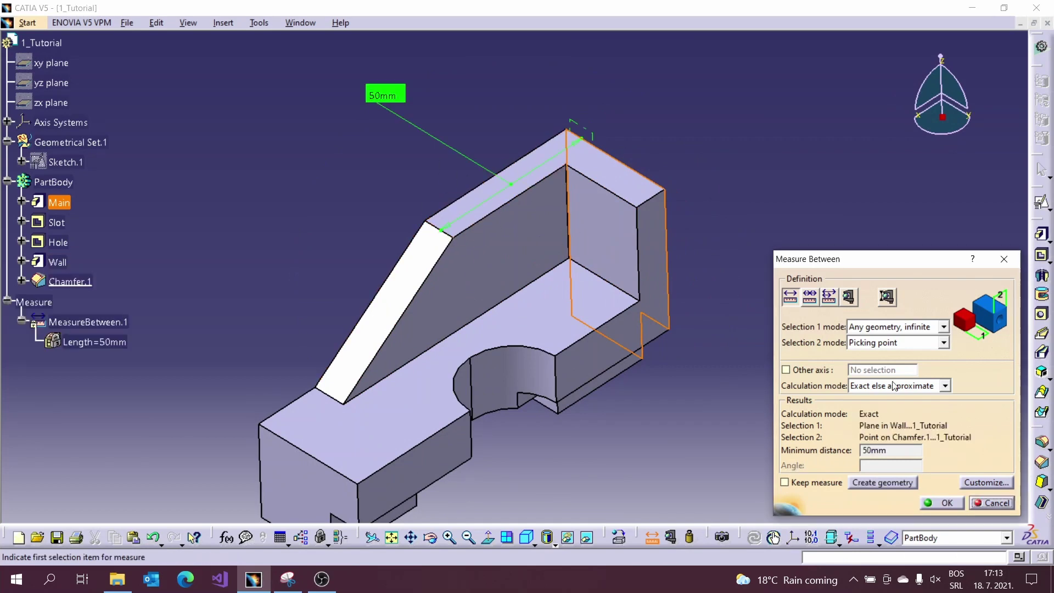
click(993, 498)
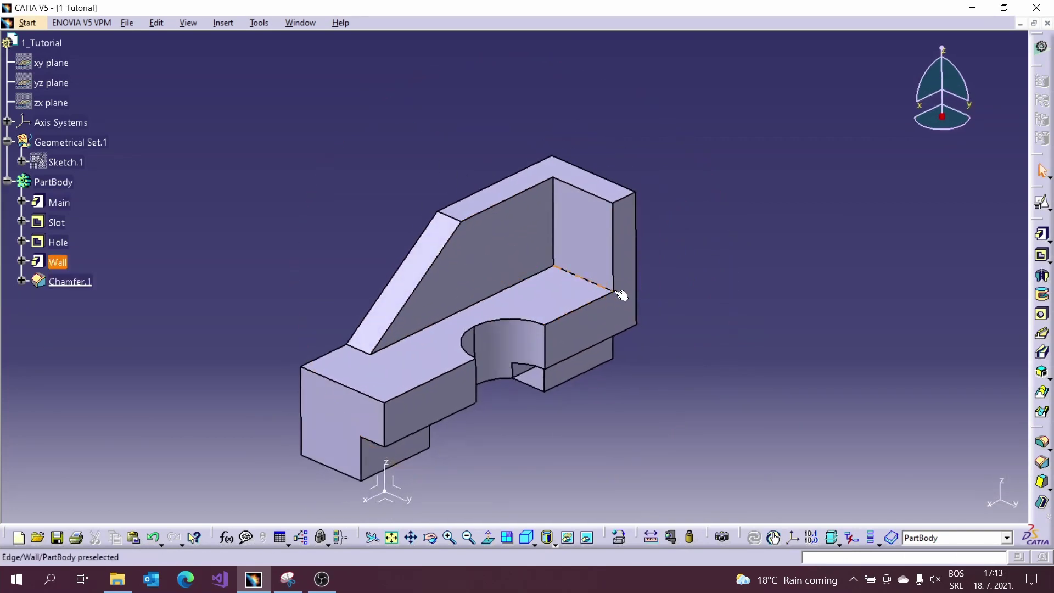
Mark the R10 cutout on the reference drawing and rename the chamfer feature as Wall_Chamfer
click(288, 579)
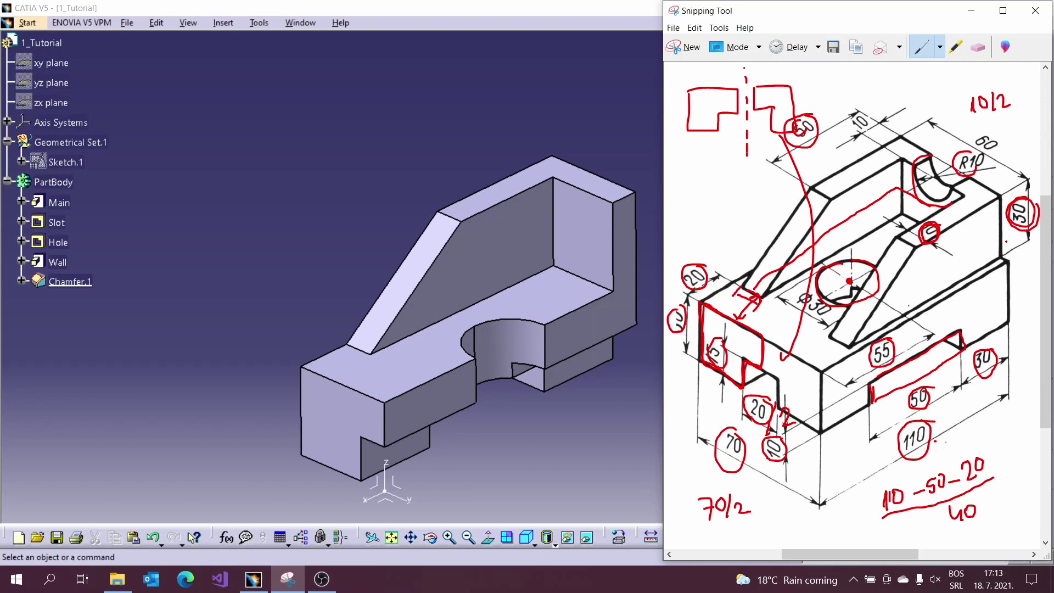
middle_drag(542, 255, 513, 225)
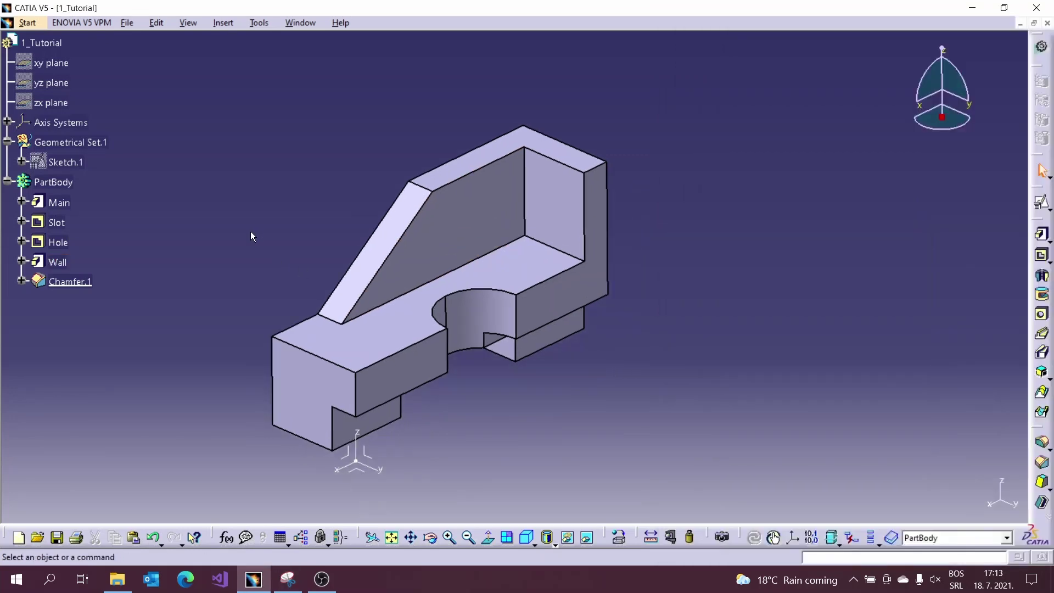
click(99, 281)
key(alt+Return)
text(Wa)
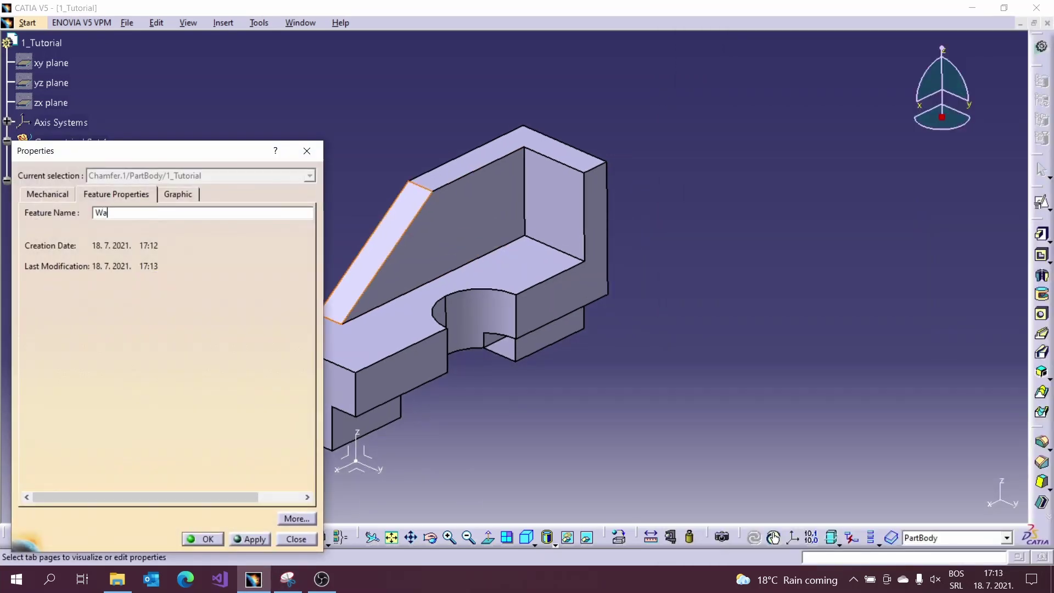
text(ll_Chamfer)
key(Return)
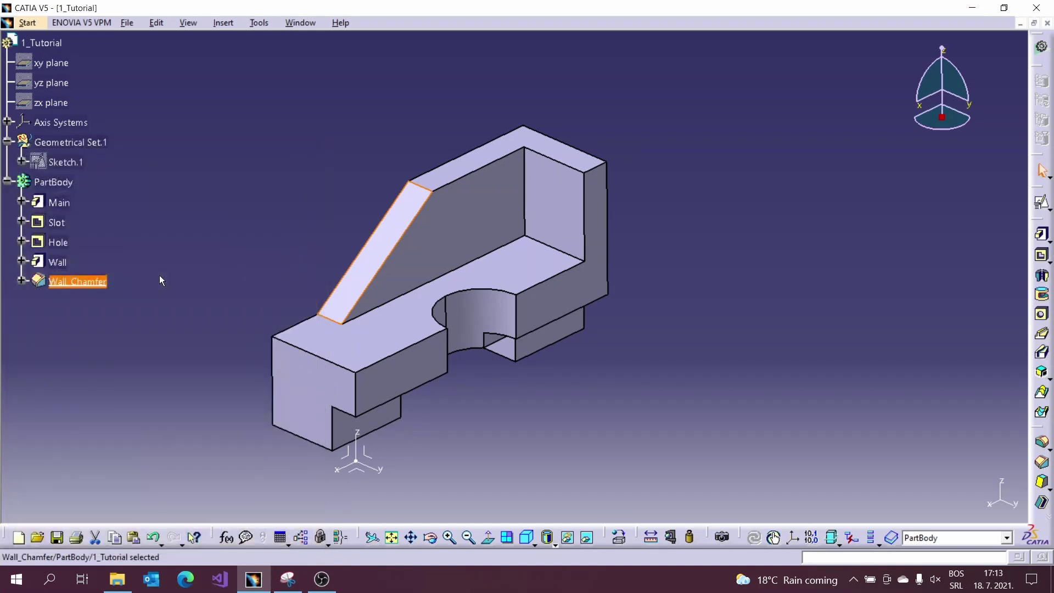
click(297, 225)
Create a positioned sketch on the back wall's inner face, with the absolute origin as projection point and orientation parallel to the Y axis line
middle_drag(497, 316, 528, 321)
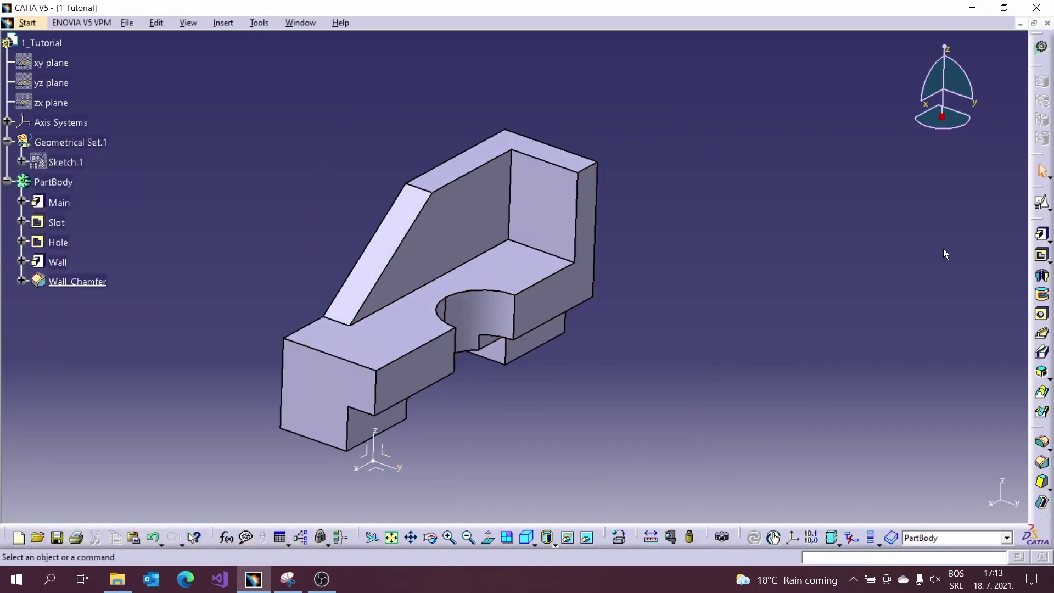
click(1042, 203)
click(585, 231)
click(736, 284)
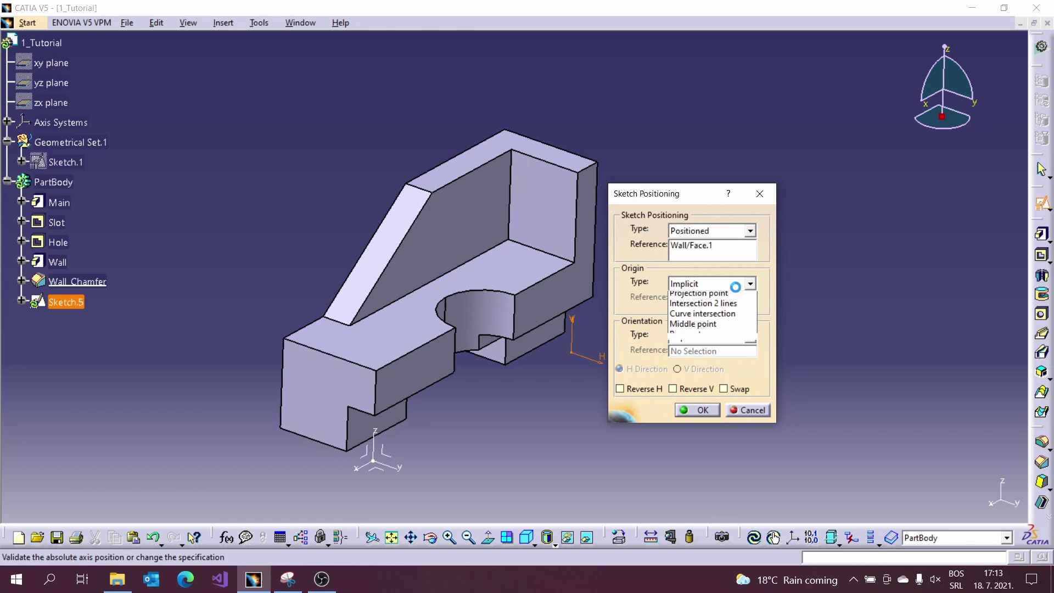
click(699, 293)
click(364, 465)
click(750, 337)
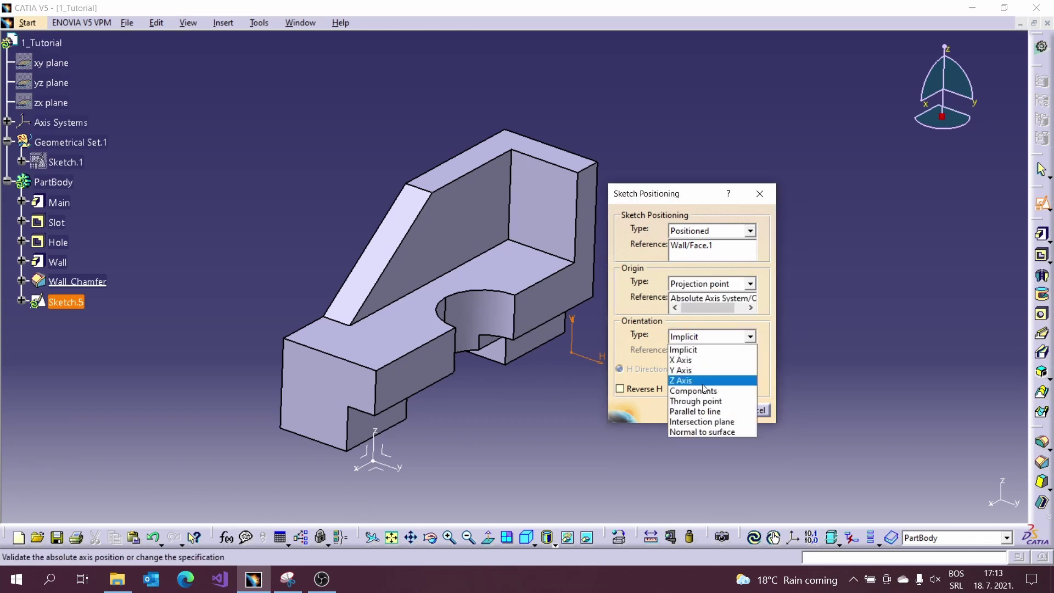
click(709, 414)
click(403, 474)
click(698, 411)
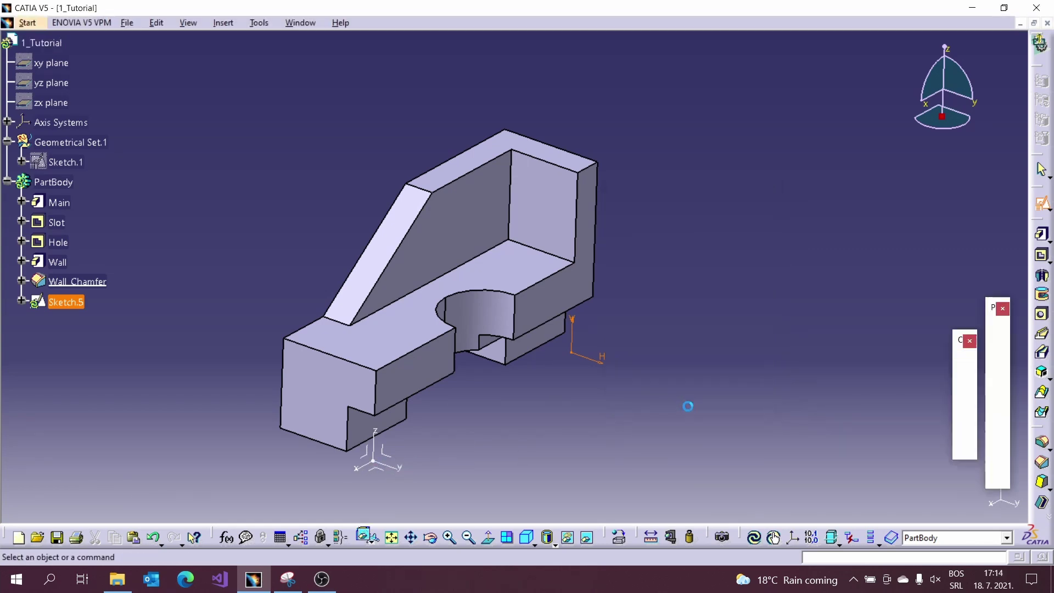
Sketch a circle centred on the back wall's vertical symmetry edge and constrain its diameter to 20 mm
click(998, 376)
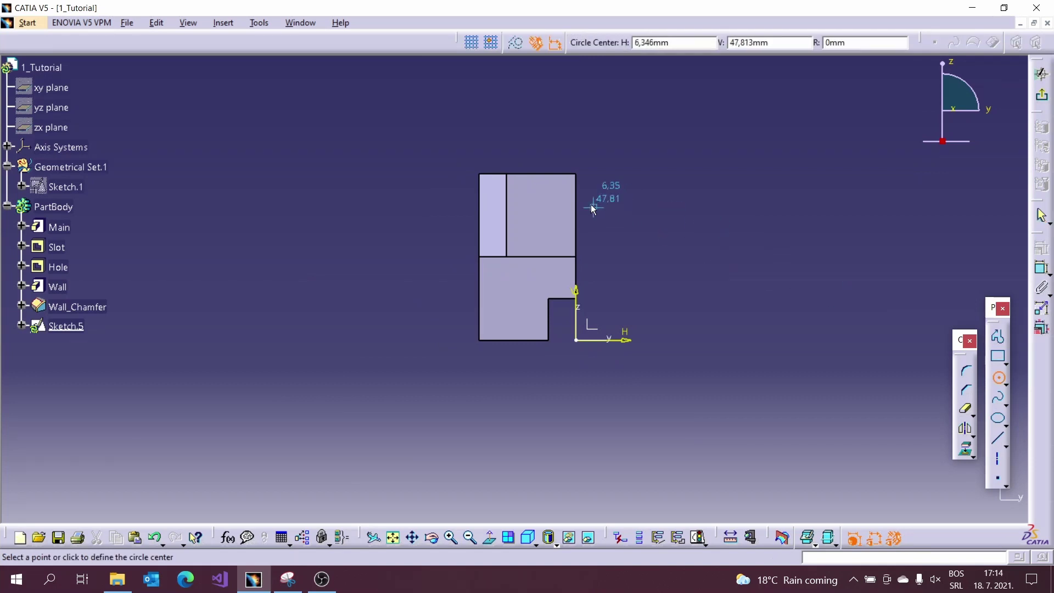
click(576, 196)
click(615, 188)
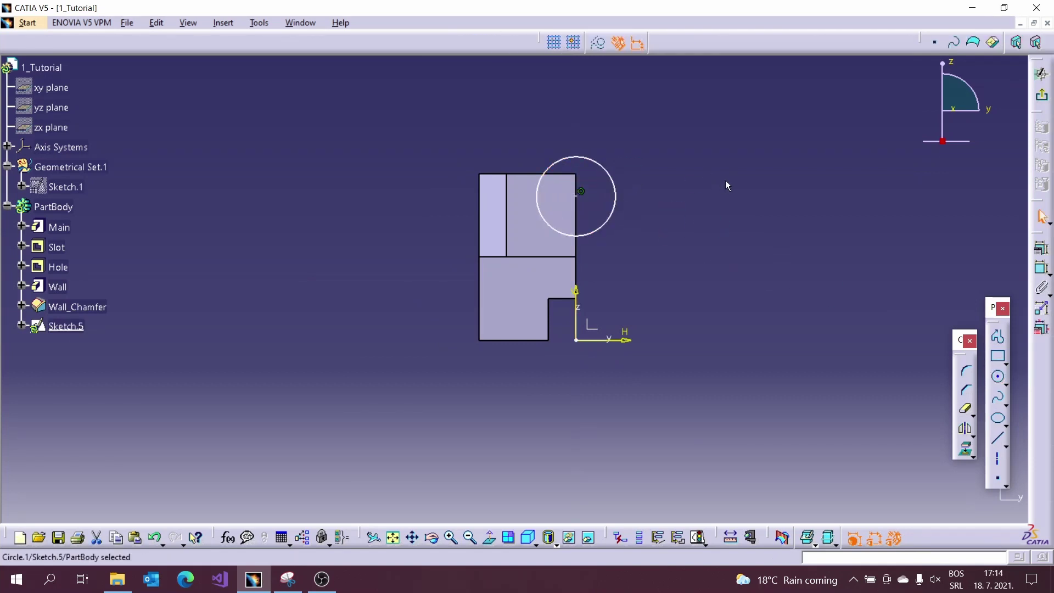
click(1041, 267)
click(663, 212)
double_click(668, 214)
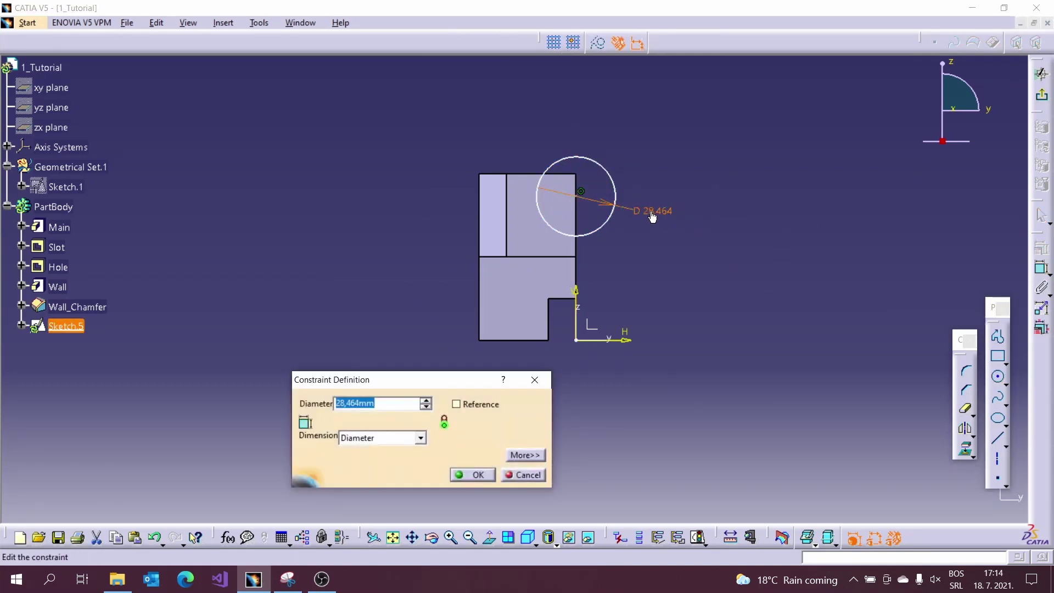
text(20)
key(Return)
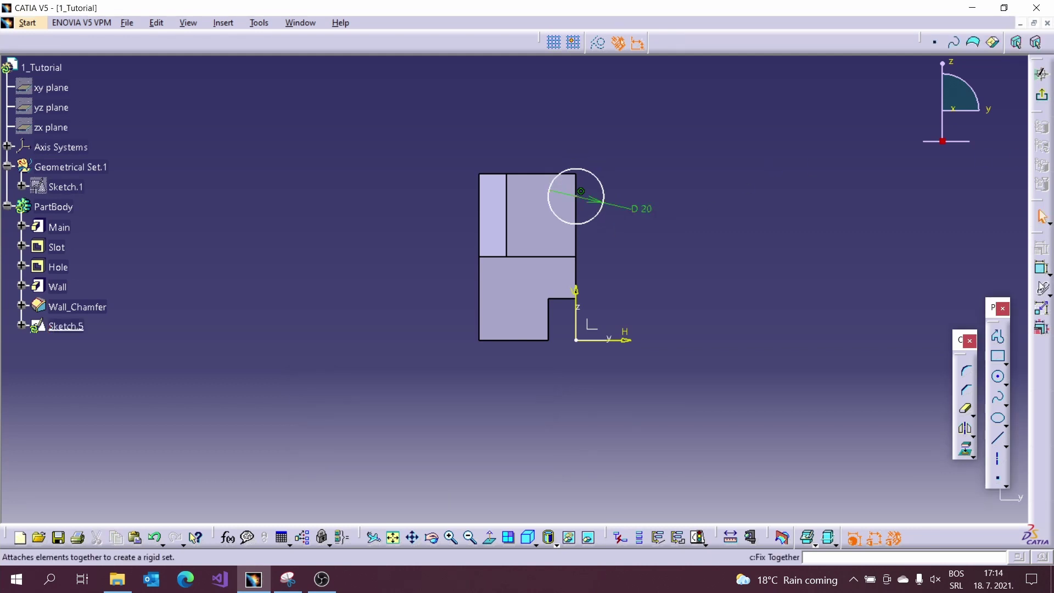
Constrain the circle's centre to coincide with the back wall's upper edge
click(1042, 268)
middle_drag(643, 211, 597, 215)
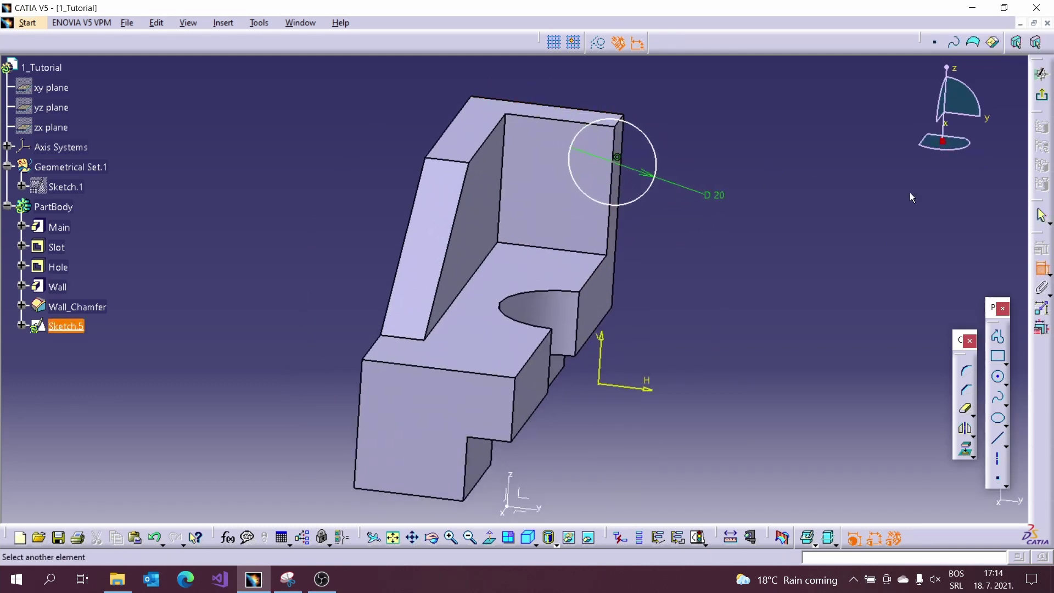
right_click(613, 161)
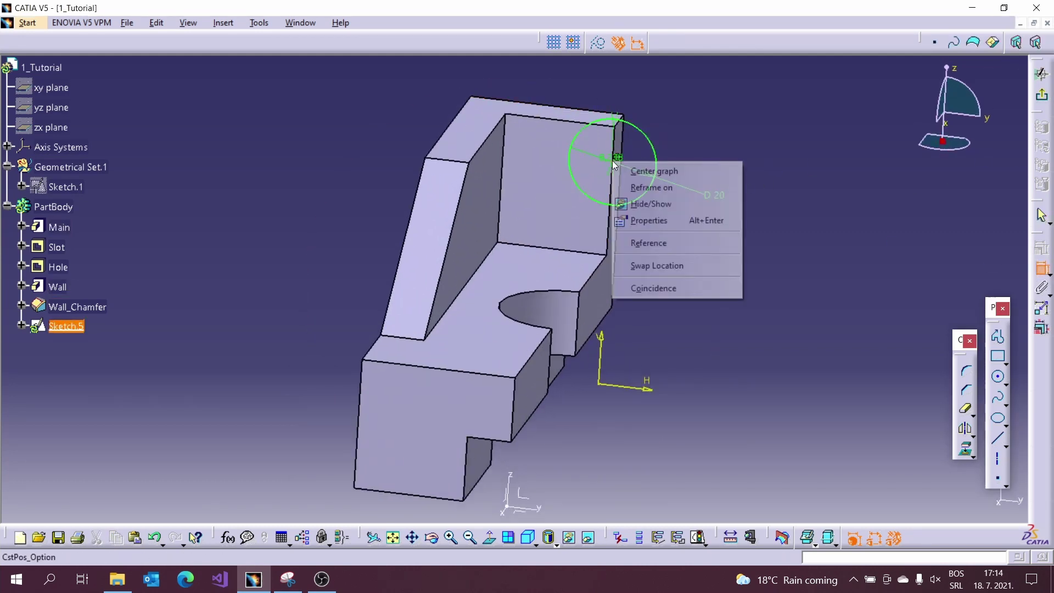
click(653, 288)
middle_drag(651, 251, 679, 203)
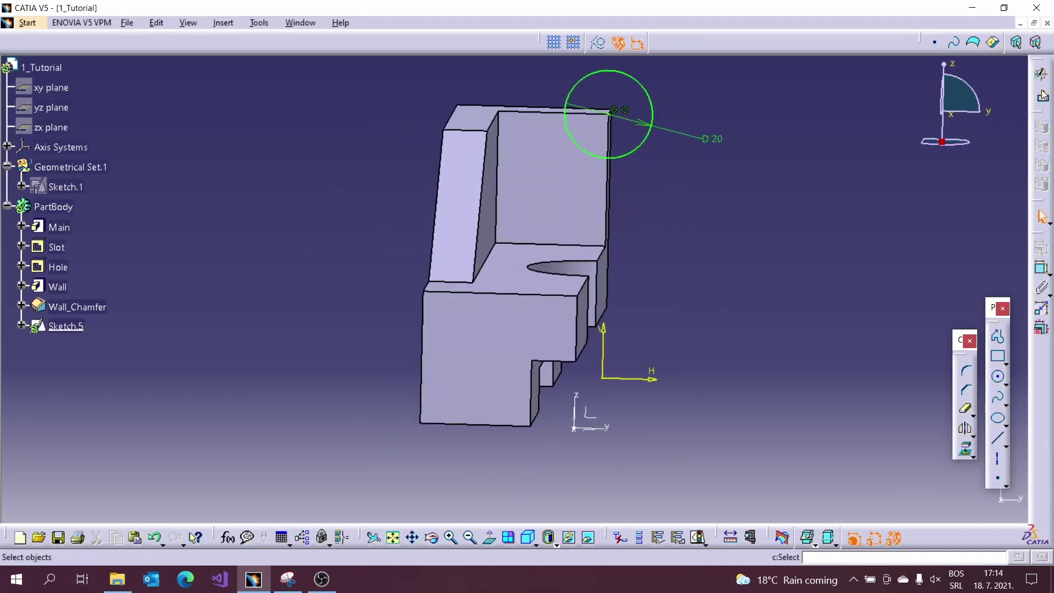
Cut the circle out of the back wall with a pocket of type Up to last and rename the pocket as Hole_Wall
click(1040, 216)
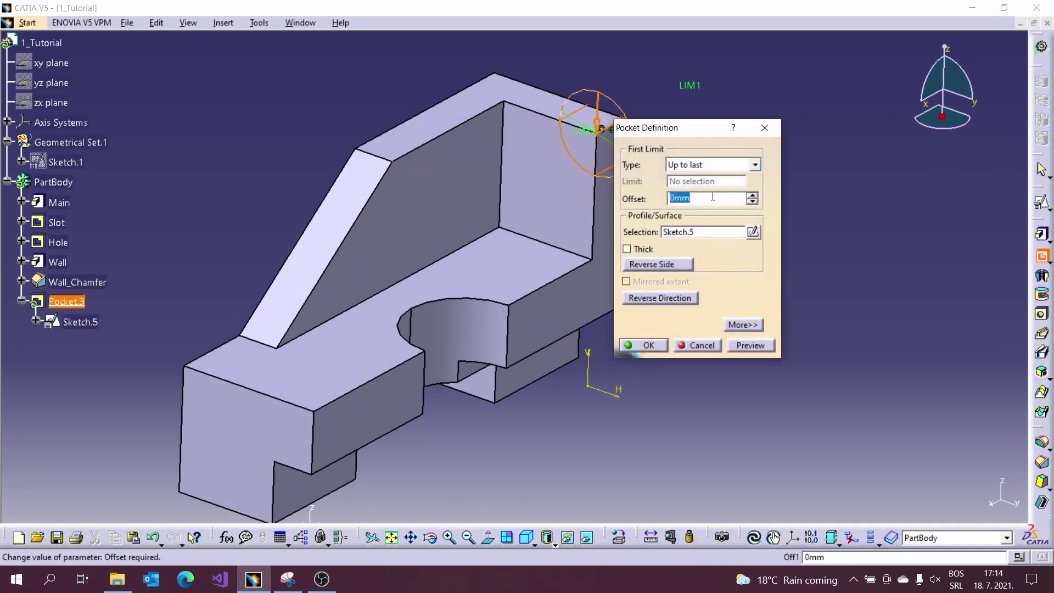
click(642, 345)
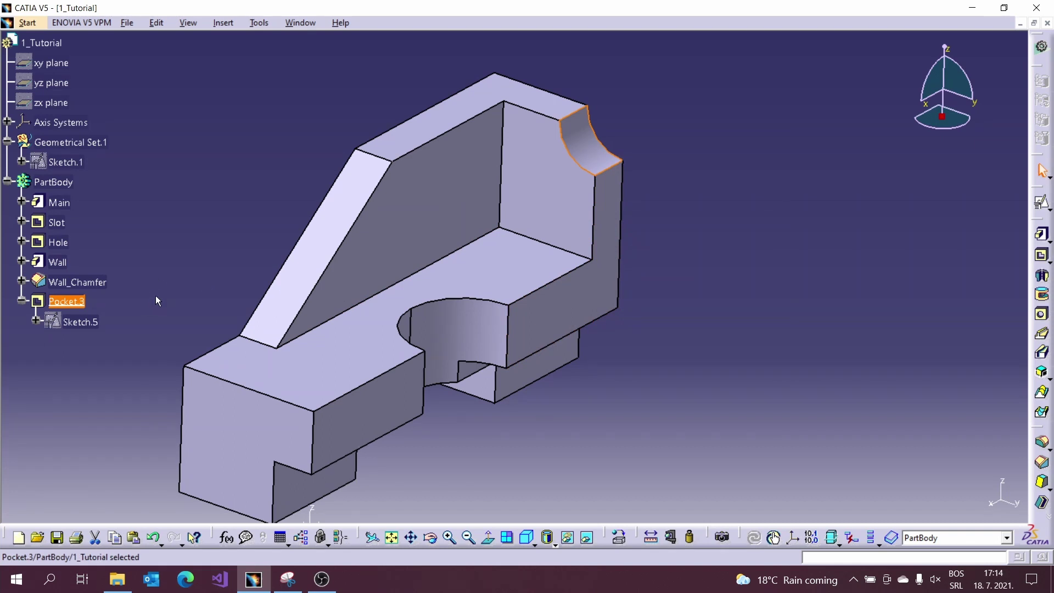
key(alt+Return)
text(Hole_Wall)
key(Return)
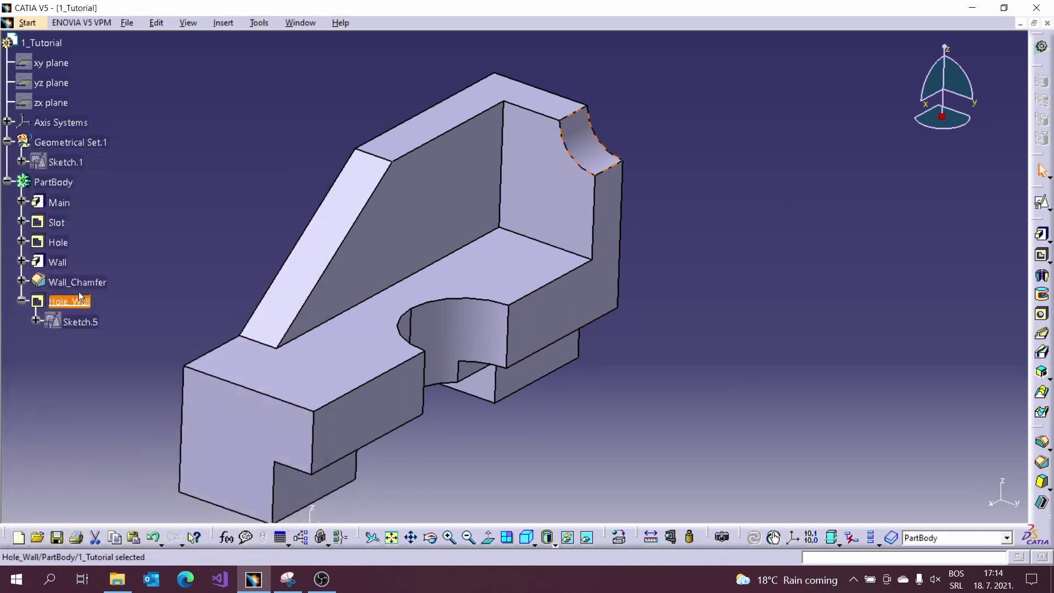
middle_drag(586, 272, 591, 247)
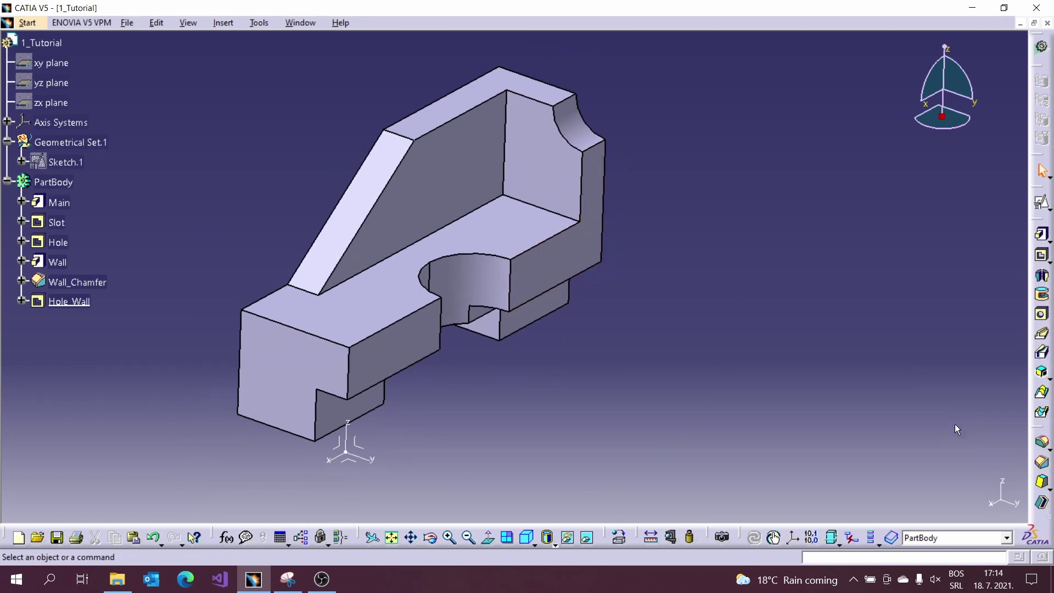
Mirror the current solid about the absolute axis system's ZX plane and compare the full part with the reference drawing
drag(1039, 429, 998, 373)
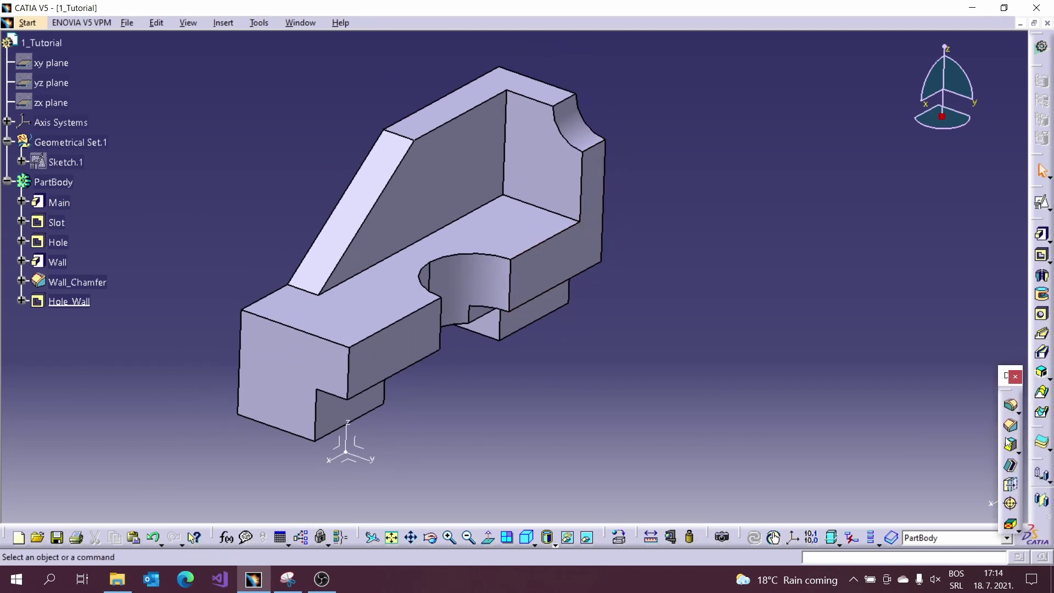
drag(1038, 429, 969, 407)
click(978, 464)
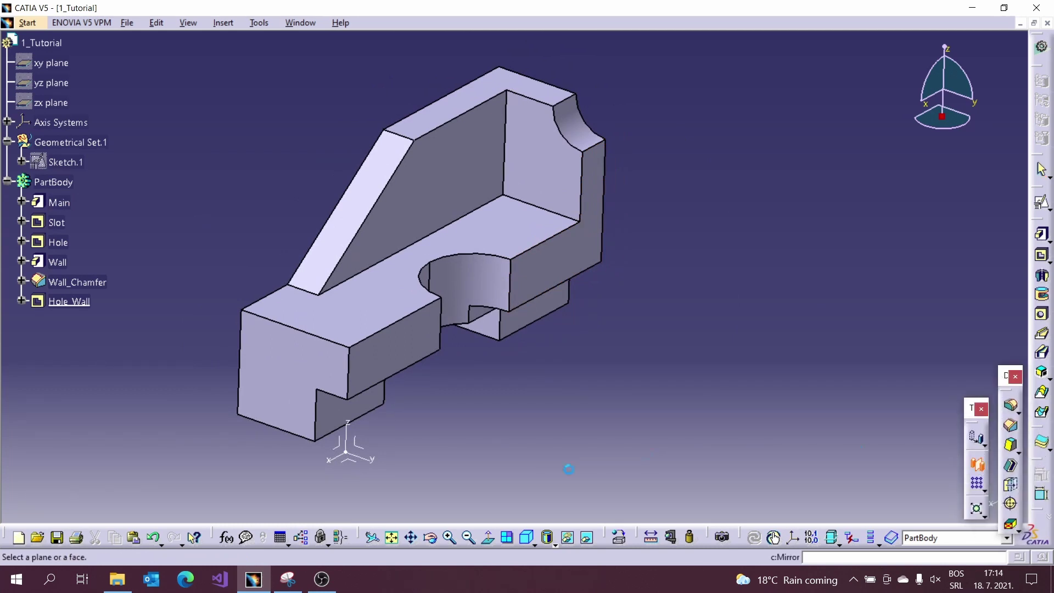
click(348, 452)
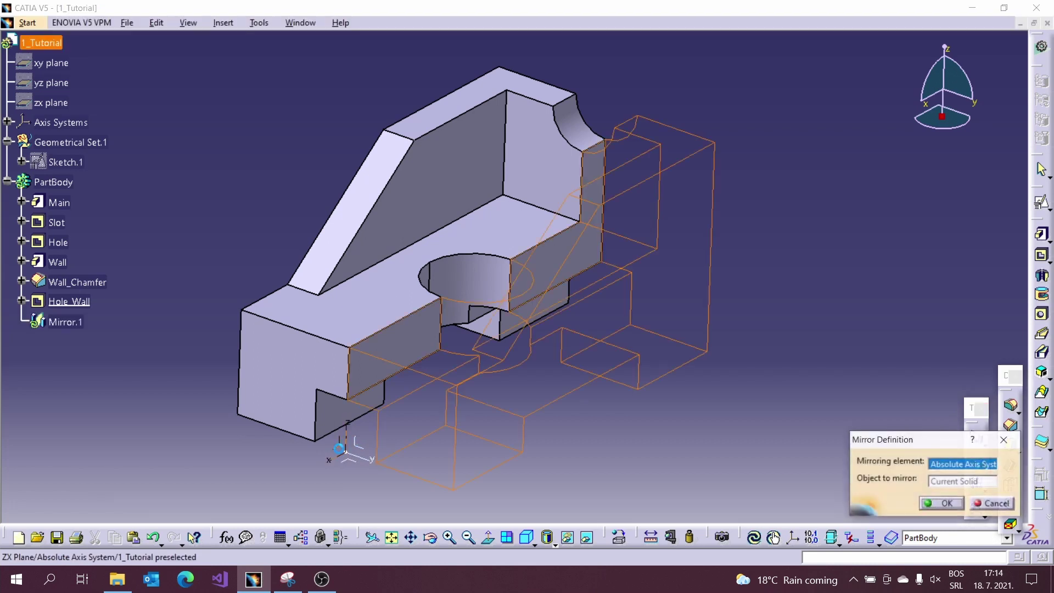
click(942, 504)
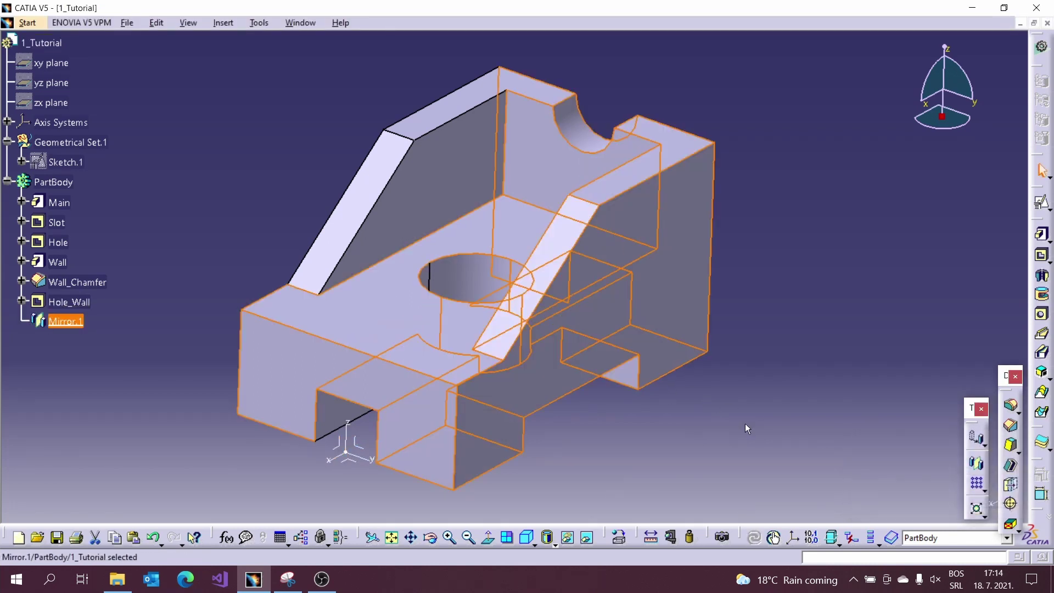
middle_drag(746, 424, 649, 348)
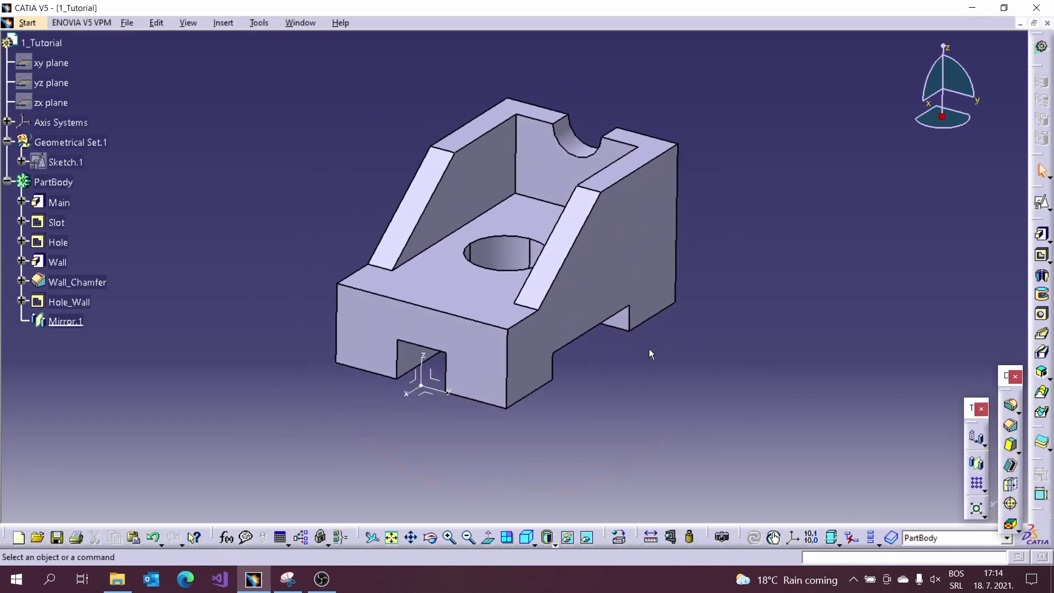
click(287, 580)
click(584, 396)
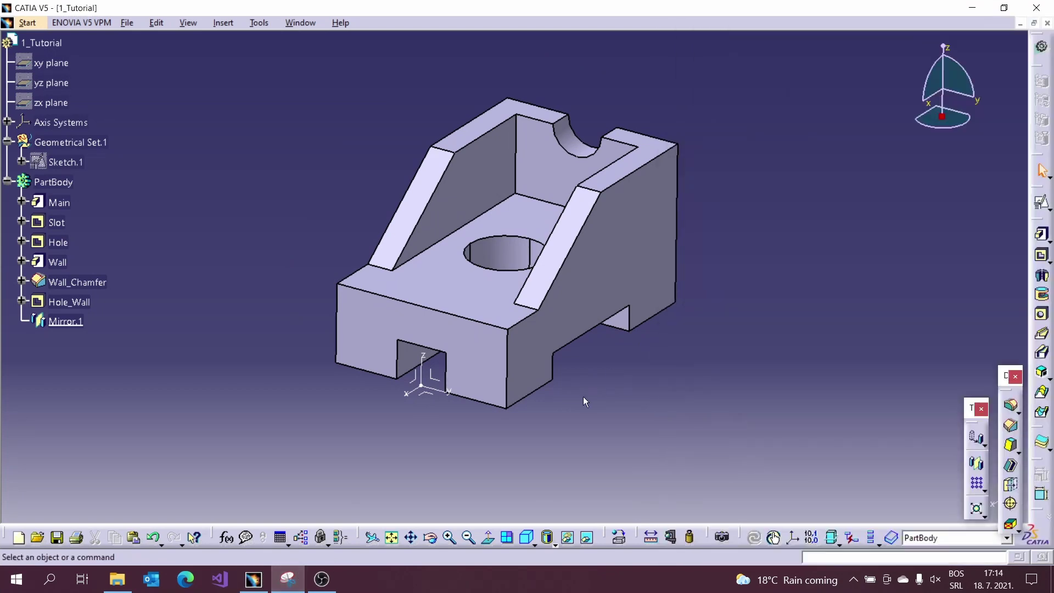
middle_drag(548, 259, 544, 261)
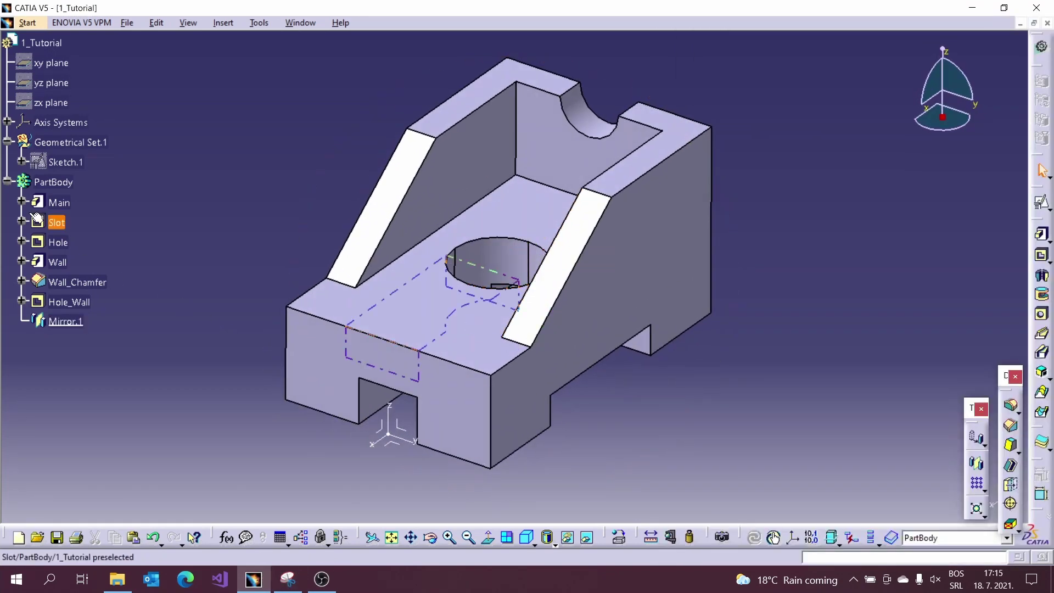
Open the sketch of the Main pad, set the profile's overall half-width to 50 mm, and exit the sketch
click(22, 201)
double_click(79, 222)
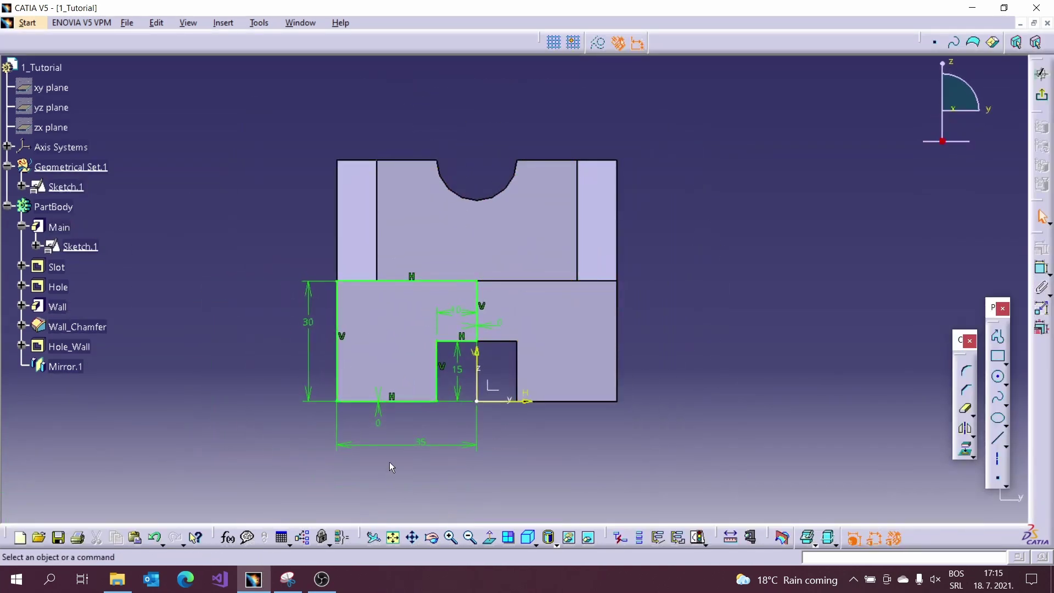
double_click(424, 443)
key(Return)
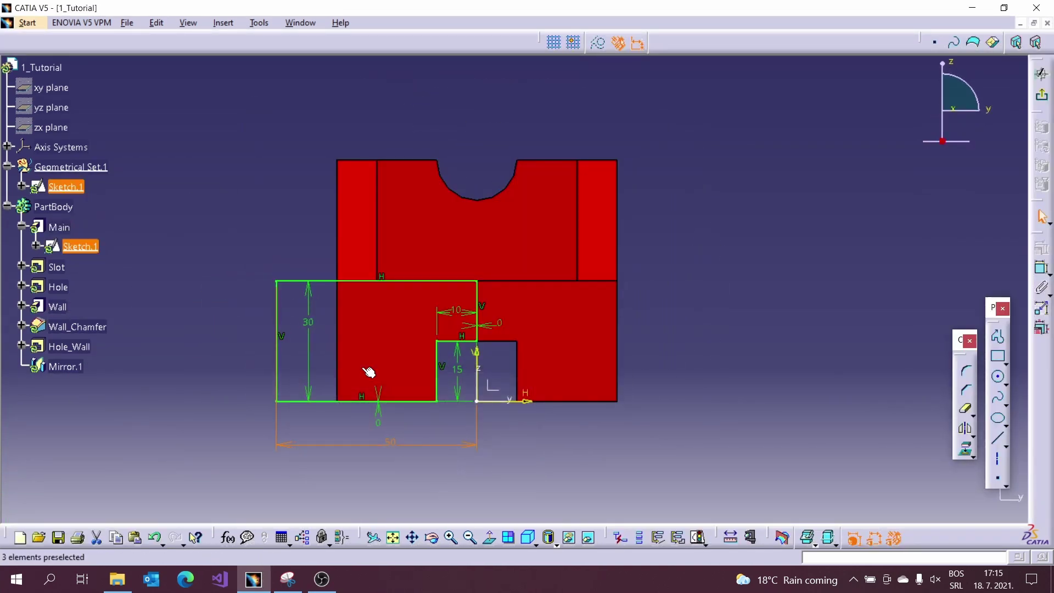
click(1042, 74)
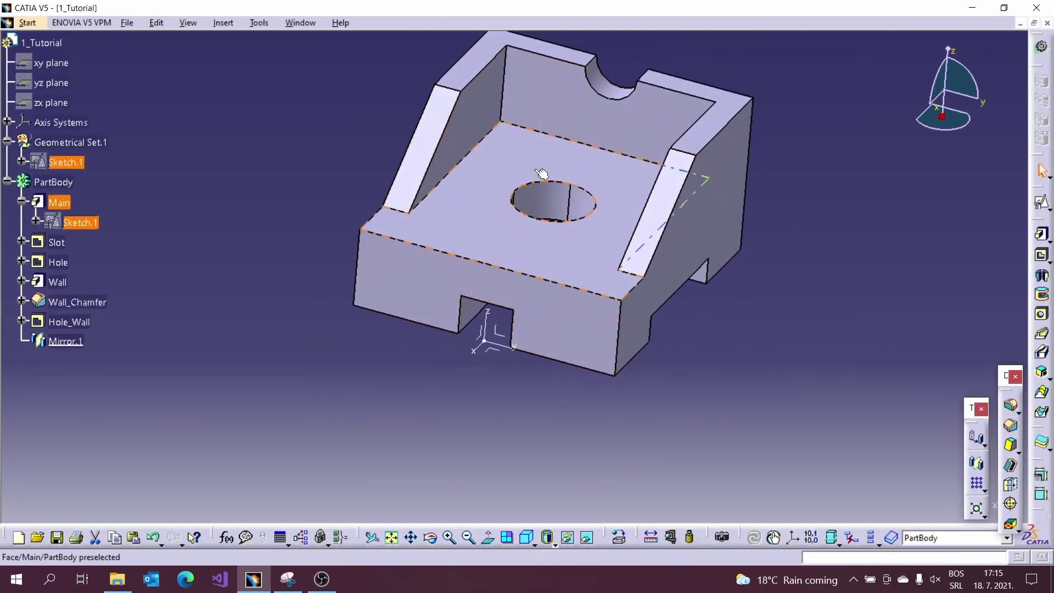
Measure the distance from the block's front face to the lower front end of the sloped side wall, without keeping the measurement
middle_drag(541, 173, 618, 227)
click(785, 275)
click(651, 537)
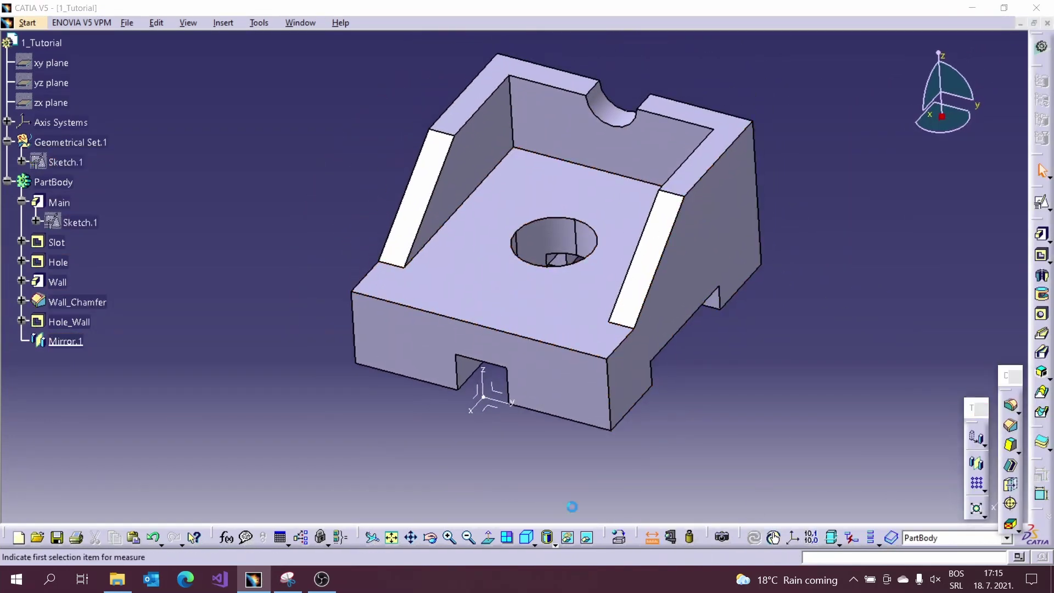
click(384, 341)
click(399, 269)
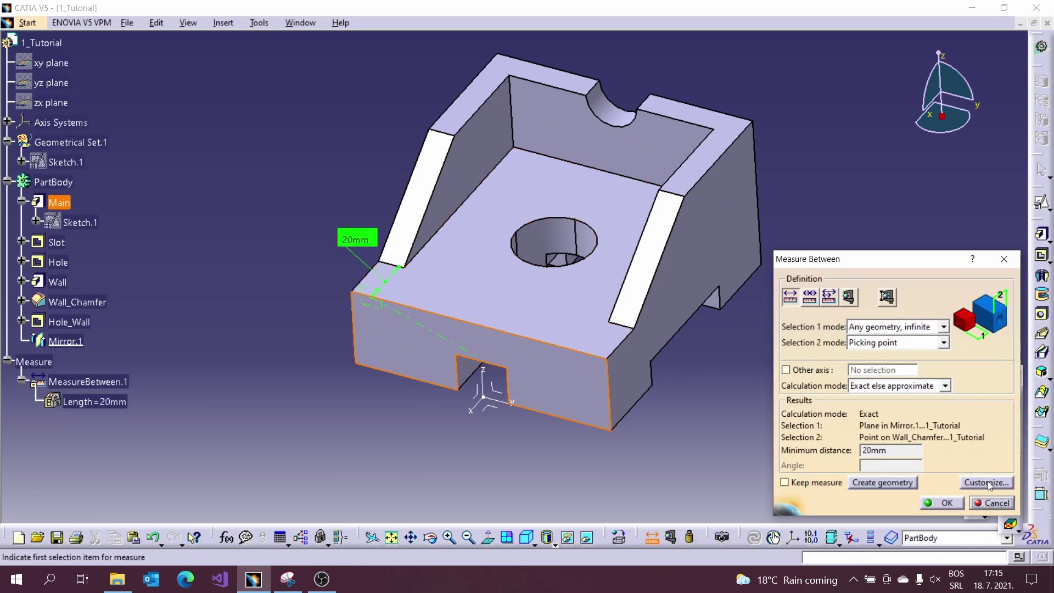
click(992, 504)
Edit the Main pad definition to increase its extrusion length and update the part
click(415, 332)
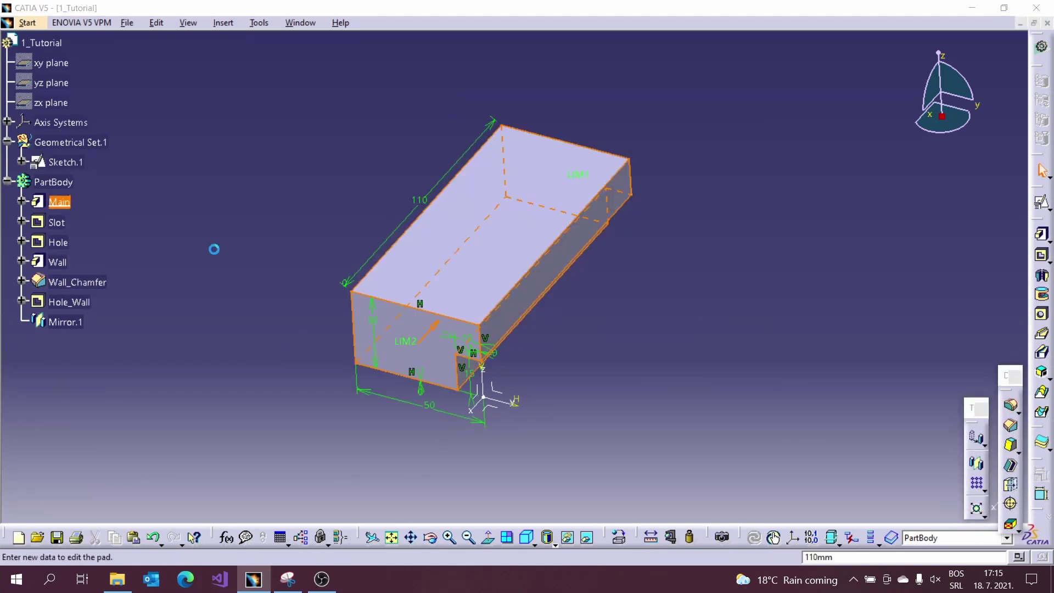
click(638, 345)
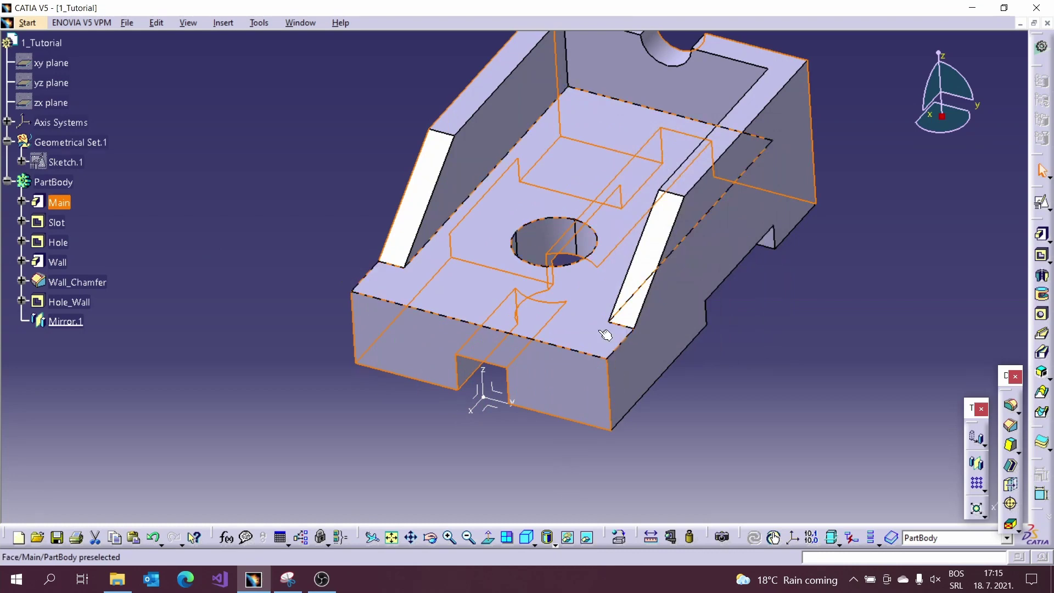
Remeasure the gap between the front face and the sloped wall's lower end on the lengthened block, and inspect its underside
click(651, 538)
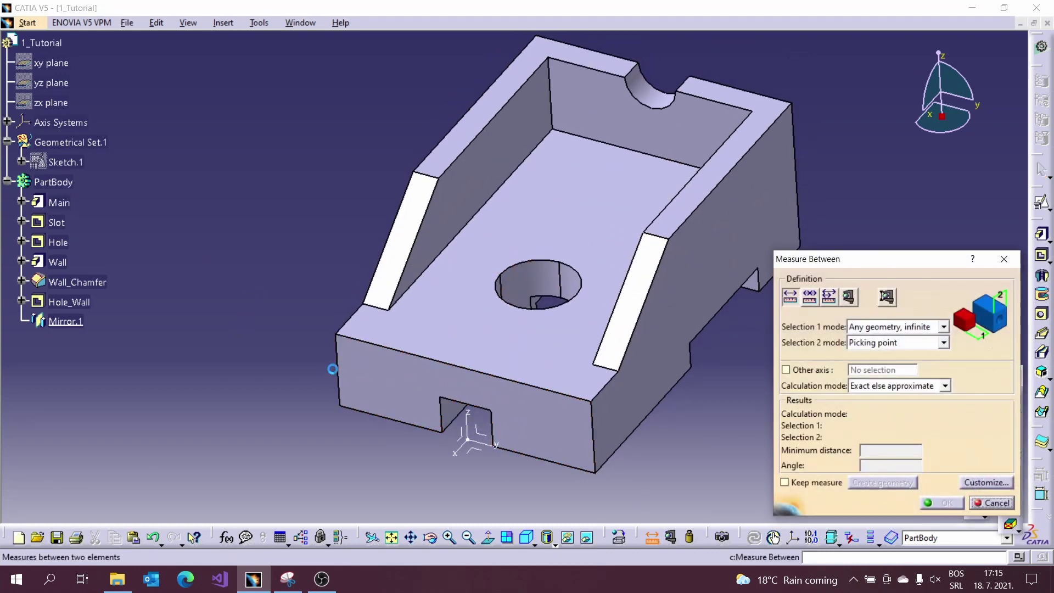
click(390, 313)
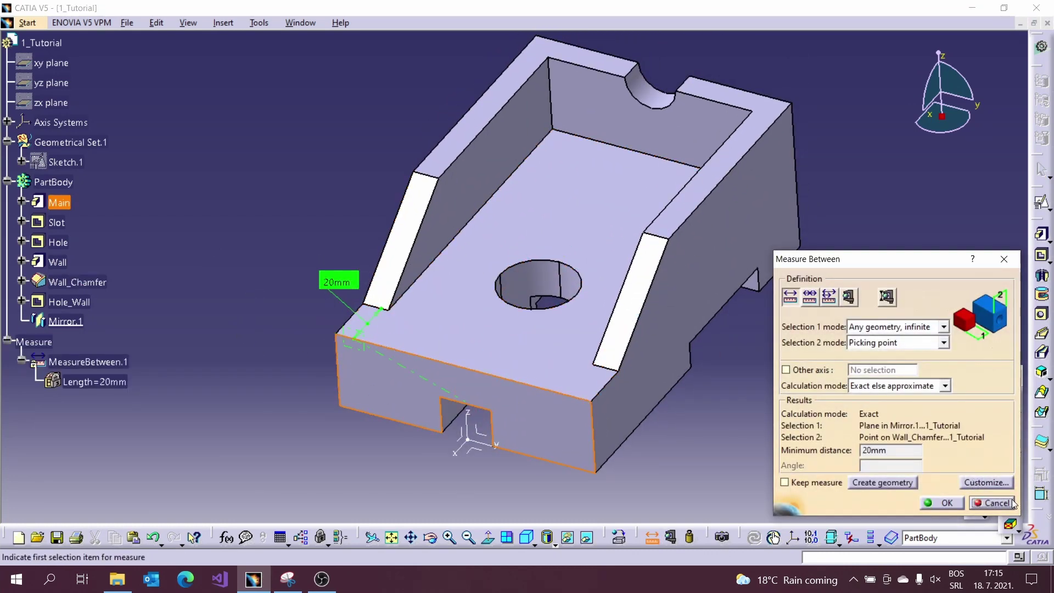
click(994, 503)
middle_drag(700, 404, 577, 159)
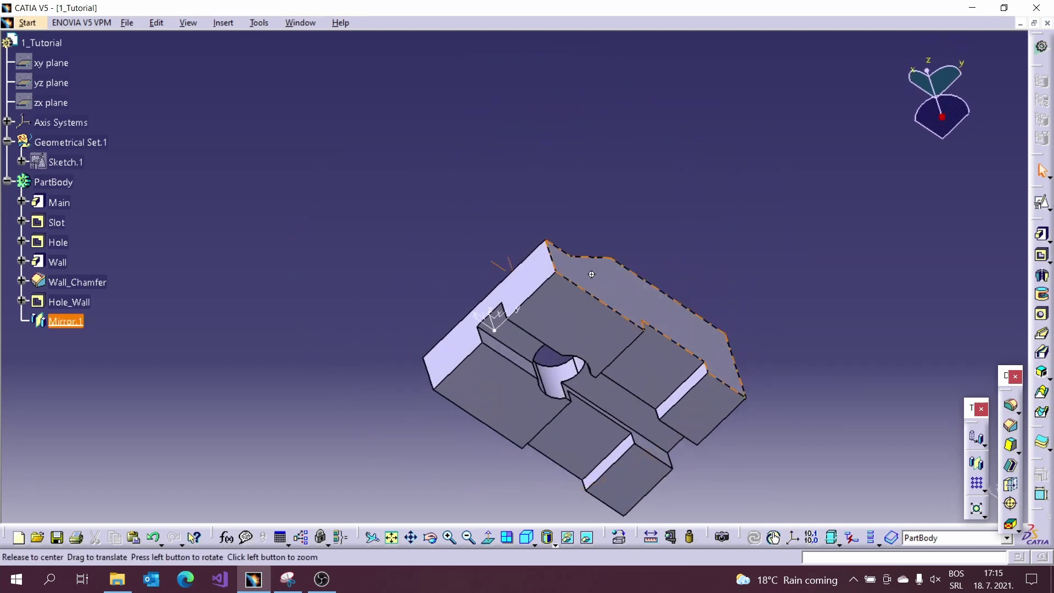
middle_drag(592, 274, 670, 459)
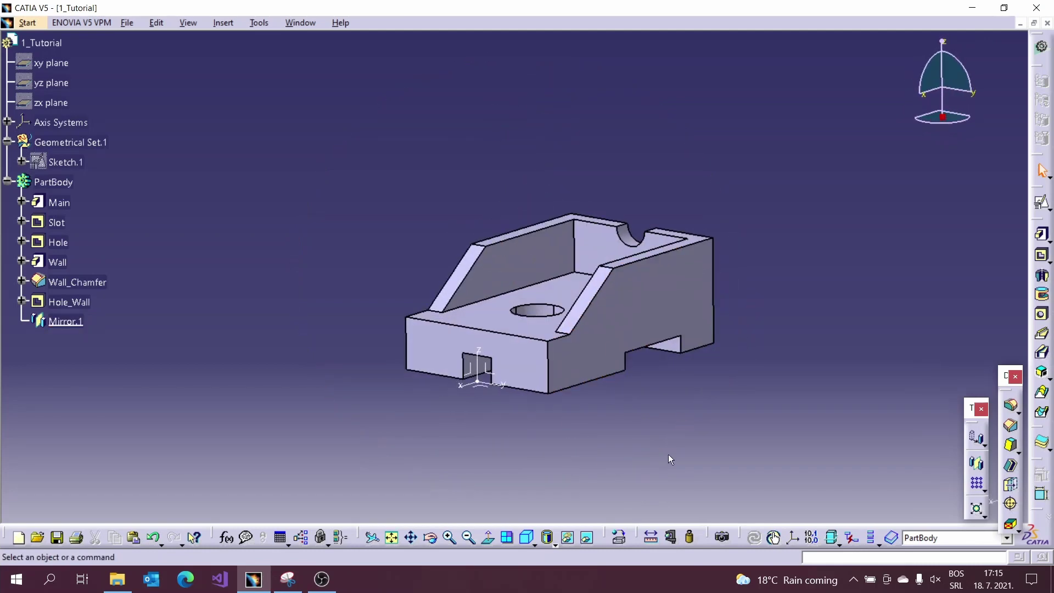